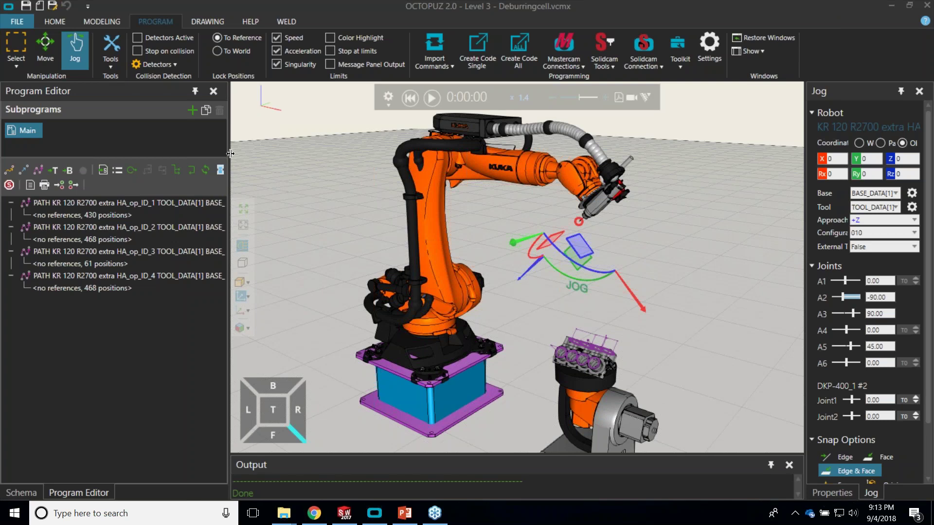
Step: Narrow the Program Editor pane and widen the Jog pane so that its labels have more room
drag(231, 154, 191, 161)
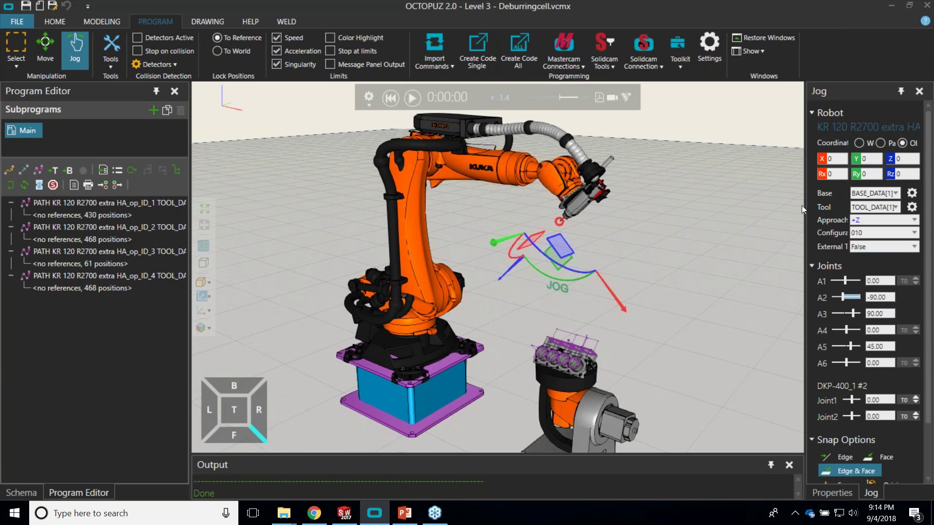
drag(804, 206, 778, 207)
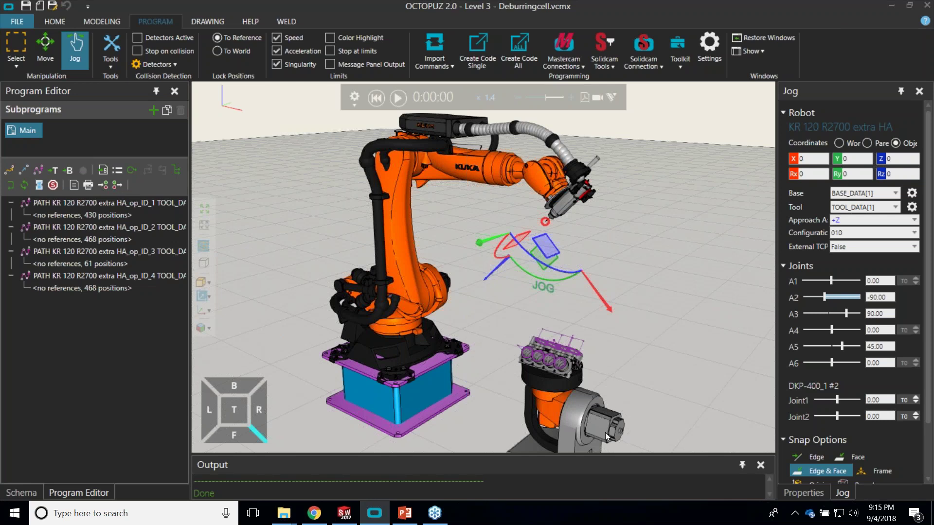
Step: Examine the deburring cell with the robot, the positioner and the engine block from several angles and distances
mouse_move(659, 390)
middle_down()
mouse_move(651, 325)
mouse_move(663, 379)
middle_up()
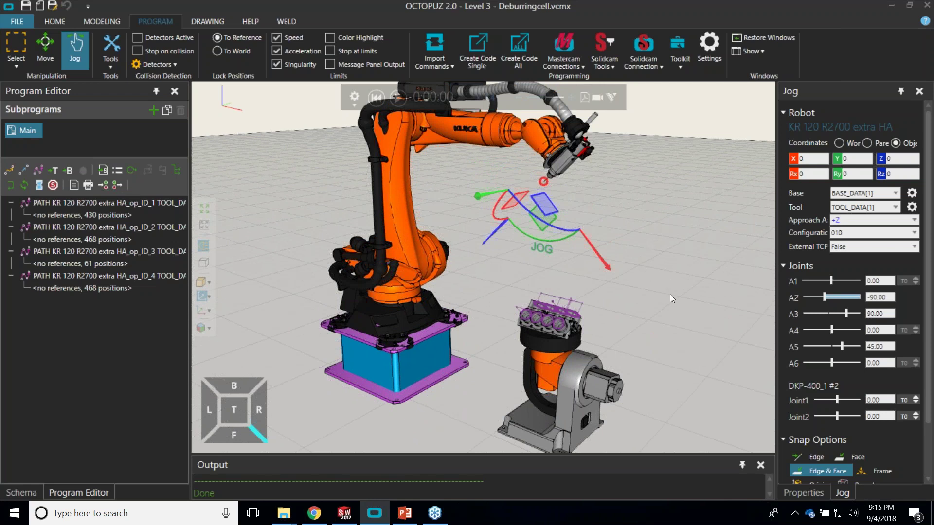
right_drag(676, 334, 684, 370)
scroll(542, 356, up, 3)
scroll(657, 319, down, 4)
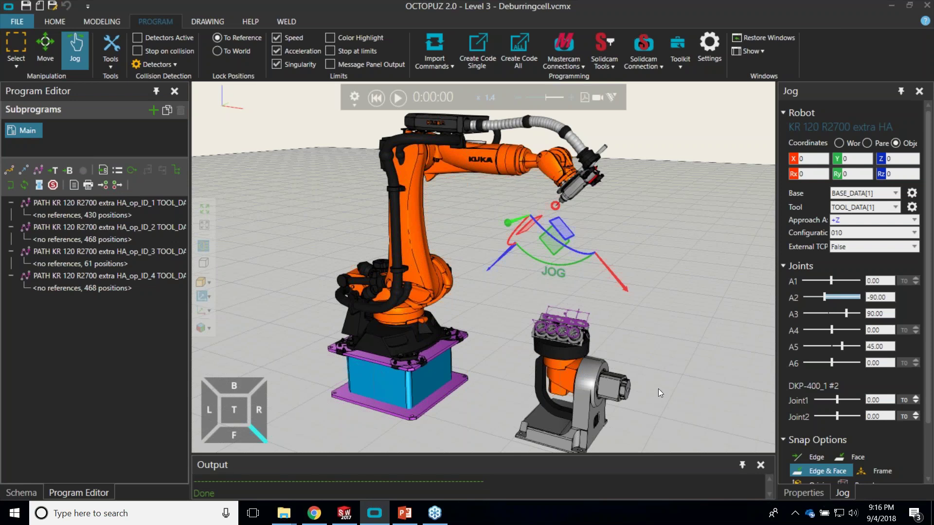
right_drag(659, 391, 633, 392)
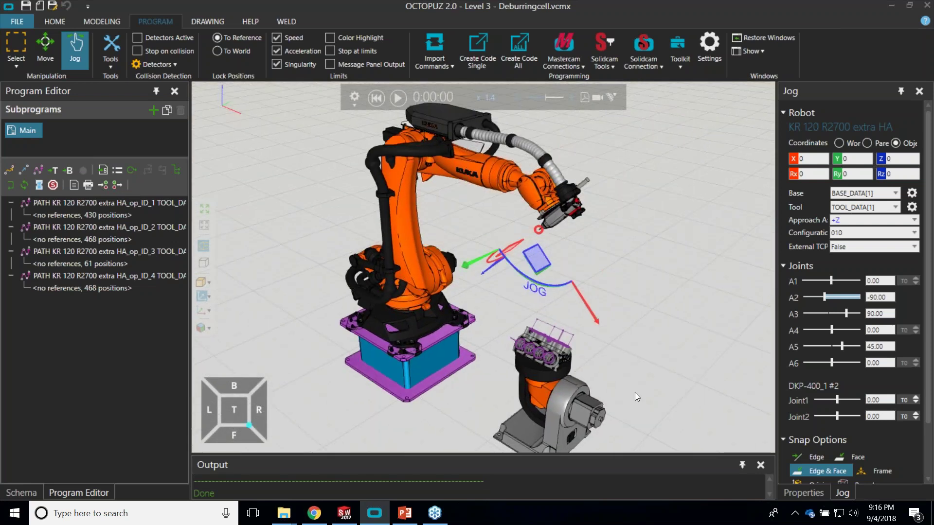
right_drag(634, 392, 660, 365)
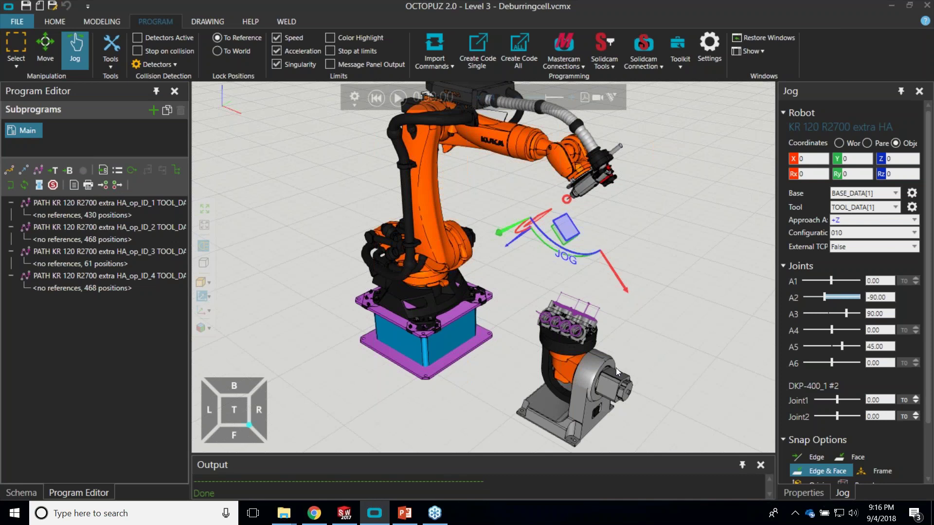
middle_drag(655, 344, 639, 363)
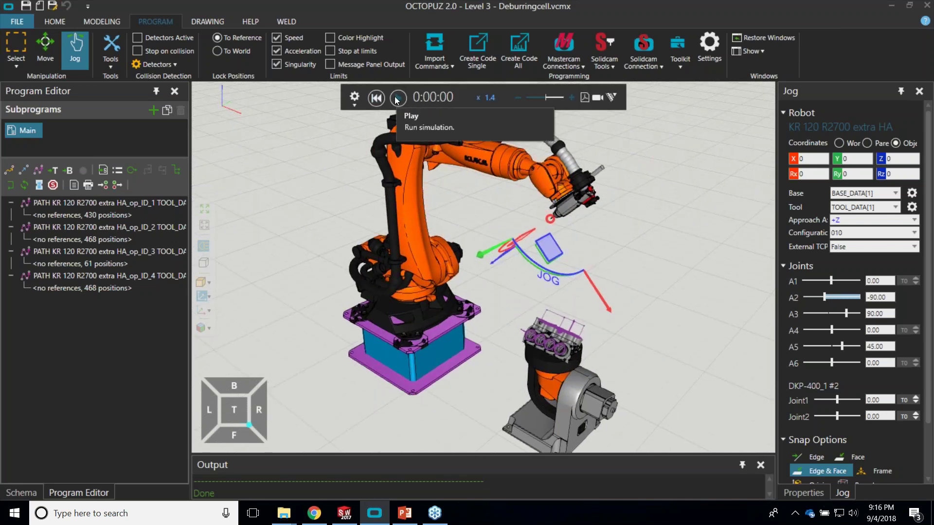
Step: Run the simulation and examine up close how the spindle follows the toolpath on the engine block
click(397, 99)
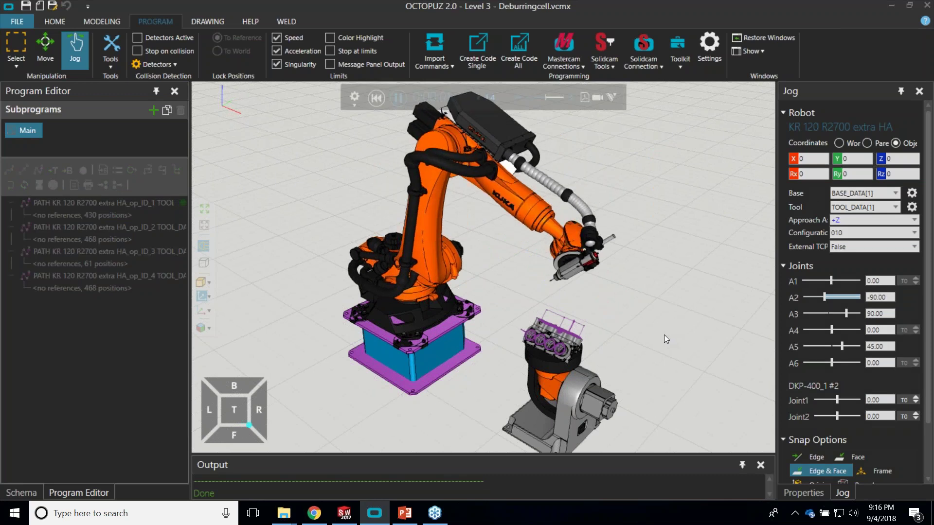
right_drag(658, 336, 649, 328)
right_drag(632, 370, 651, 306)
scroll(651, 306, up, 8)
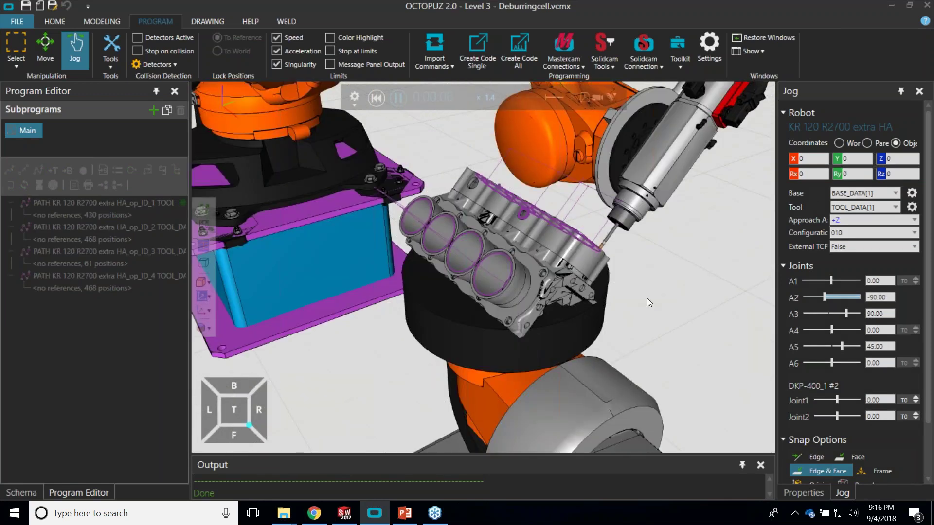
right_drag(654, 303, 570, 352)
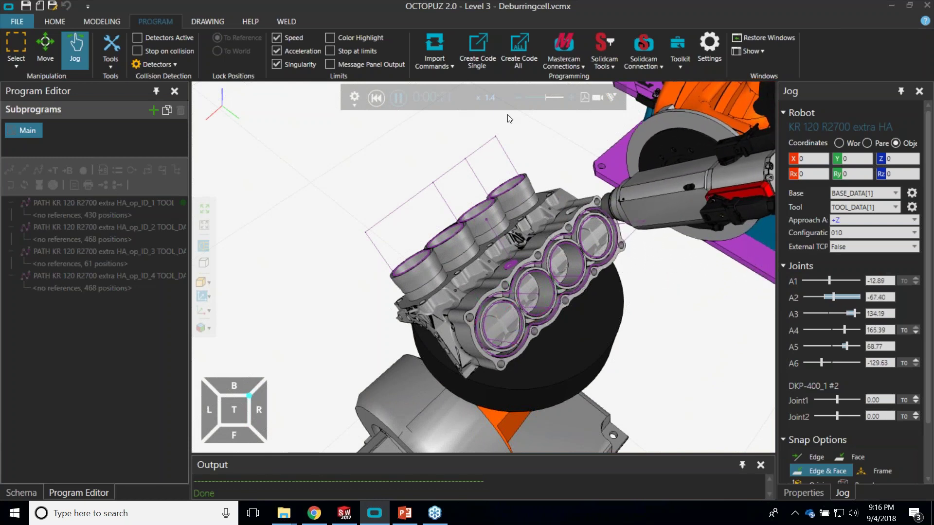
Step: Set the simulation speed to x 1.0 and reset the simulation to its start
click(519, 98)
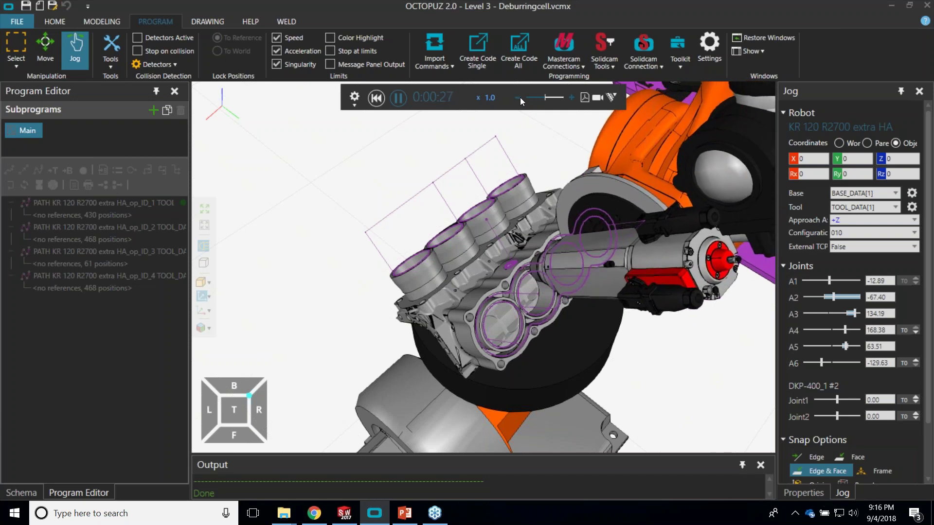
click(376, 98)
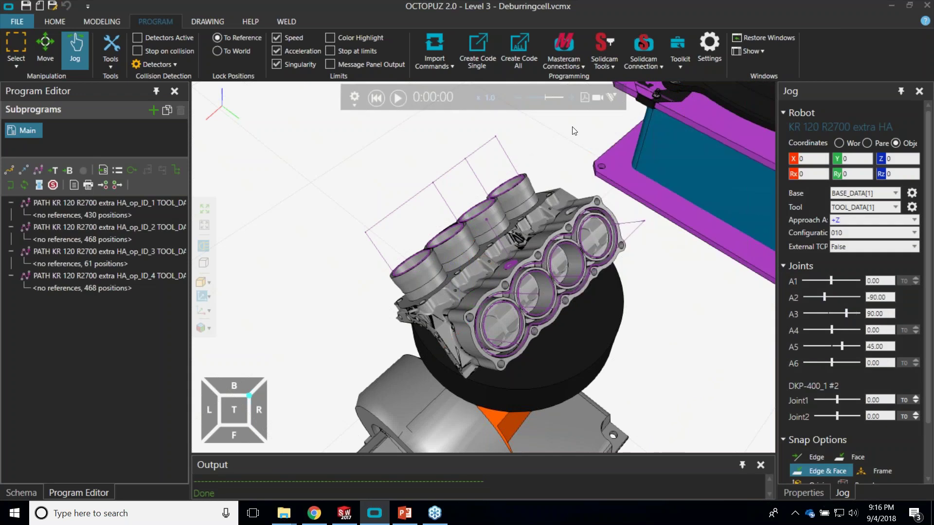
Step: Select the op_ID_1 path statement, widen the Program Editor pane, and open the path's point list in the Schema
scroll(621, 192, down, 9)
right_drag(651, 234, 540, 272)
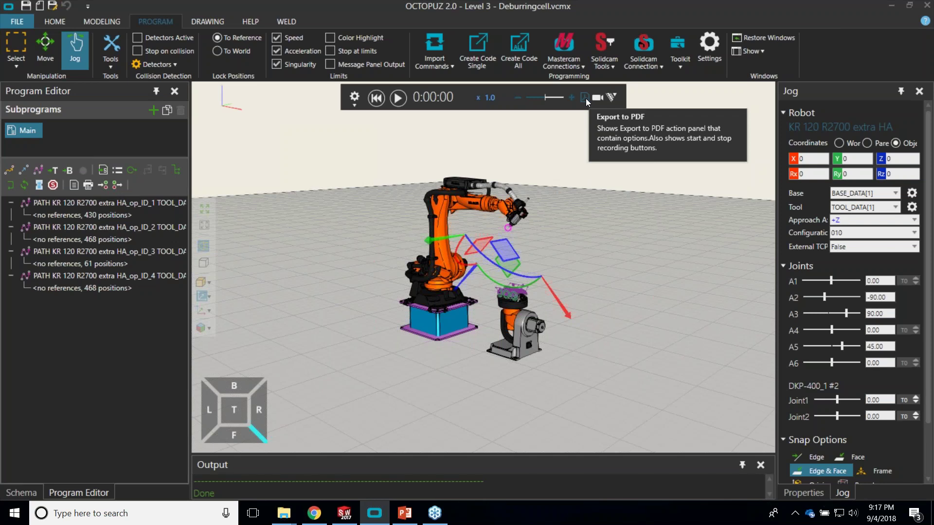
scroll(501, 332, up, 5)
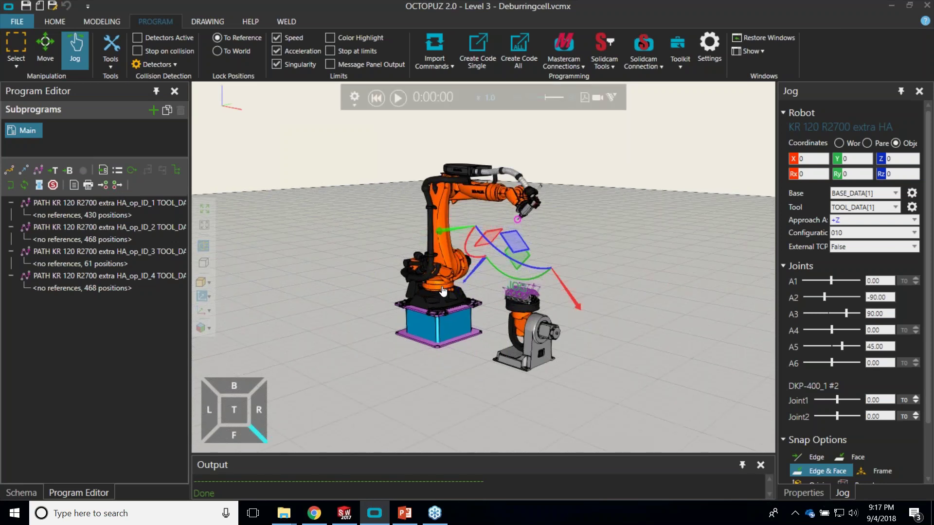
right_drag(629, 286, 653, 297)
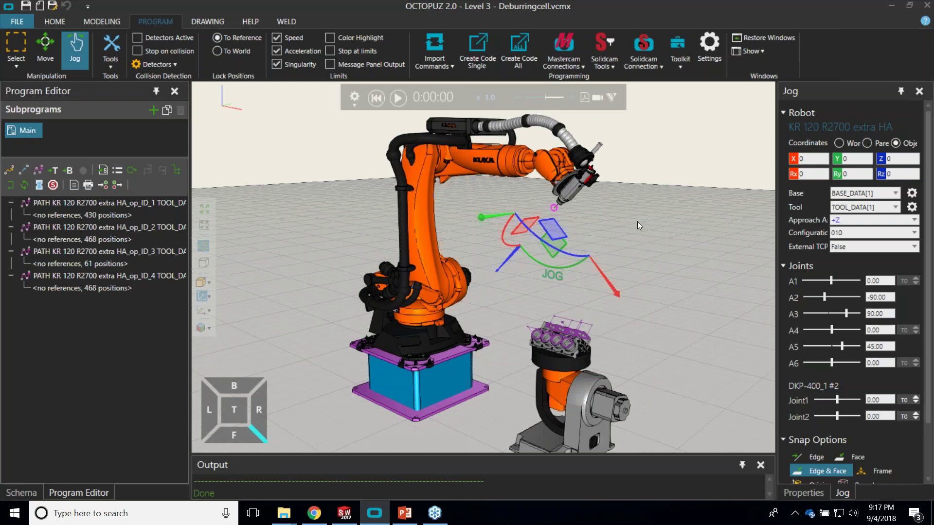
middle_drag(650, 281, 643, 344)
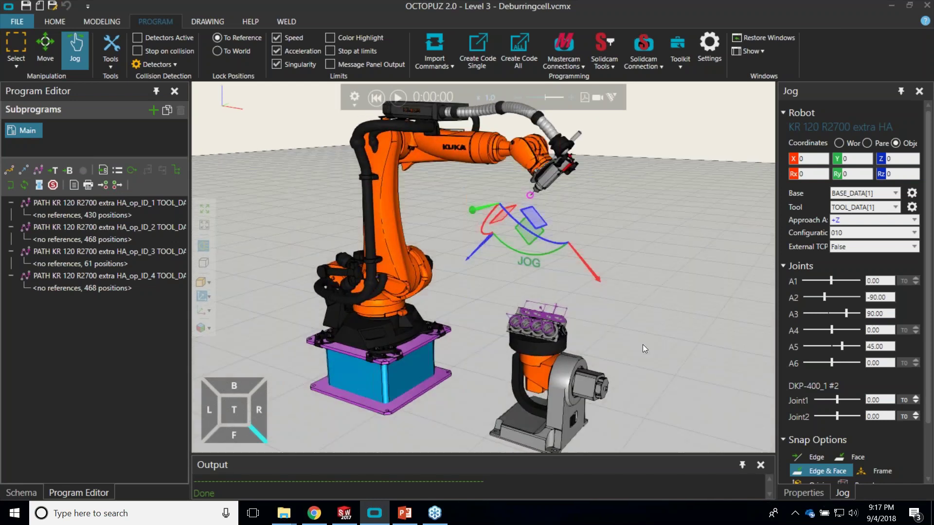
click(148, 204)
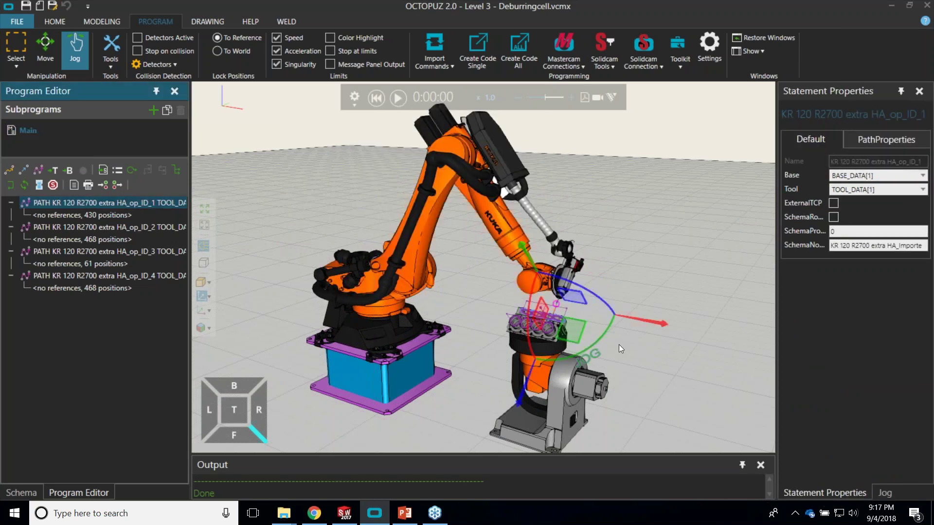
right_drag(656, 382, 653, 326)
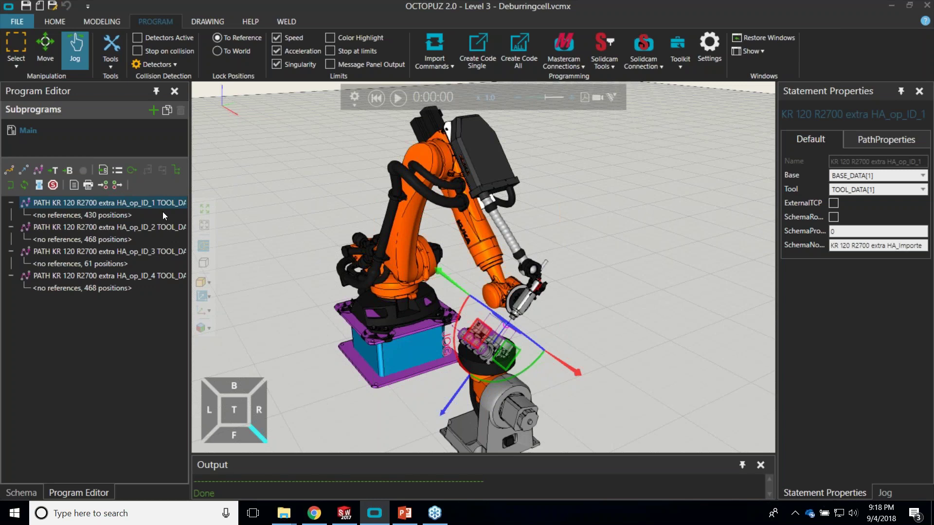
drag(189, 142, 258, 142)
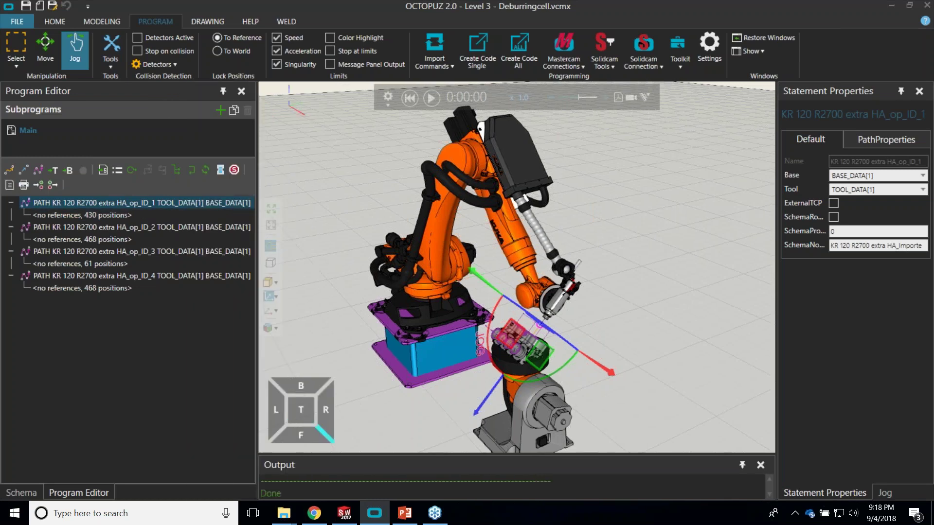
click(28, 492)
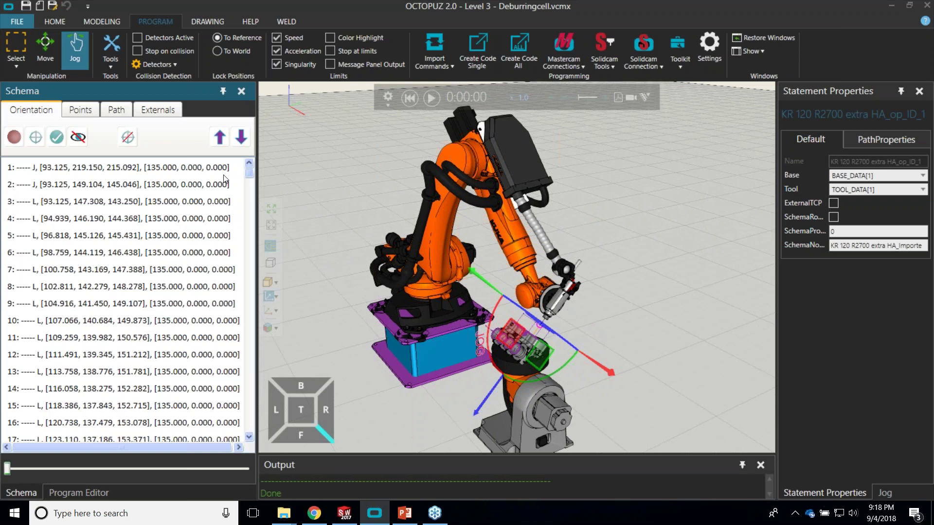
Step: Step the robot through points 1 to 6 of the op_ID_1 path one by one
mouse_move(251, 175)
mouse_down()
mouse_move(252, 432)
mouse_move(269, 266)
mouse_move(258, 166)
mouse_up()
click(192, 169)
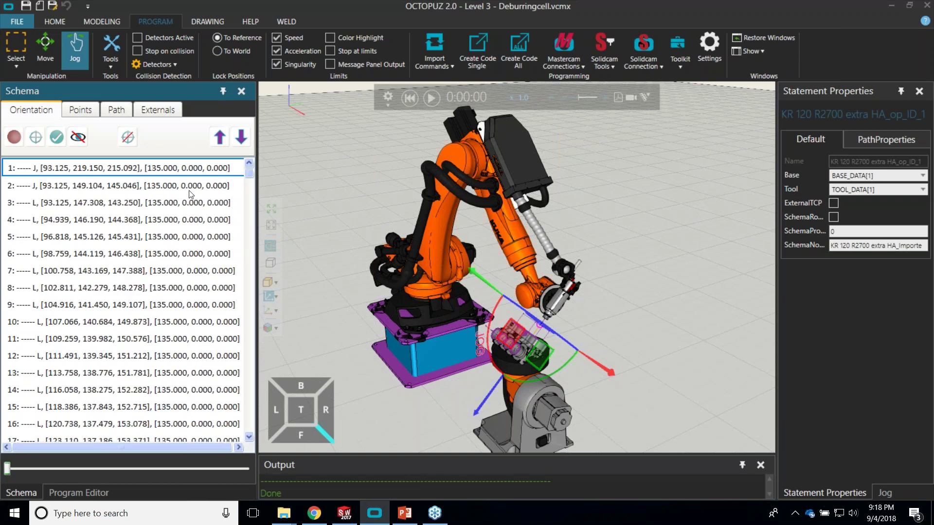
click(190, 188)
click(190, 202)
click(191, 220)
click(191, 237)
click(193, 253)
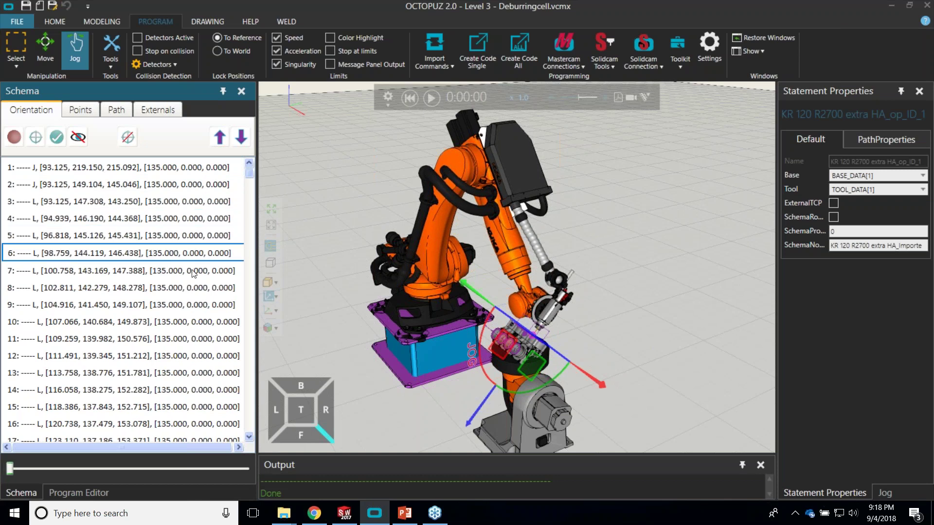
Step: Move the robot back to point 1 and on to point 2, and inspect the spindle at the engine block
click(147, 167)
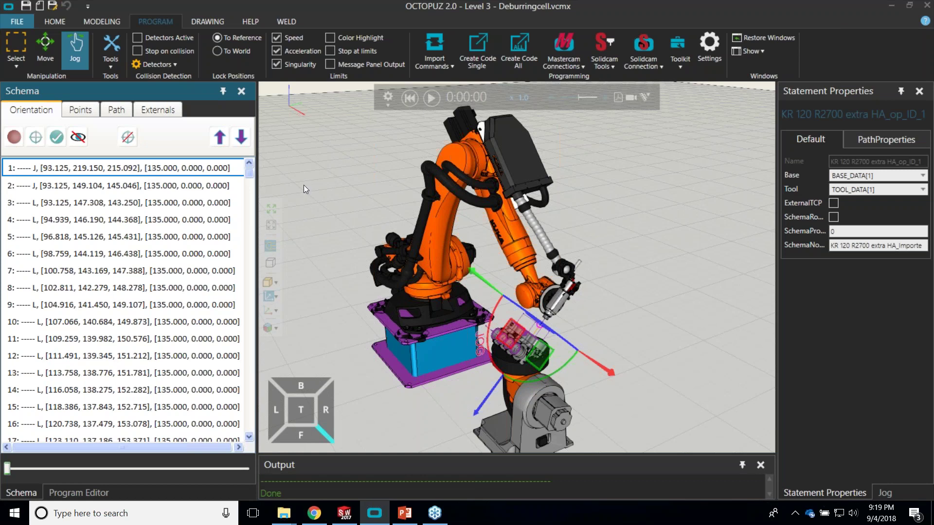
click(142, 185)
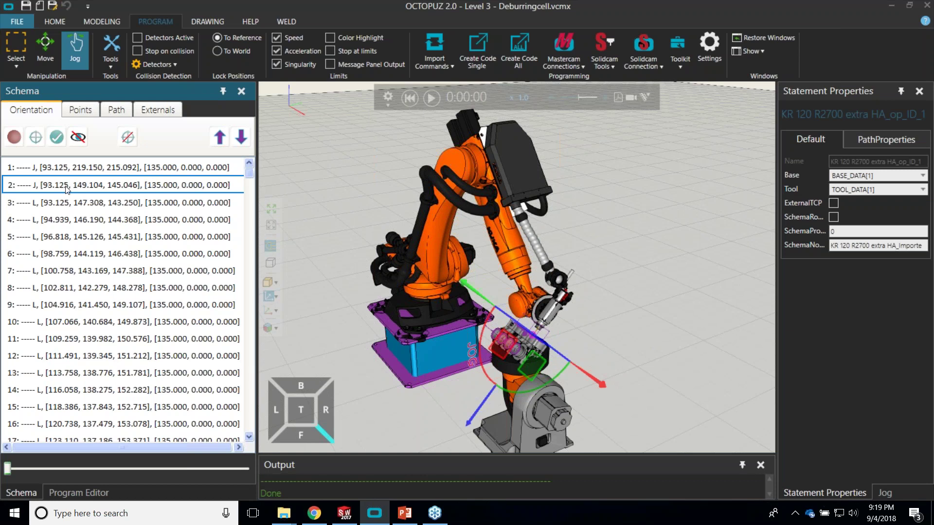
mouse_move(651, 323)
right_down()
mouse_move(646, 340)
mouse_move(667, 320)
right_up()
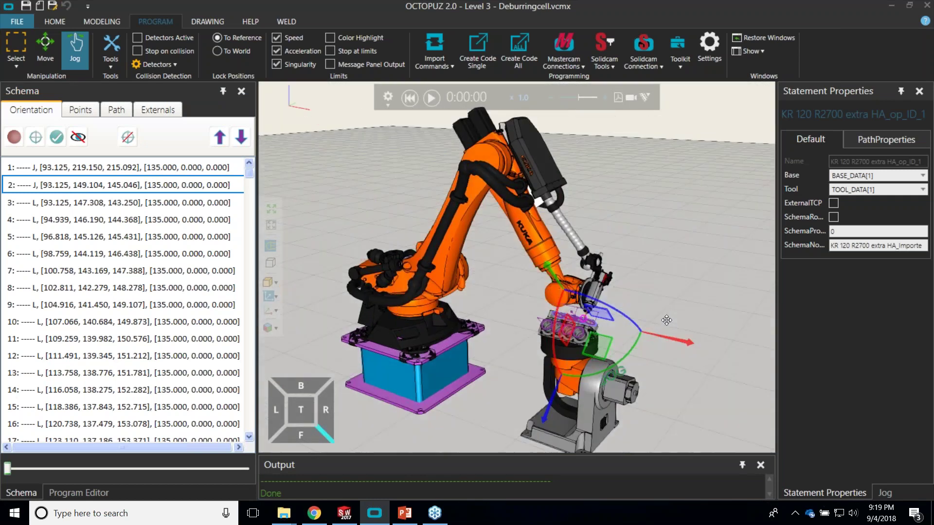
scroll(574, 319, up, 1)
scroll(574, 314, up, 4)
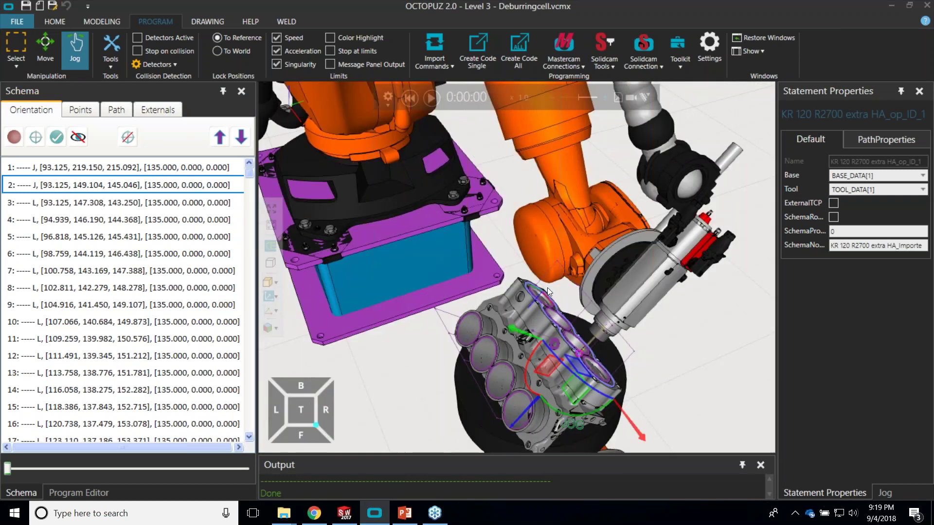
scroll(540, 326, down, 5)
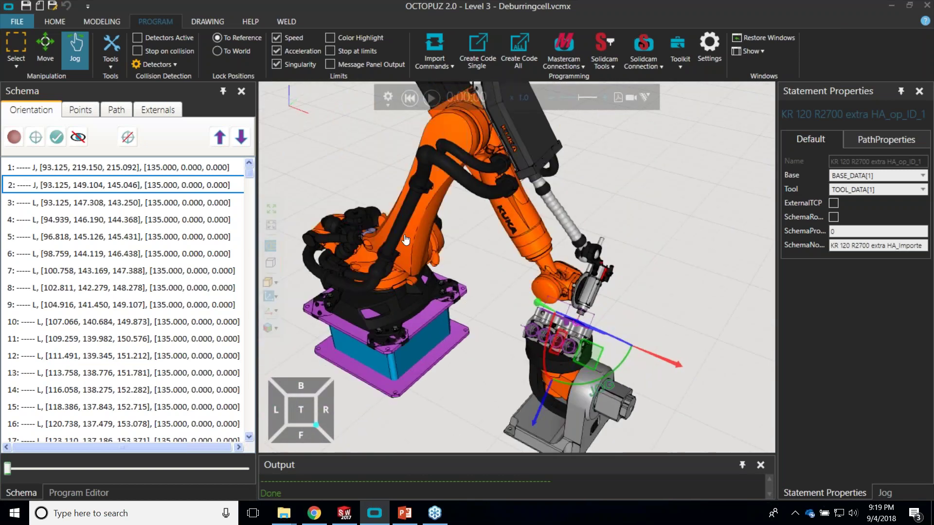
Step: Jog the tool at point 2 by rotating it about -89.4° around its Z axis (Rz)
click(884, 492)
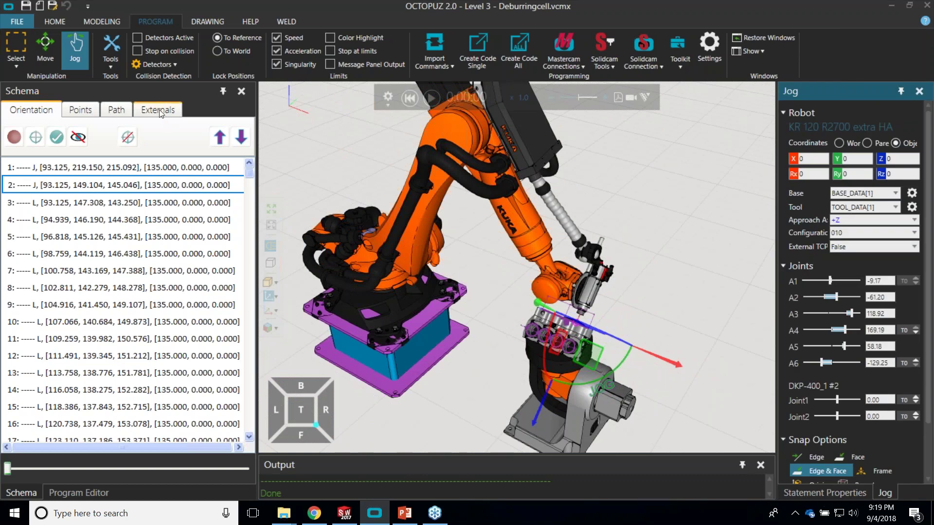
right_drag(760, 347, 725, 338)
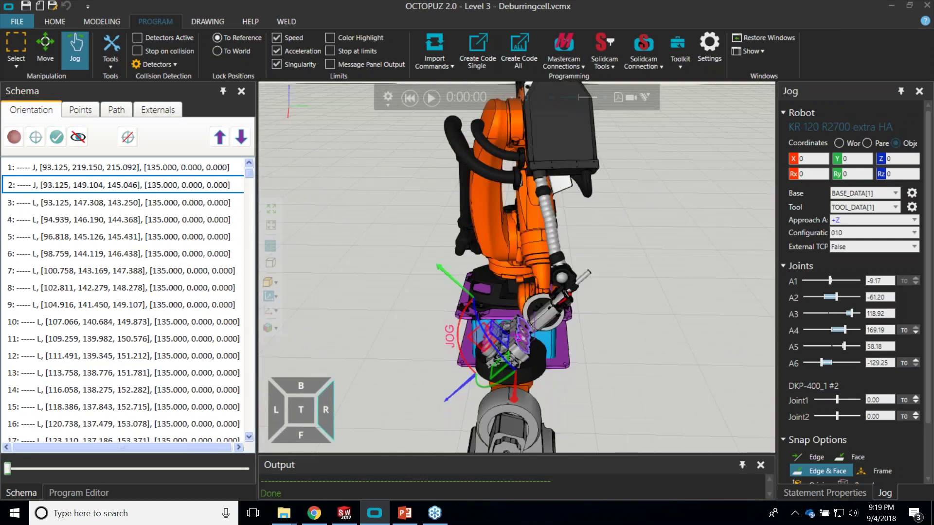
right_drag(658, 342, 433, 299)
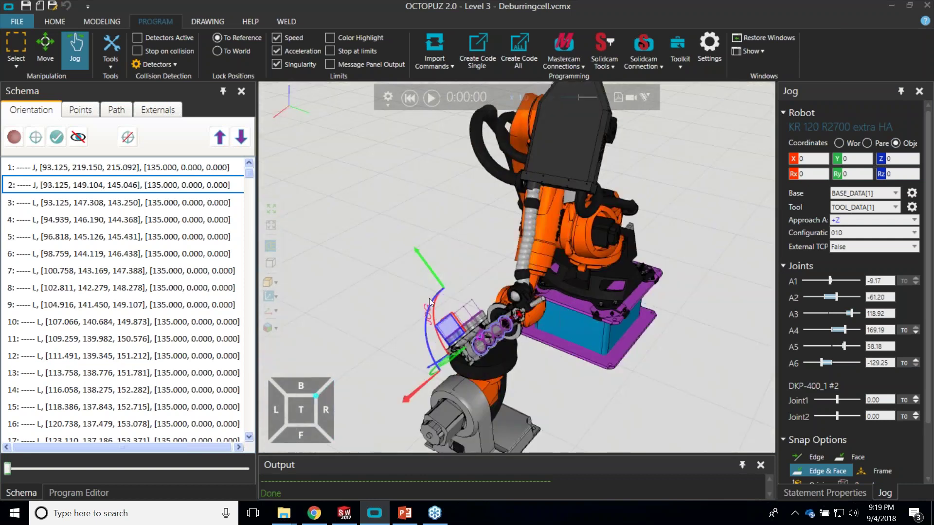
drag(433, 298, 447, 396)
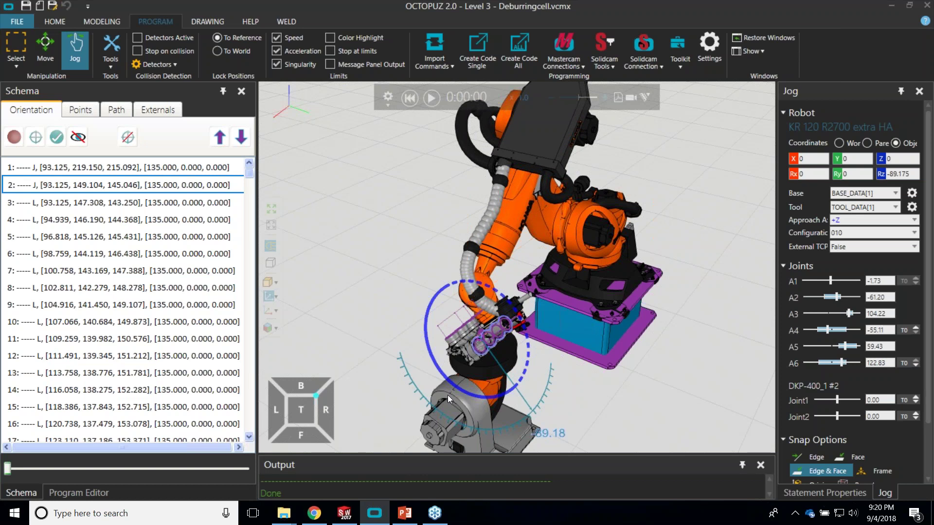
right_drag(478, 412, 637, 296)
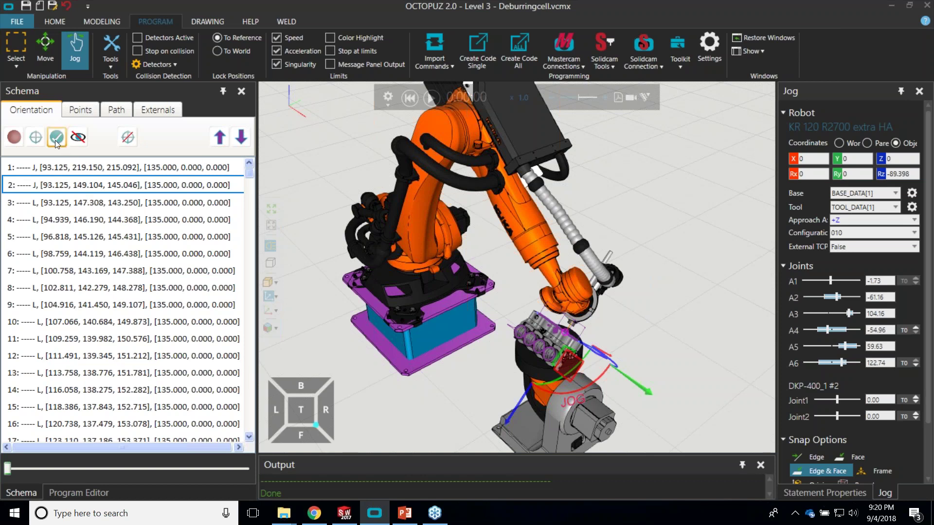
Step: Touch up point 2 by recording the jogged tool orientation, and confirm the change
click(14, 138)
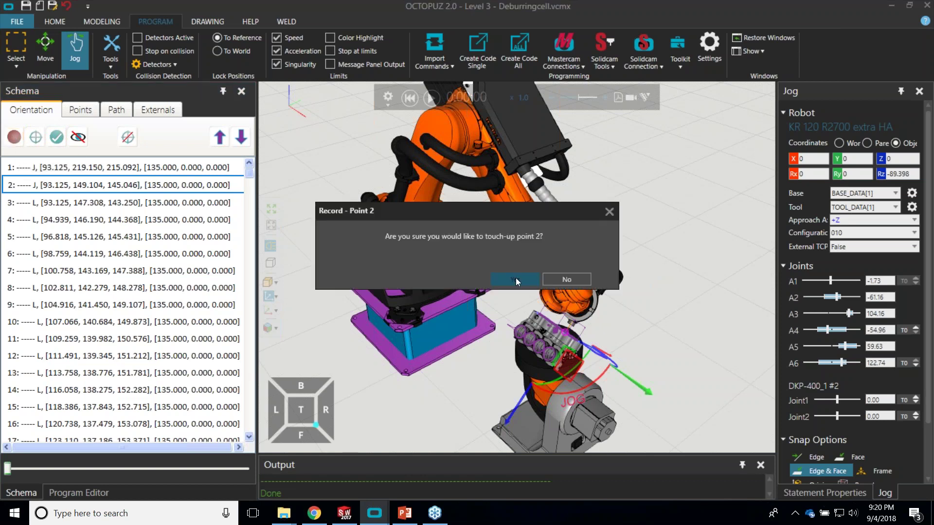
click(516, 276)
click(77, 144)
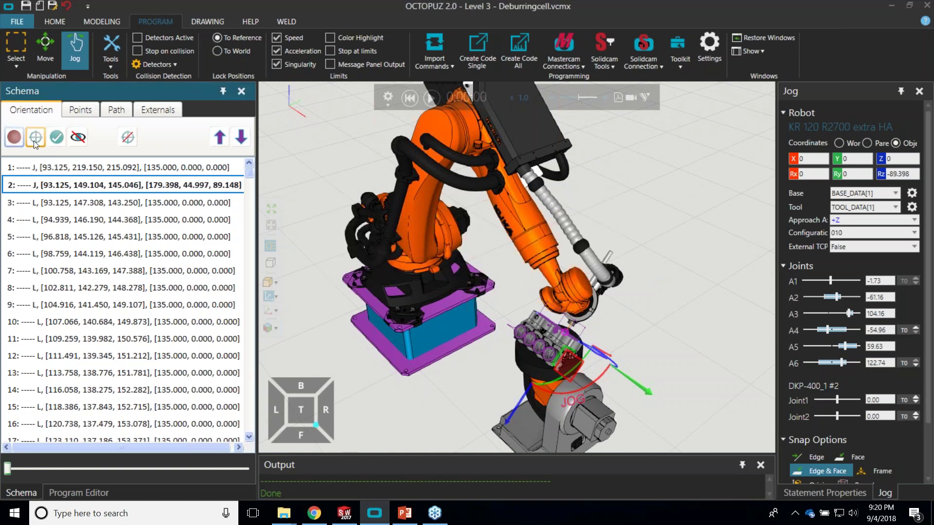
click(464, 280)
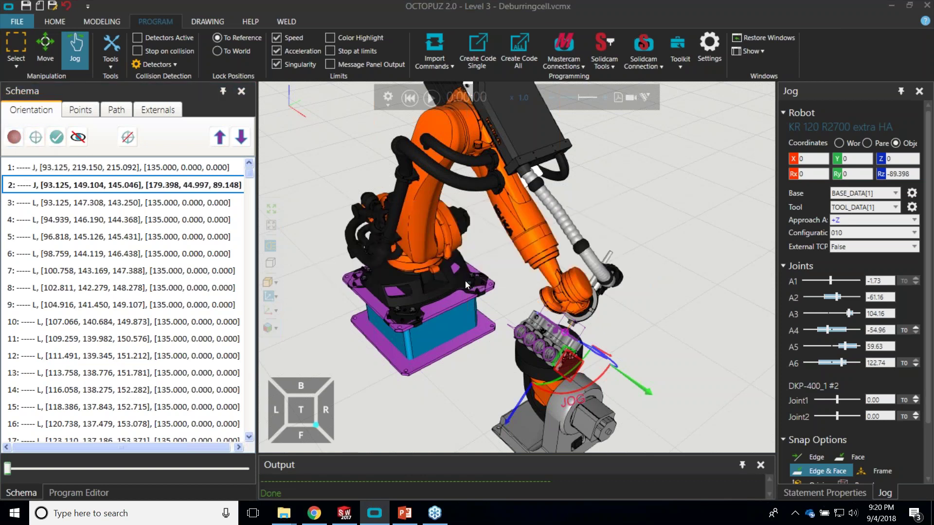
Step: Apply point 2's recorded tool orientation across the op_ID_1 path using the Euclidean reference type
click(58, 138)
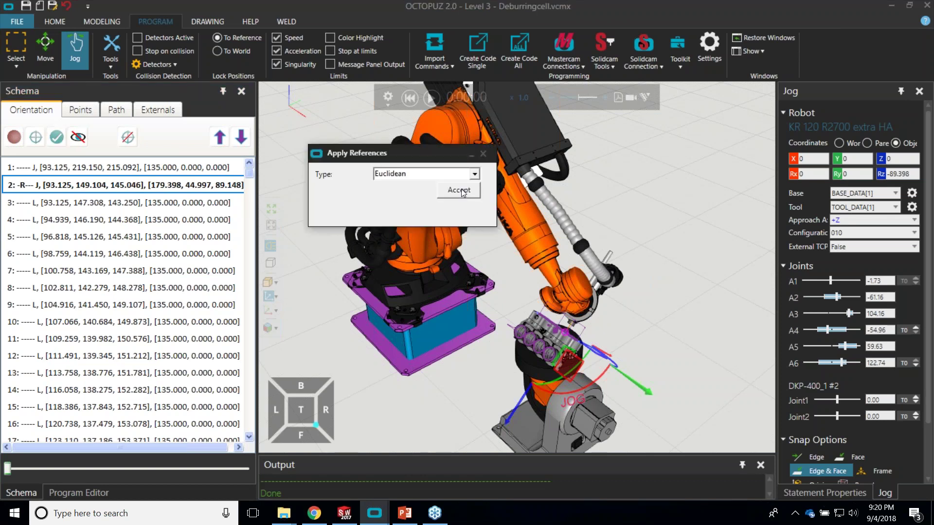
click(454, 194)
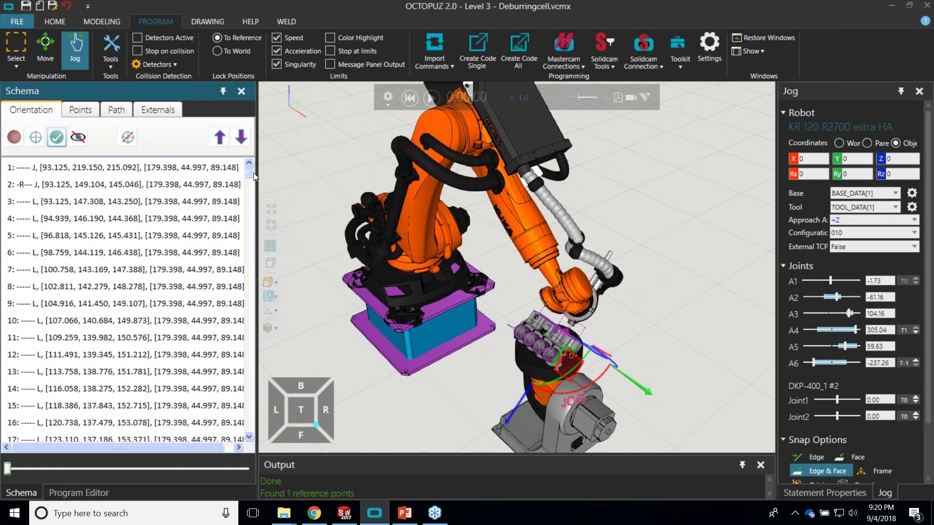
Step: Play the deburring simulation from the start, inspect the spindle's orientation at the cylinder bores, and stop and reset the playback
click(411, 98)
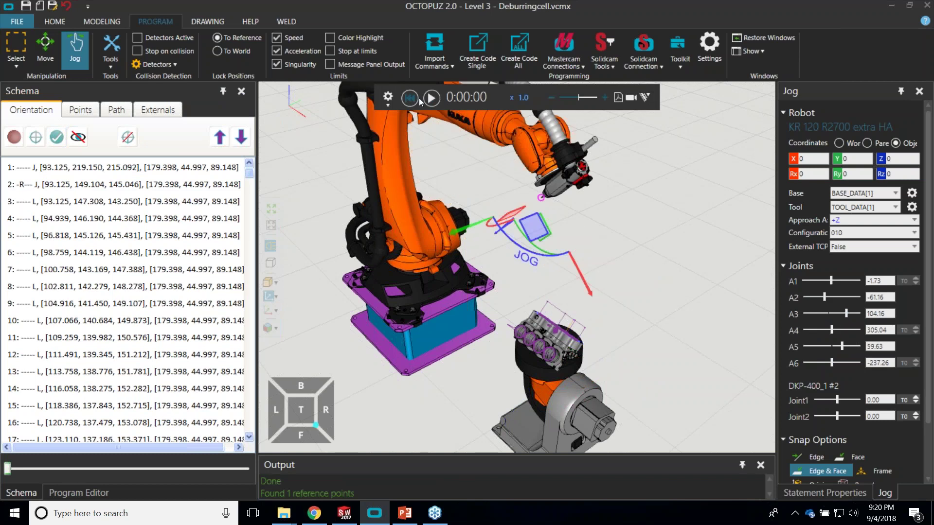
click(427, 107)
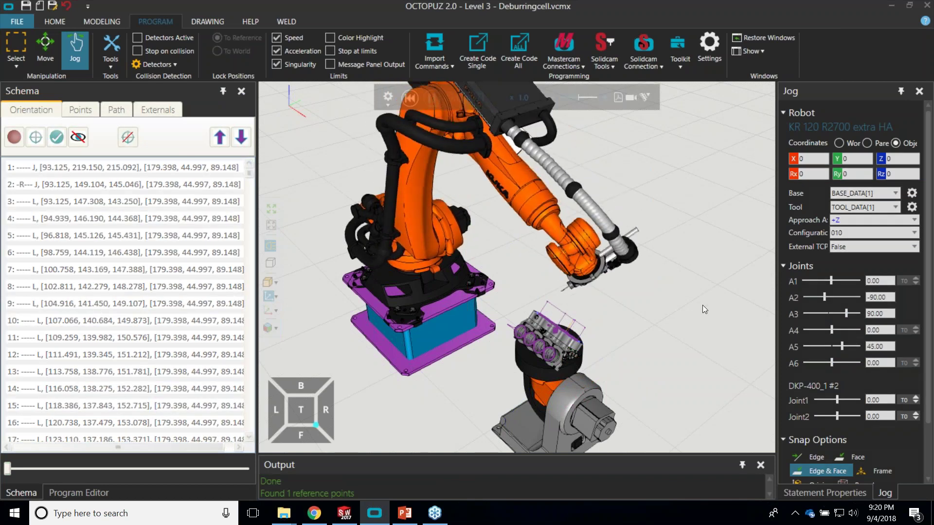
scroll(653, 337, down, 2)
right_drag(653, 337, 515, 259)
scroll(515, 258, up, 5)
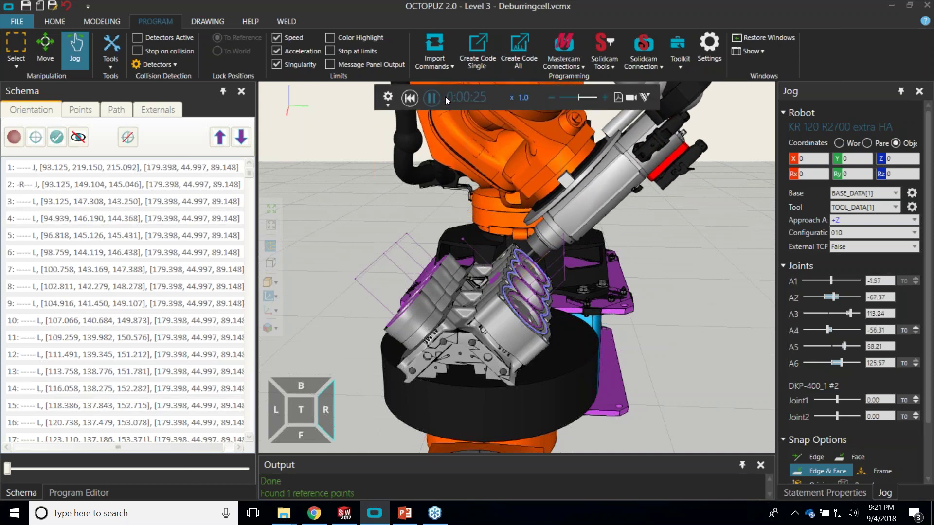
click(428, 100)
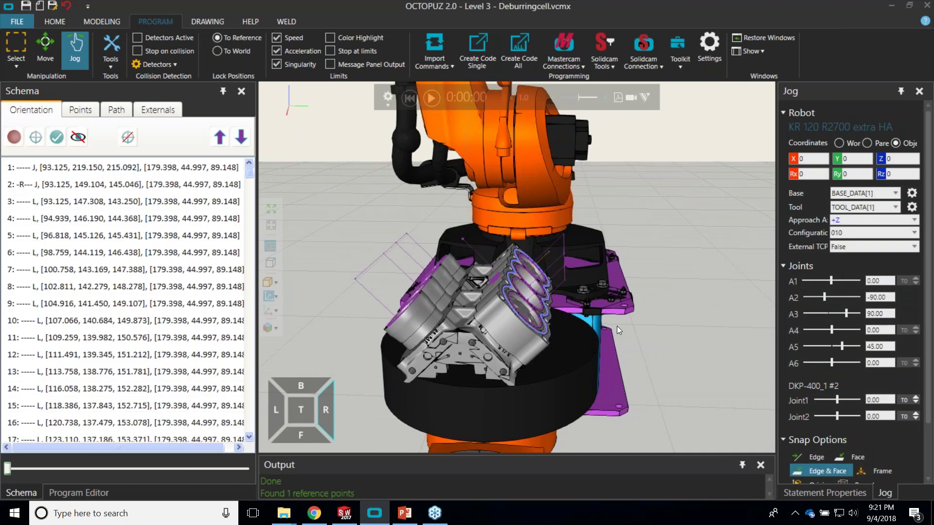
Step: Examine the robot, engine block and positioner from several angles, and widen the Jog panel
scroll(619, 347, down, 4)
right_drag(625, 372, 535, 360)
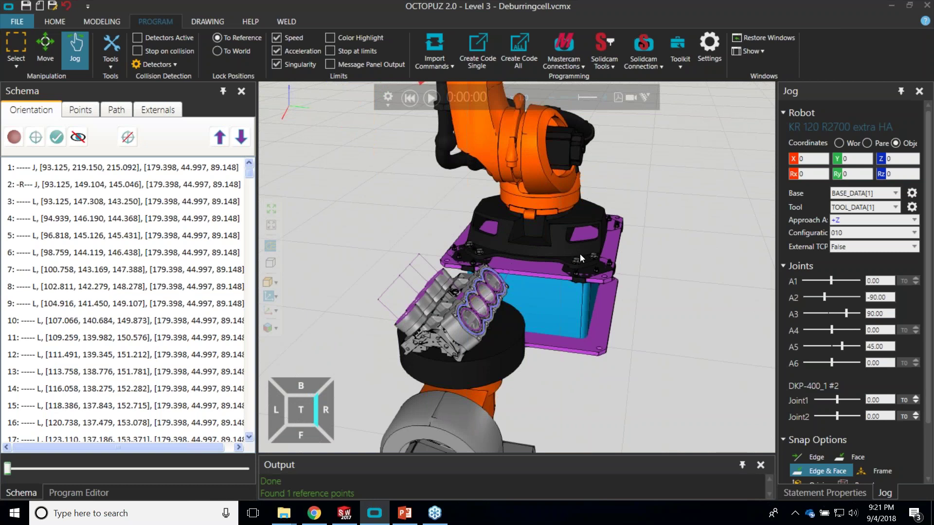
scroll(582, 266, down, 4)
right_drag(594, 319, 657, 394)
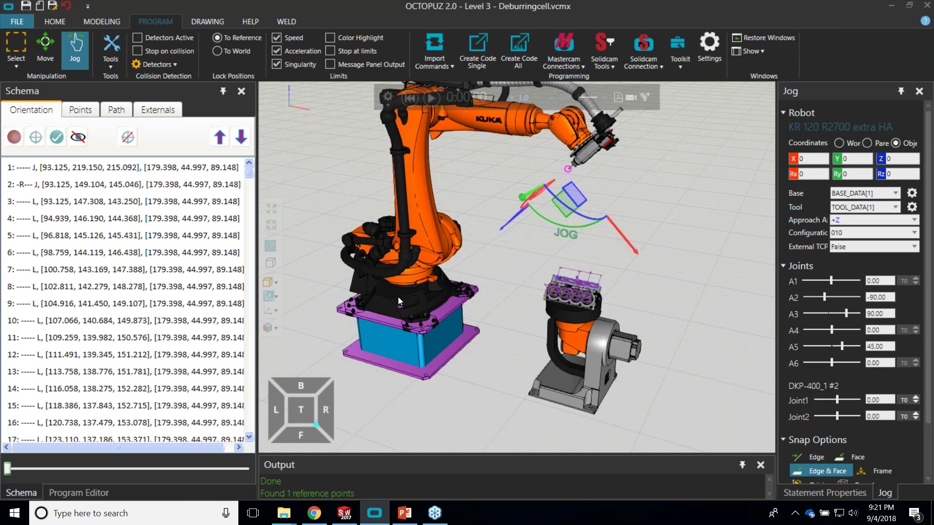
mouse_move(477, 355)
right_down()
mouse_move(488, 340)
mouse_move(475, 365)
right_up()
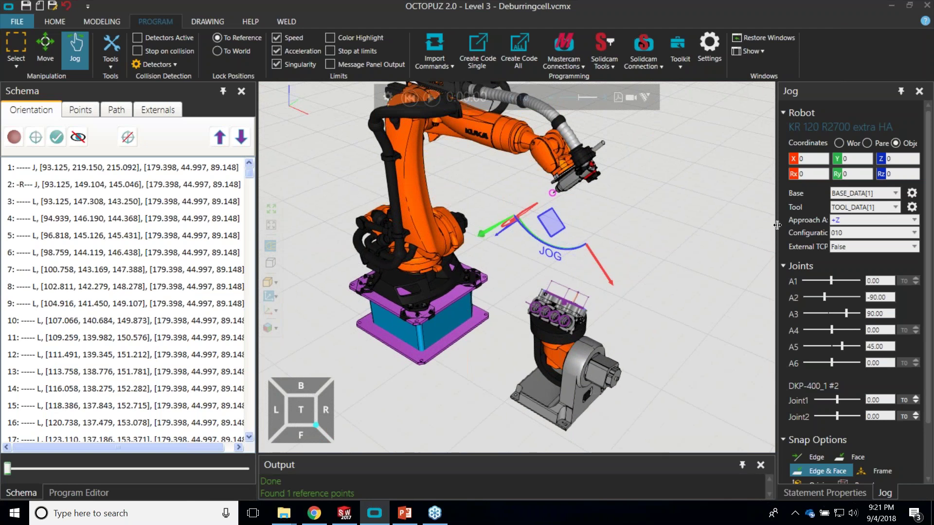
drag(777, 204, 752, 208)
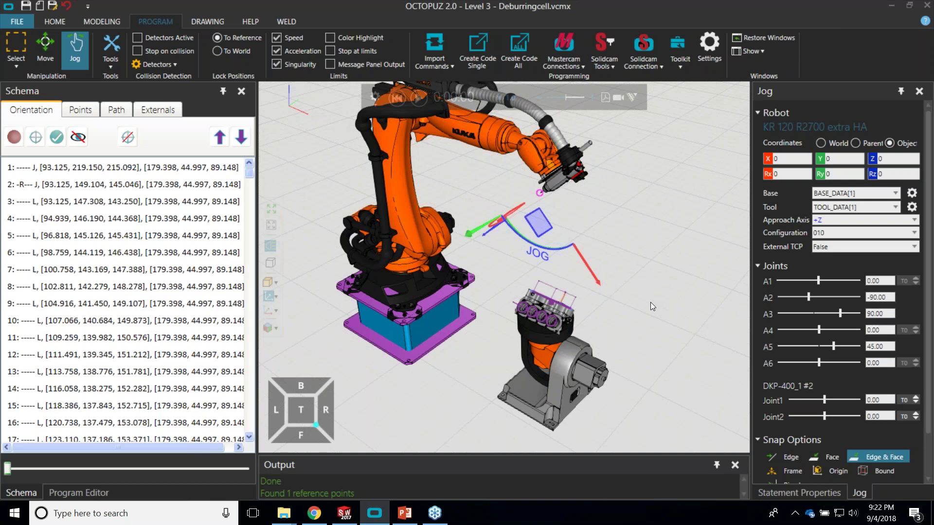
Step: Examine the toolpaths on both cylinder banks of the engine block mounted on the positioner
right_drag(650, 302, 667, 323)
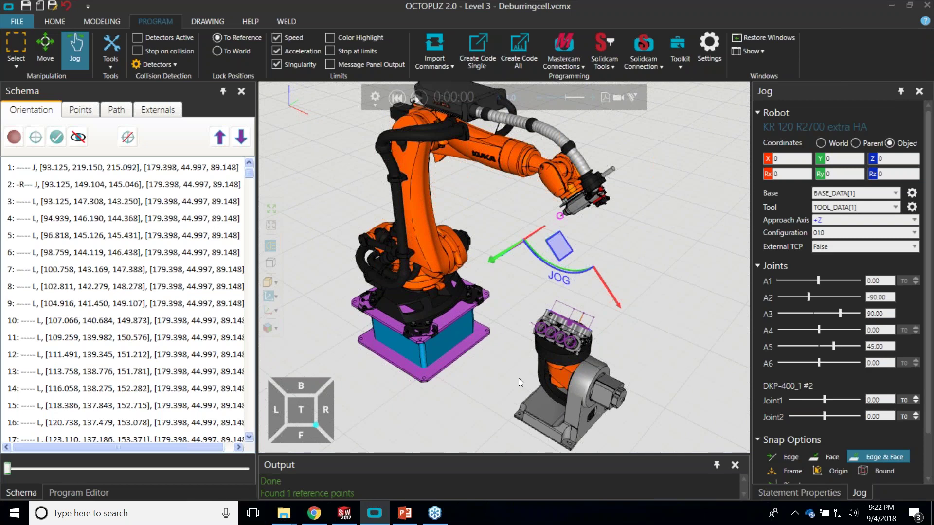
scroll(593, 333, up, 3)
right_drag(626, 359, 531, 317)
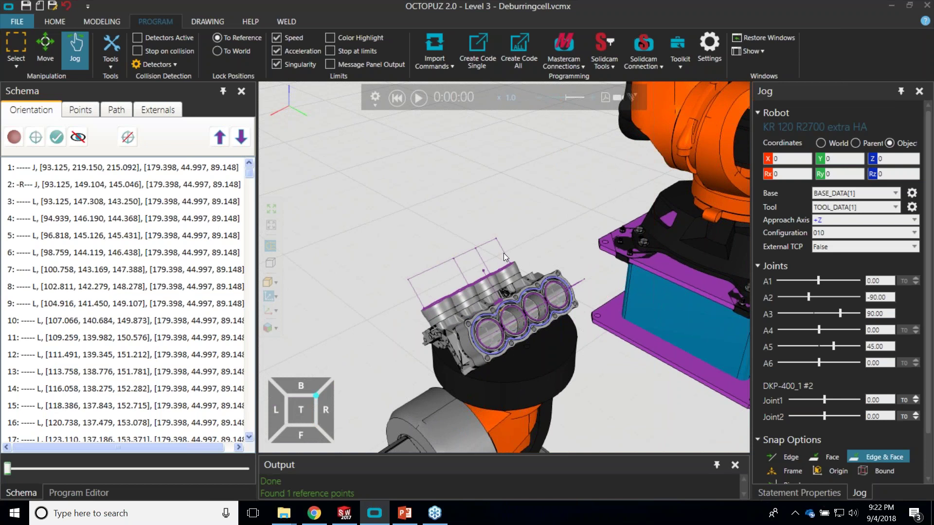
right_drag(628, 395, 654, 392)
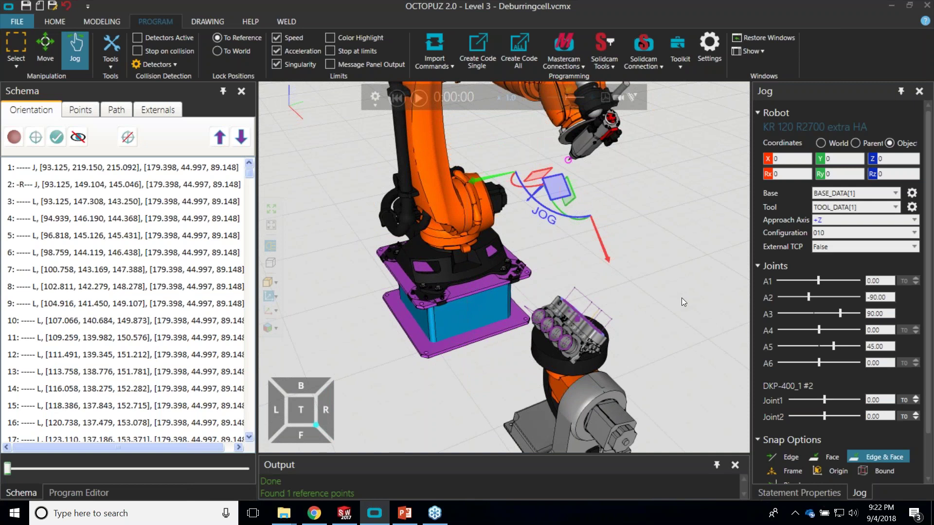
scroll(591, 335, up, 3)
right_drag(638, 377, 599, 346)
scroll(583, 361, up, 3)
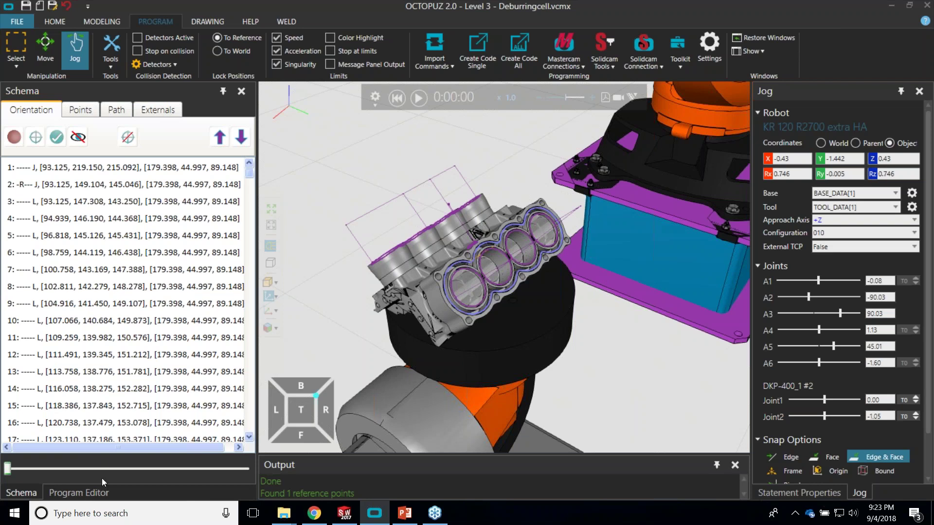
Step: Show the program's path statements and review the engine block, positioner and robot base from different sides
click(80, 493)
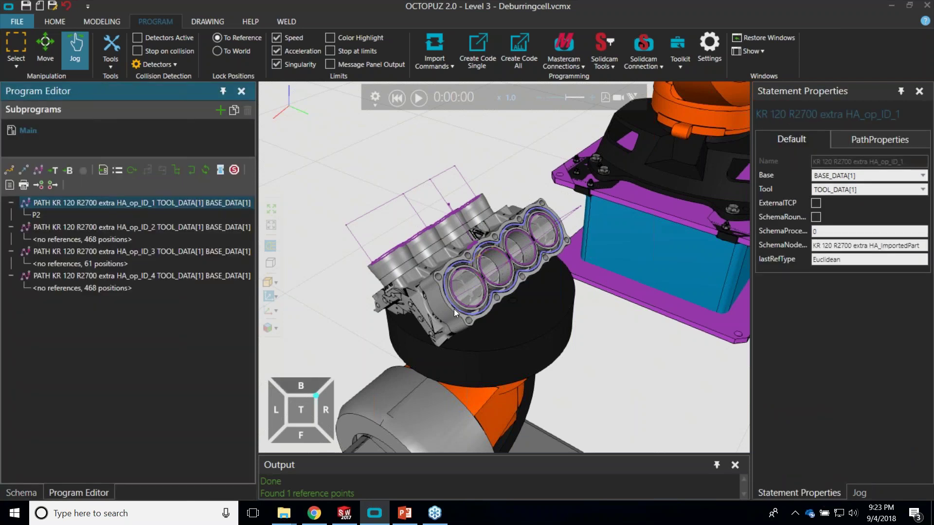
right_drag(570, 366, 605, 362)
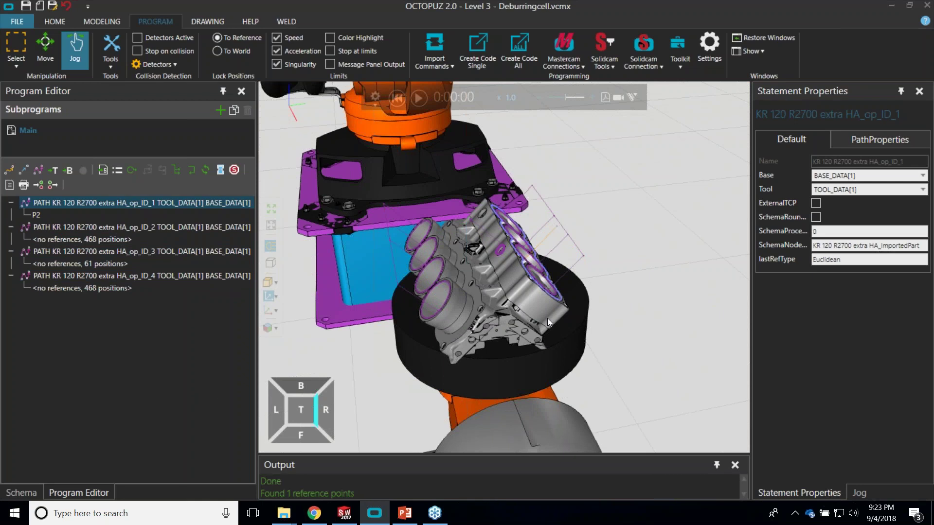
scroll(632, 302, down, 1)
mouse_move(648, 362)
right_down()
mouse_move(657, 359)
mouse_move(653, 367)
mouse_move(584, 358)
right_up()
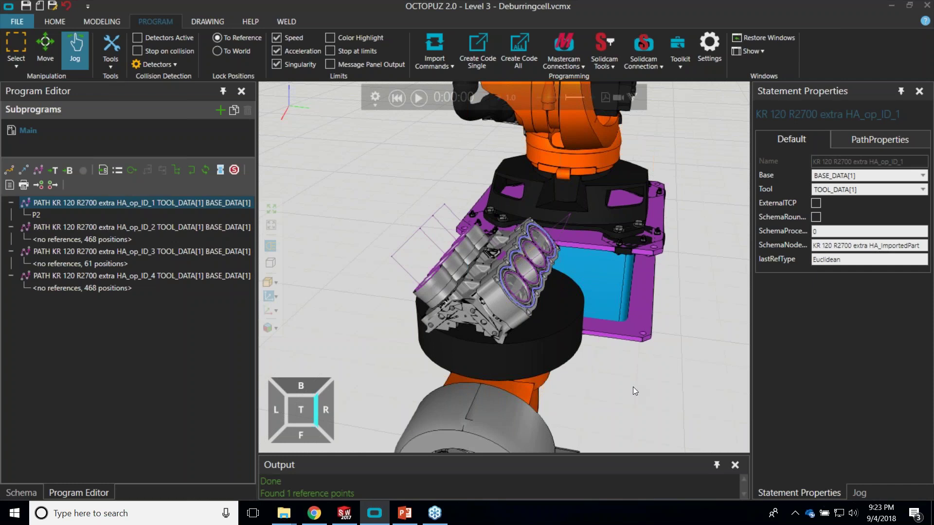
right_drag(616, 412, 632, 415)
right_drag(661, 389, 634, 384)
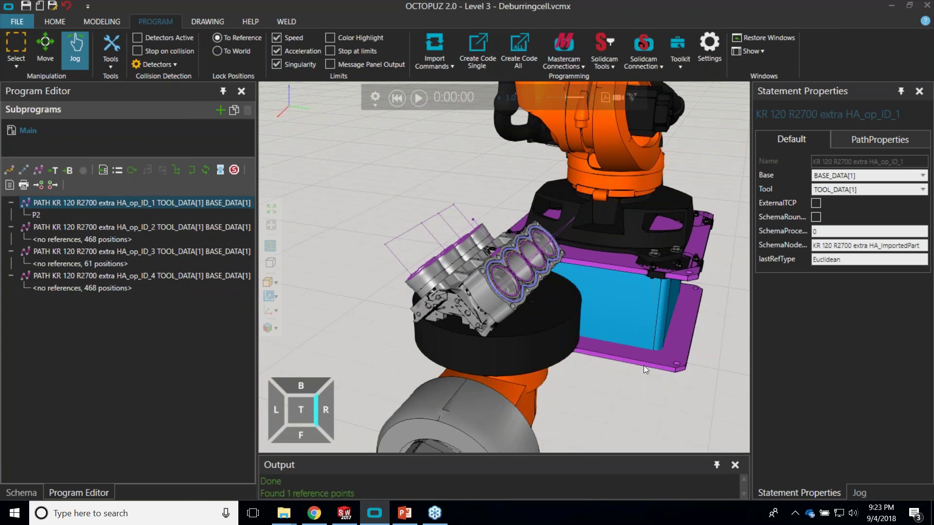
right_drag(653, 401, 640, 375)
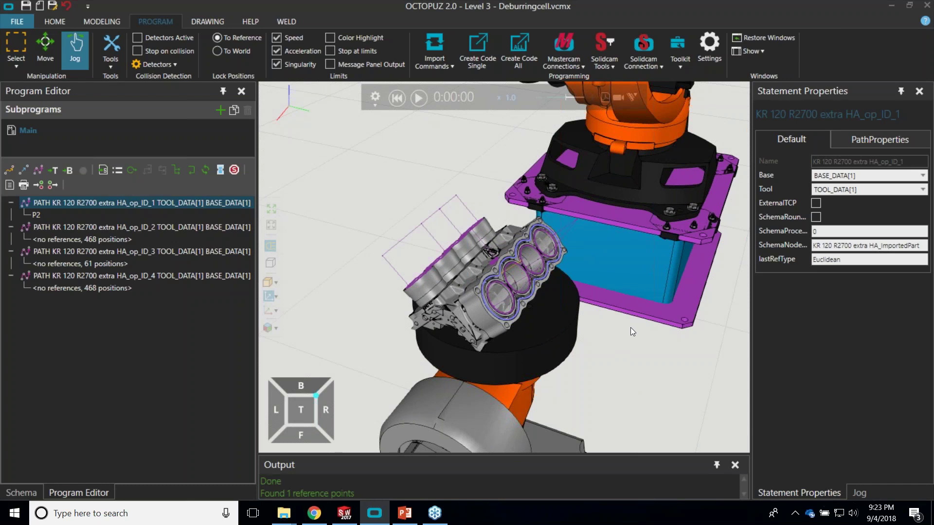
right_drag(633, 357, 625, 355)
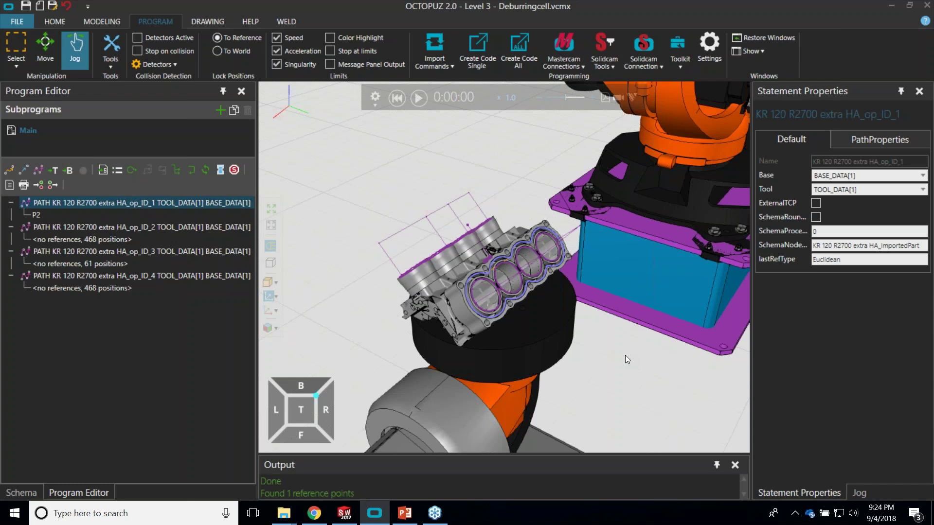
right_drag(611, 345, 545, 363)
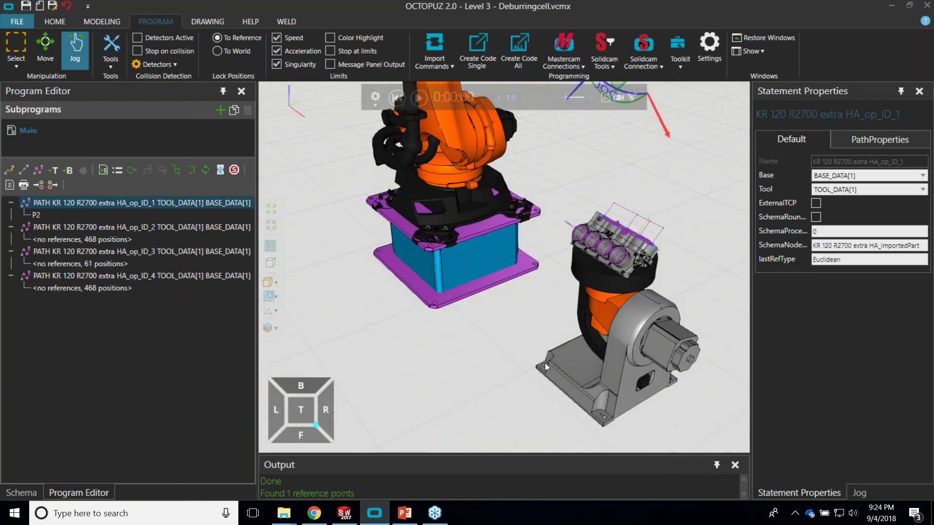
right_drag(512, 308, 440, 316)
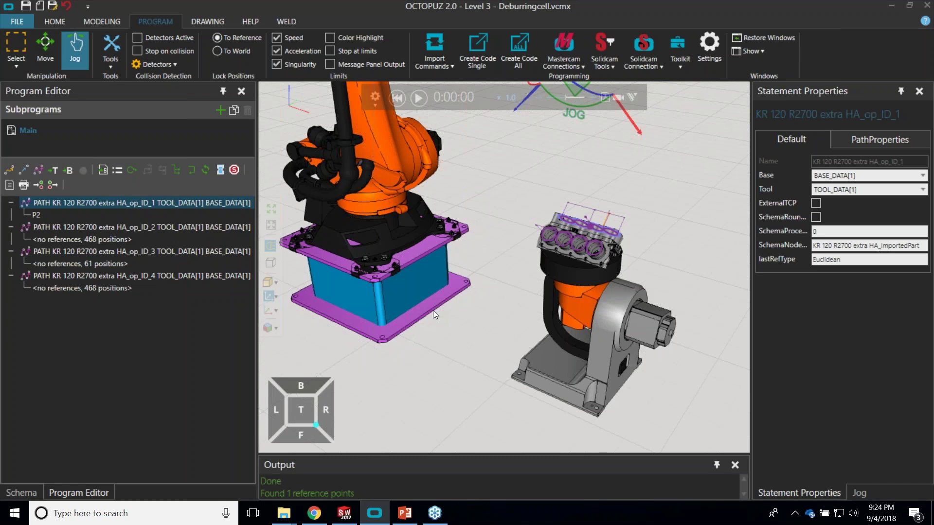
Step: Open the recent document solidcamtest.vcmx and frame its robot and empty positioner in the view
scroll(489, 302, down, 3)
click(18, 21)
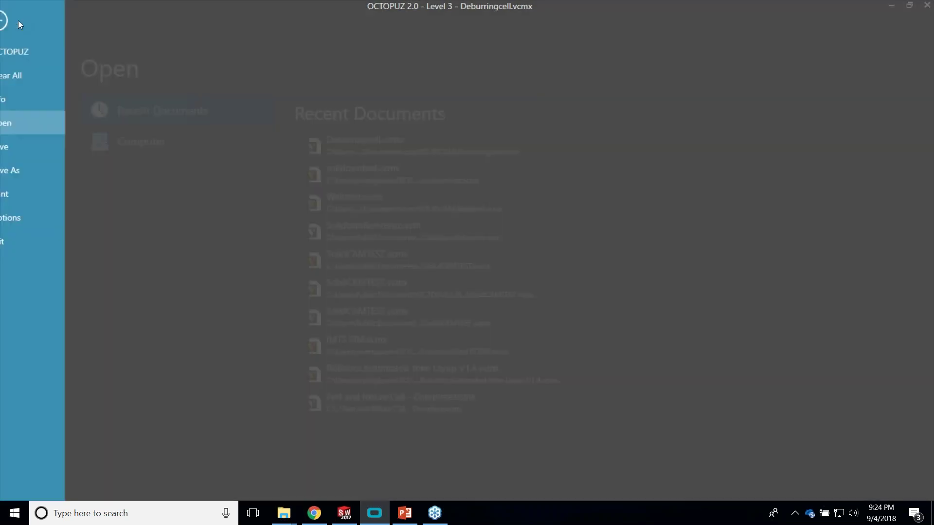
click(404, 180)
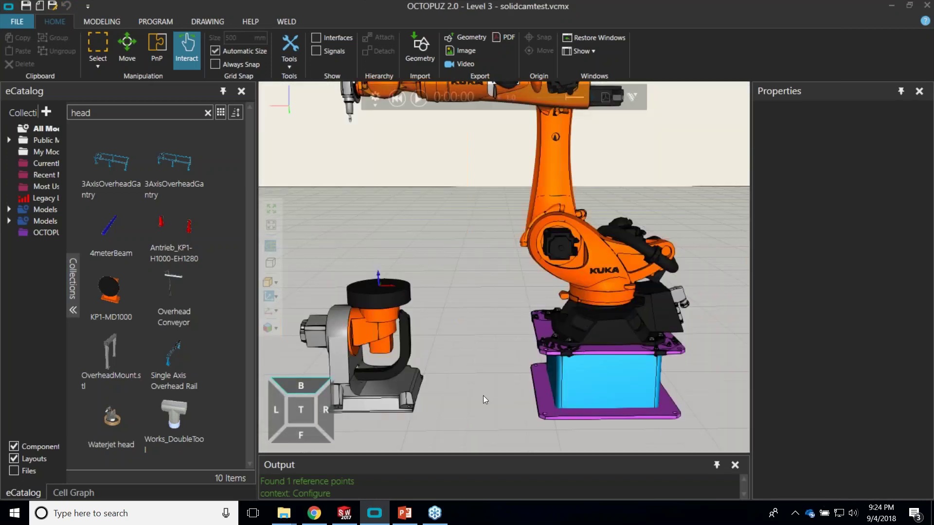
right_drag(483, 396, 503, 314)
scroll(503, 314, down, 3)
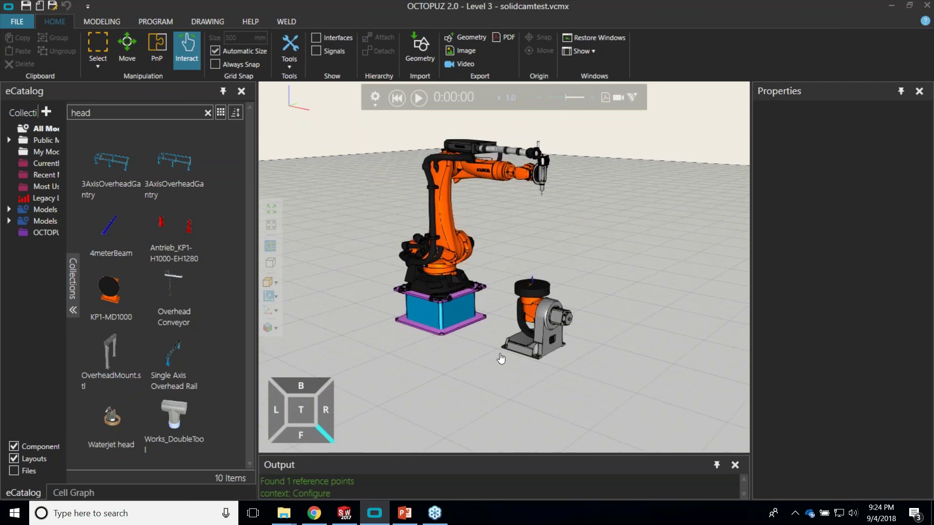
scroll(506, 291, up, 1)
right_drag(542, 277, 562, 278)
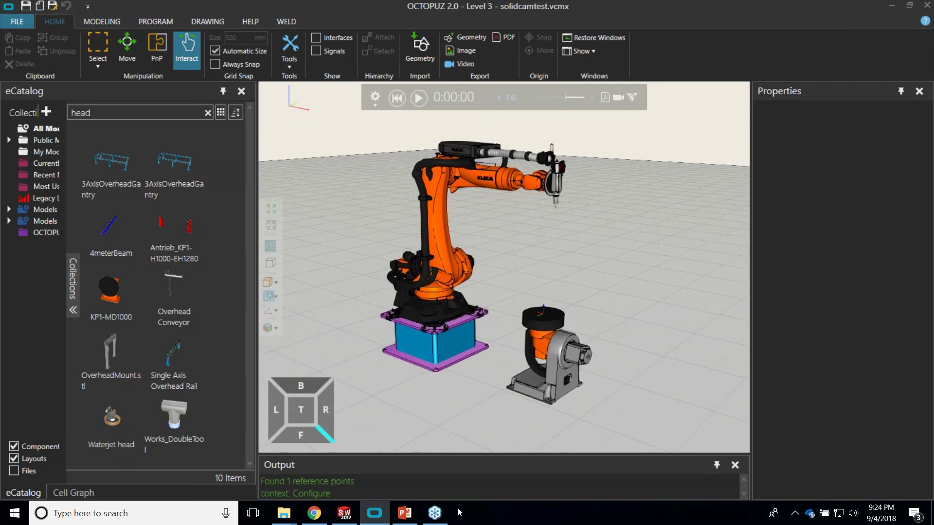
Step: Compare the Sim_5_axis_1 part's coordinate system in SOLIDWORKS with the frame on the positioner table in OCTOPUZ
click(344, 514)
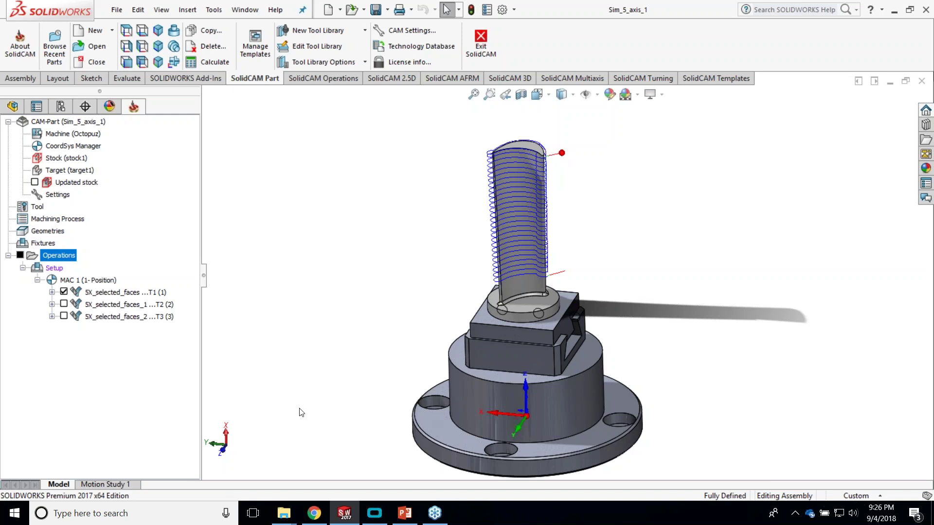
click(374, 514)
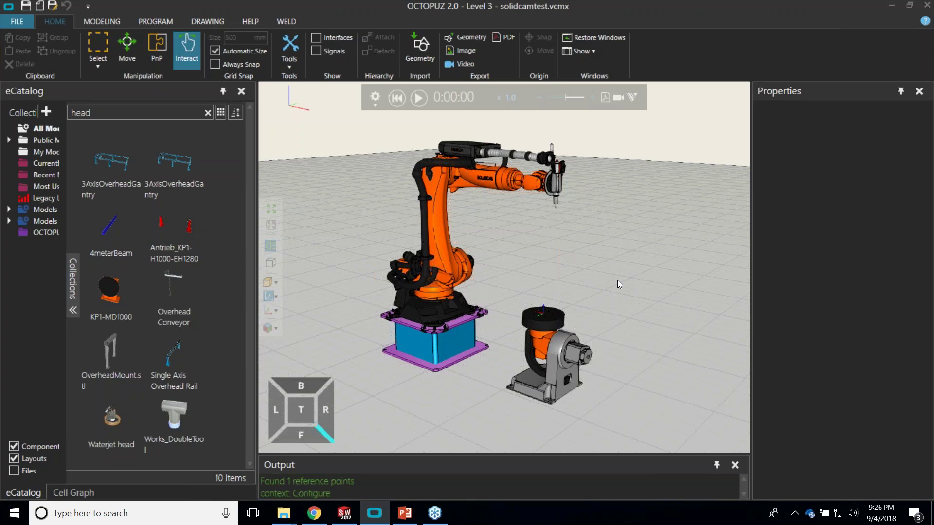
click(344, 513)
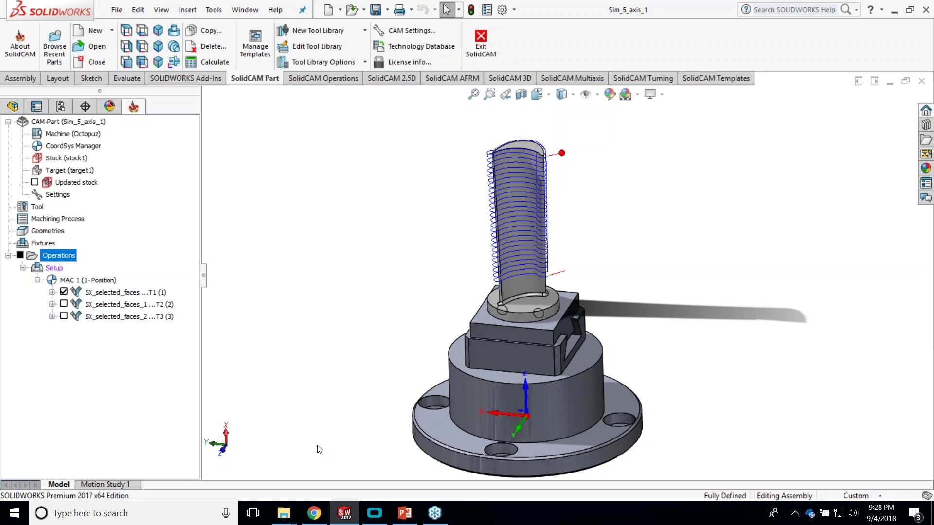
click(382, 519)
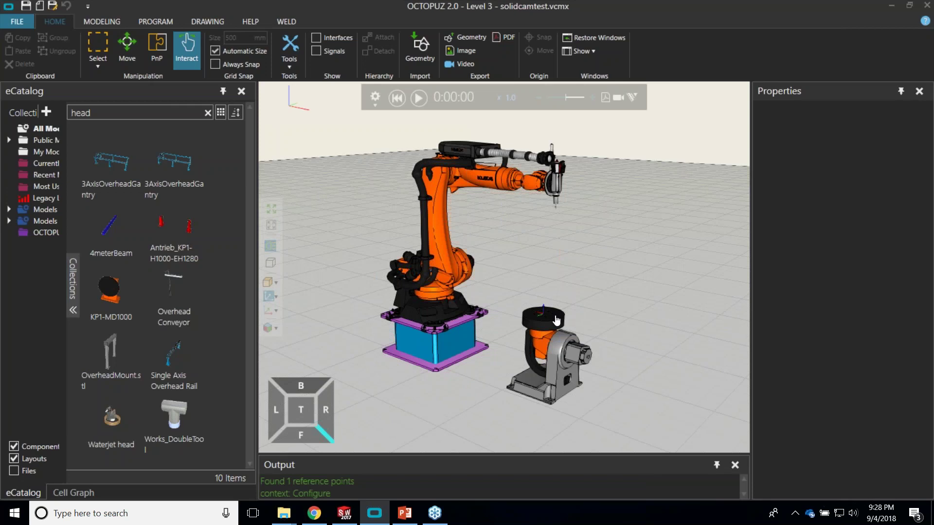
scroll(560, 316, up, 5)
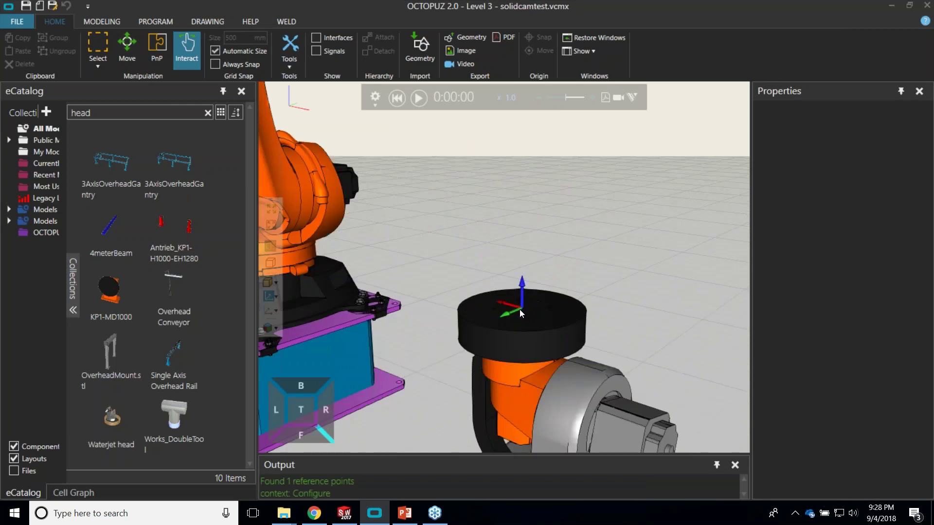
scroll(519, 313, down, 5)
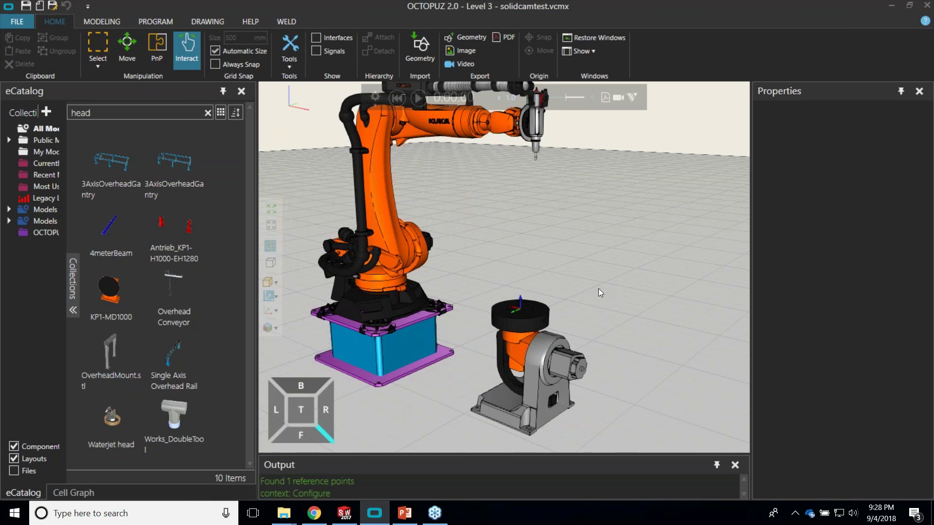
Step: Switch to SOLIDWORKS and simulate the 5-axis operations in Host CAD at a reduced speed, stopping after watching the tool move along the part
click(343, 513)
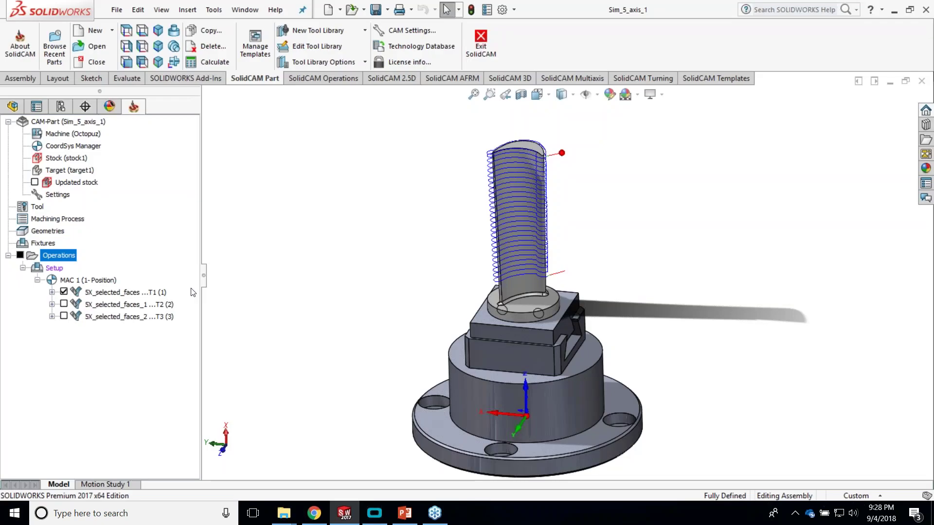
right_click(56, 257)
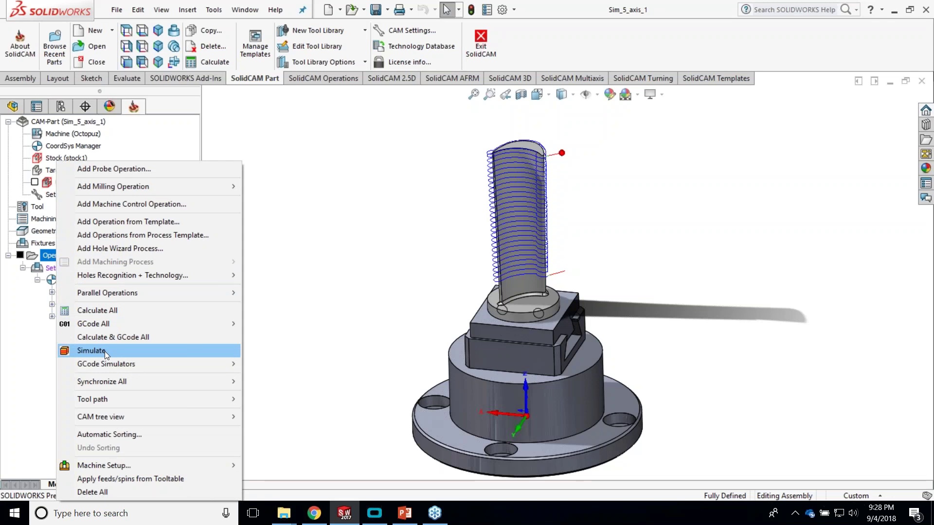
click(104, 351)
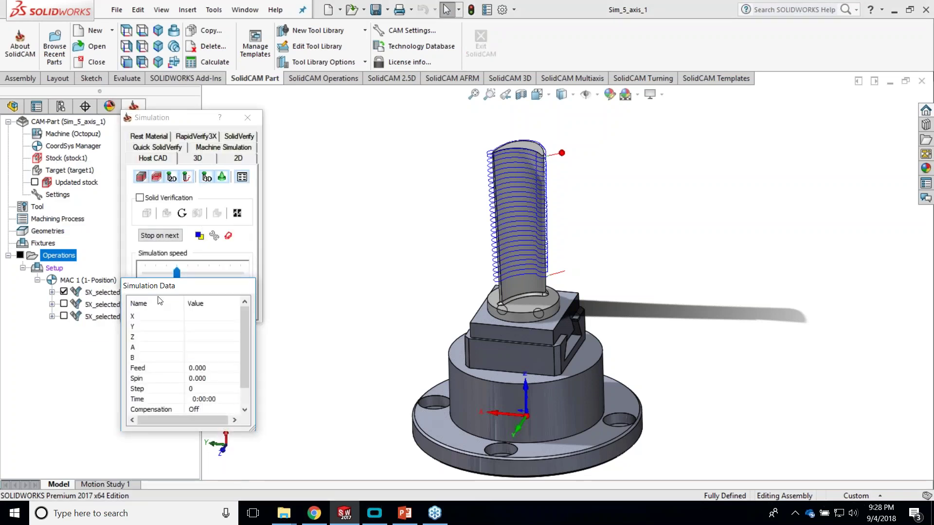
click(247, 117)
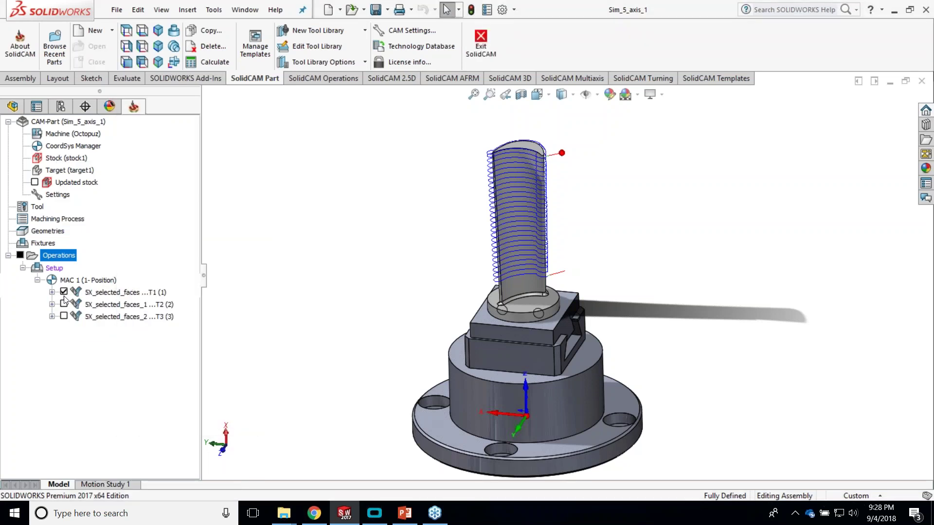
right_click(55, 257)
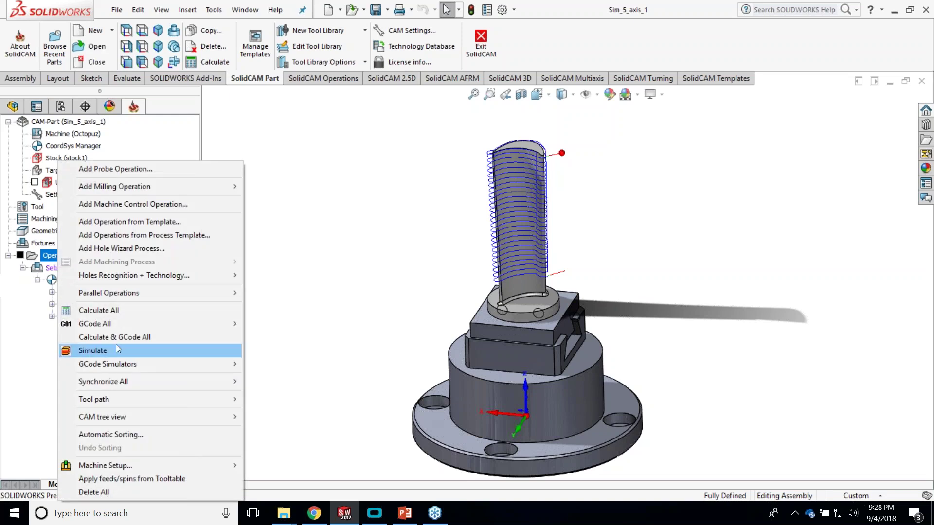
click(107, 351)
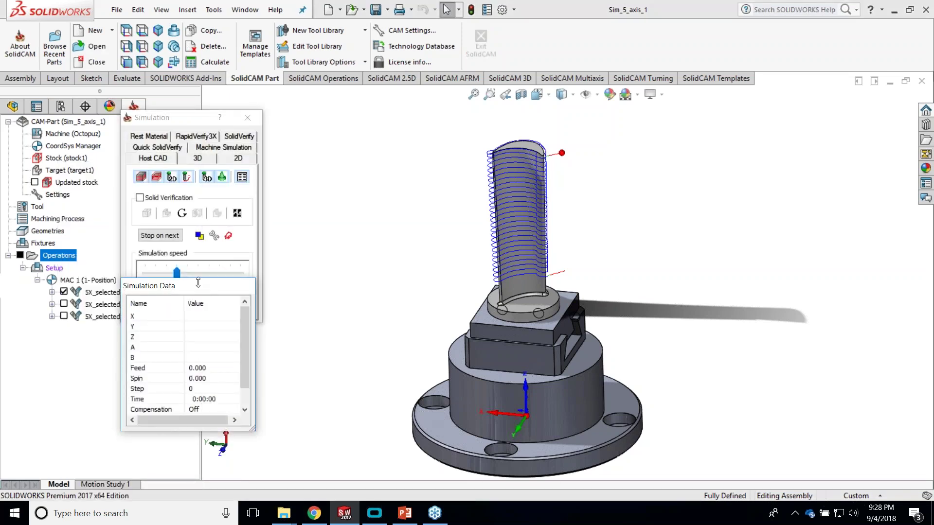
drag(203, 280, 201, 316)
click(160, 295)
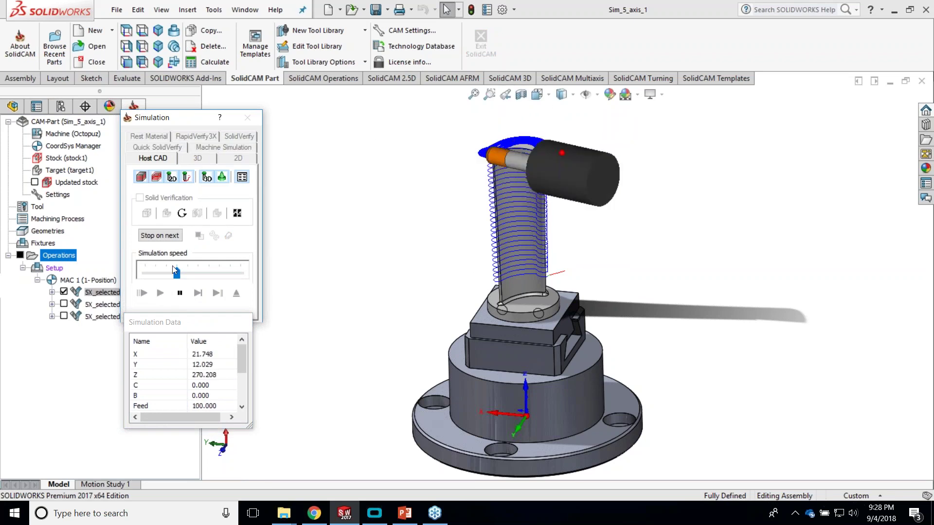
drag(176, 274, 166, 275)
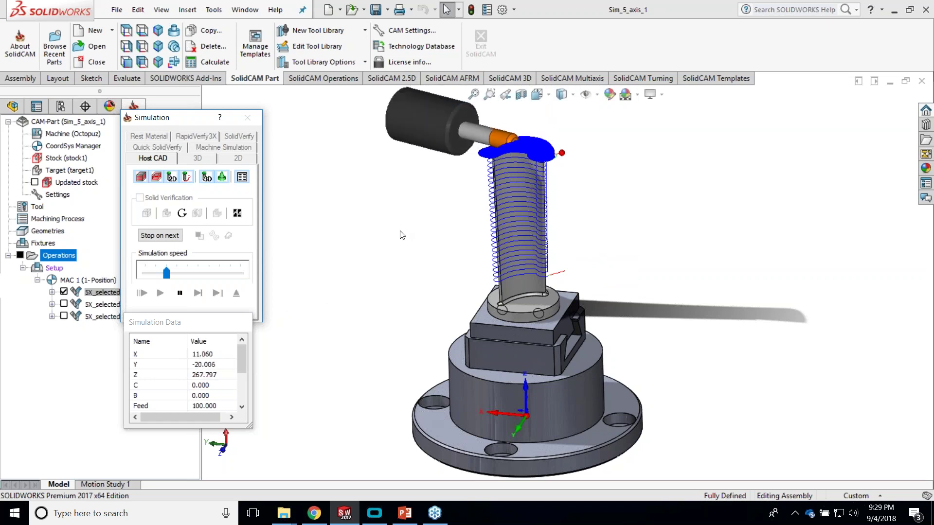
click(179, 294)
click(248, 117)
Step: Examine the Octopuz Export options available for the CAM operations
right_click(67, 257)
mouse_move(126, 368)
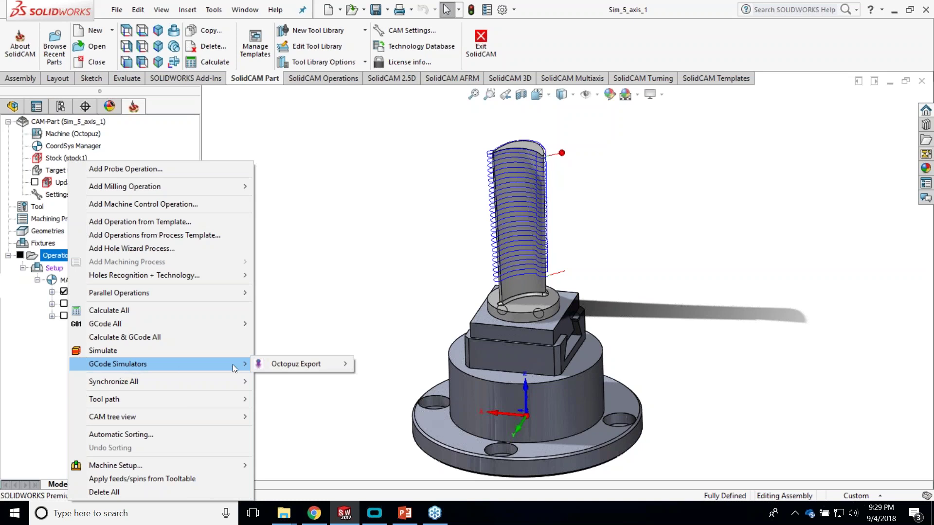
mouse_move(290, 364)
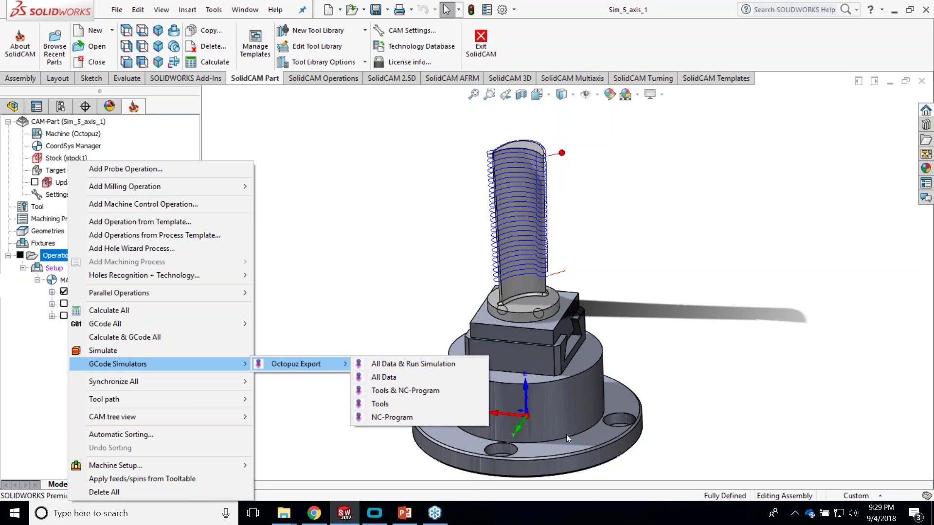
click(541, 414)
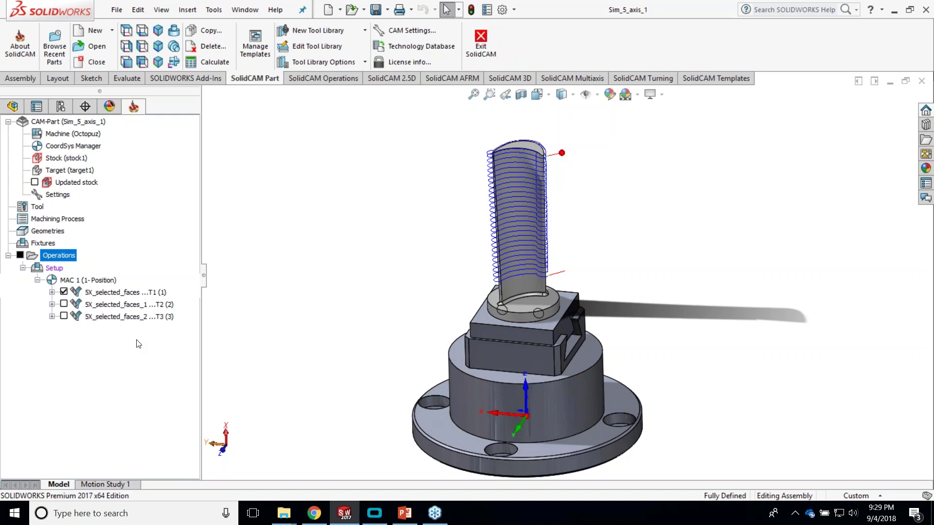
Step: Export all data of the CAM operations to OCTOPUZ
right_click(66, 260)
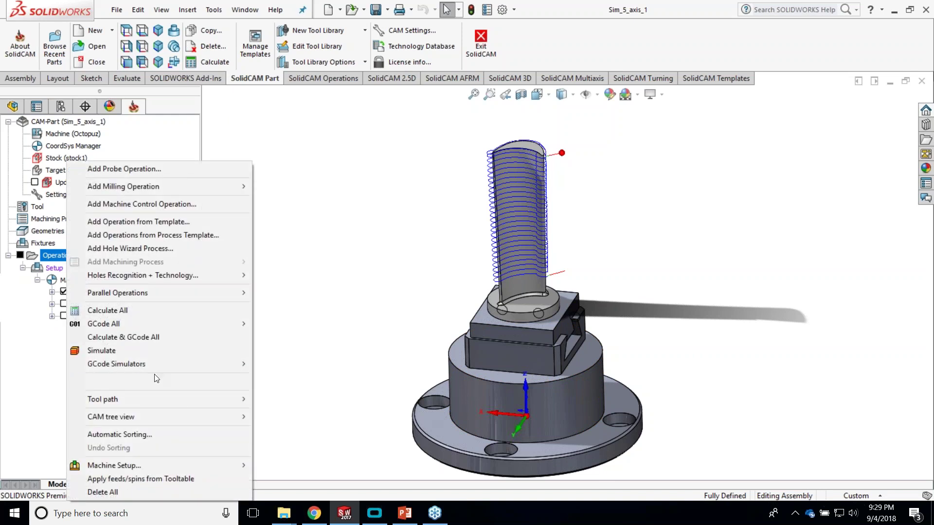
mouse_move(159, 365)
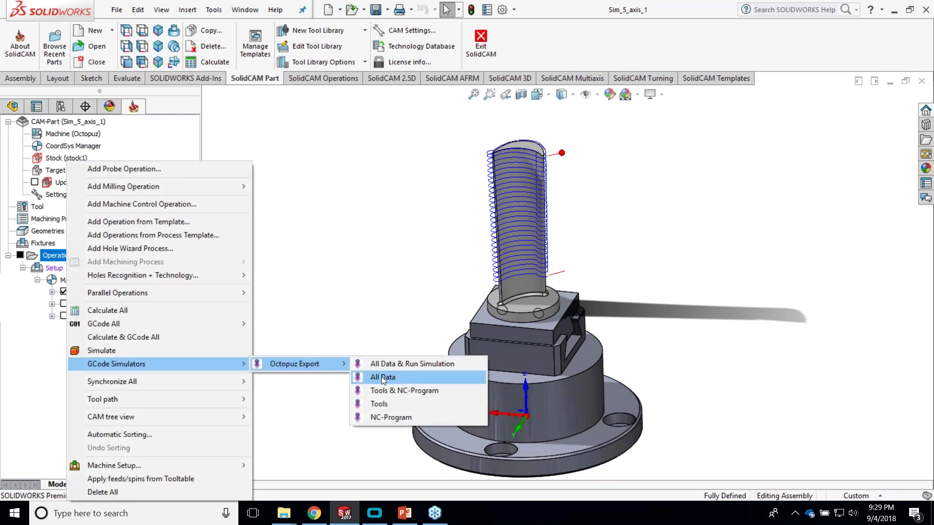
click(382, 377)
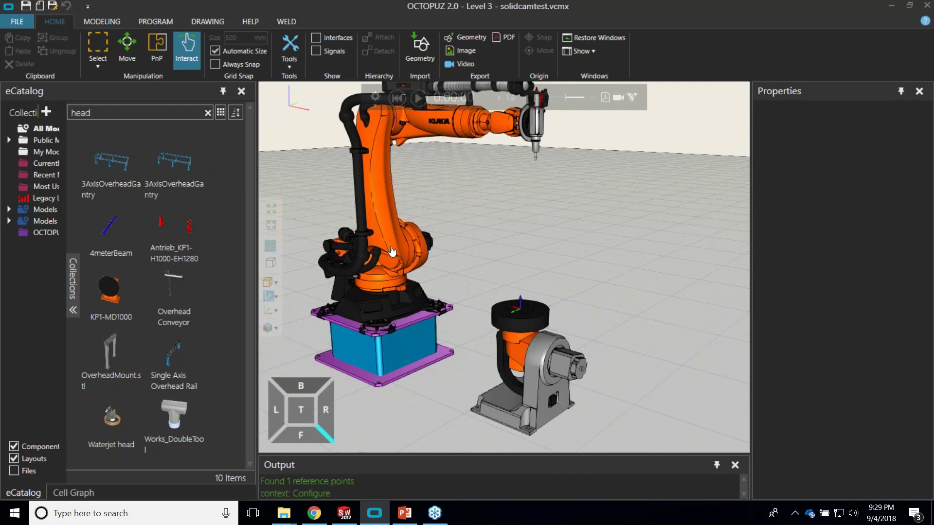
Step: Switch to OCTOPUZ and import both 5x_parallel_cuts toolpaths with their tools into the KR 120 R2700 extra HA robot's program
click(392, 251)
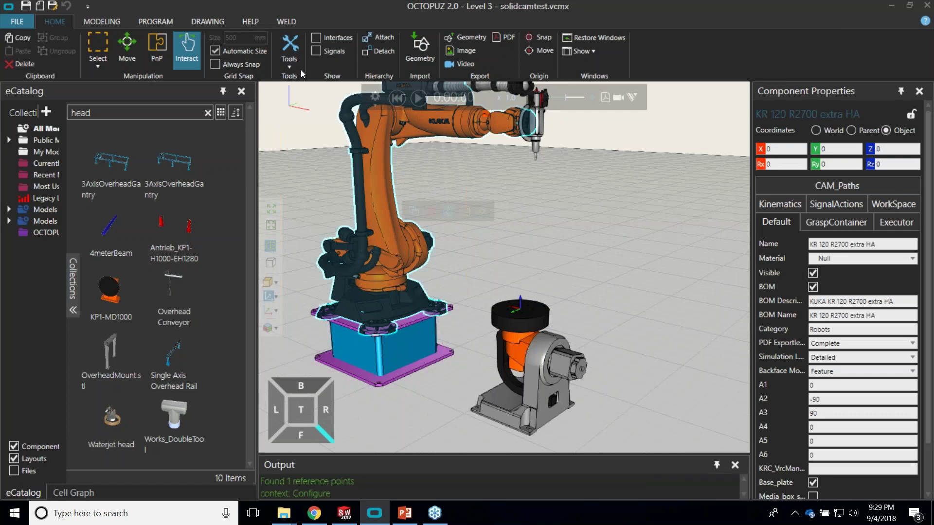
click(159, 21)
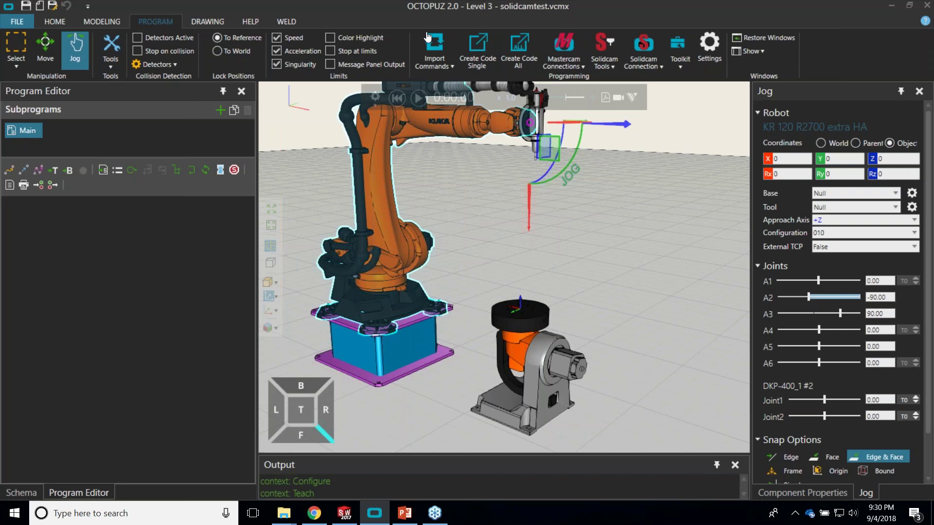
click(453, 71)
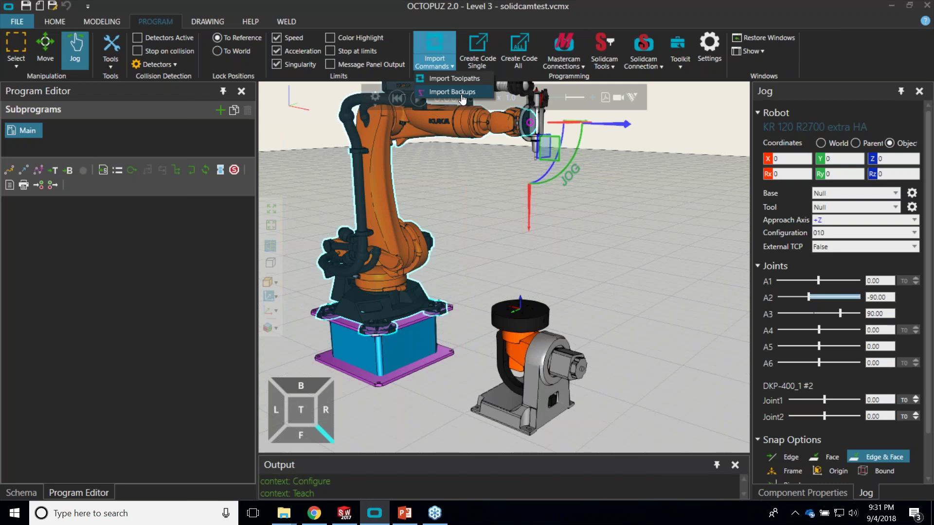
click(442, 83)
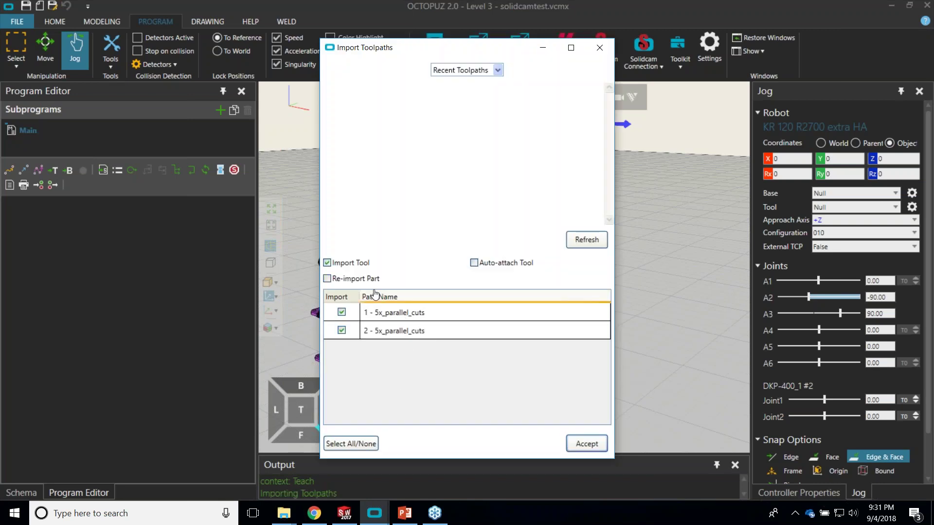
click(587, 443)
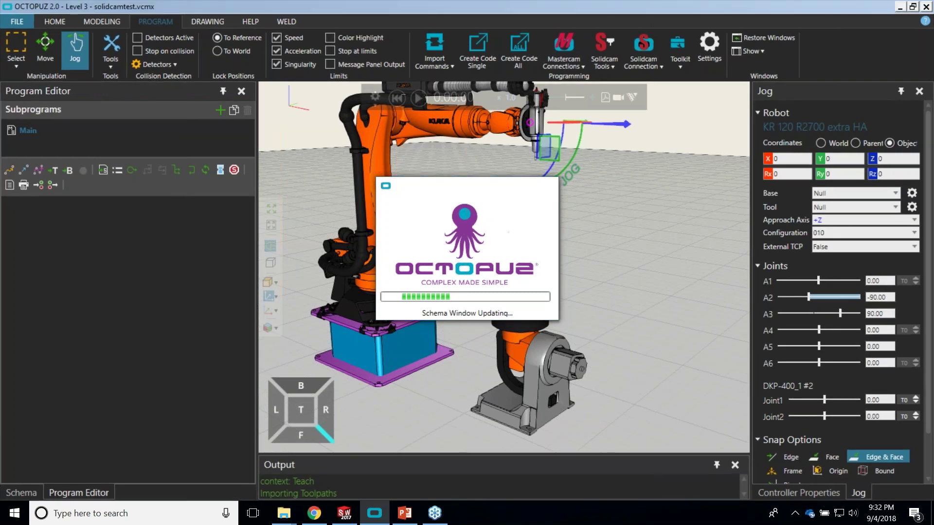
Step: Reset the simulation and attach the imported part to the positioner's rotary table
scroll(516, 308, up, 5)
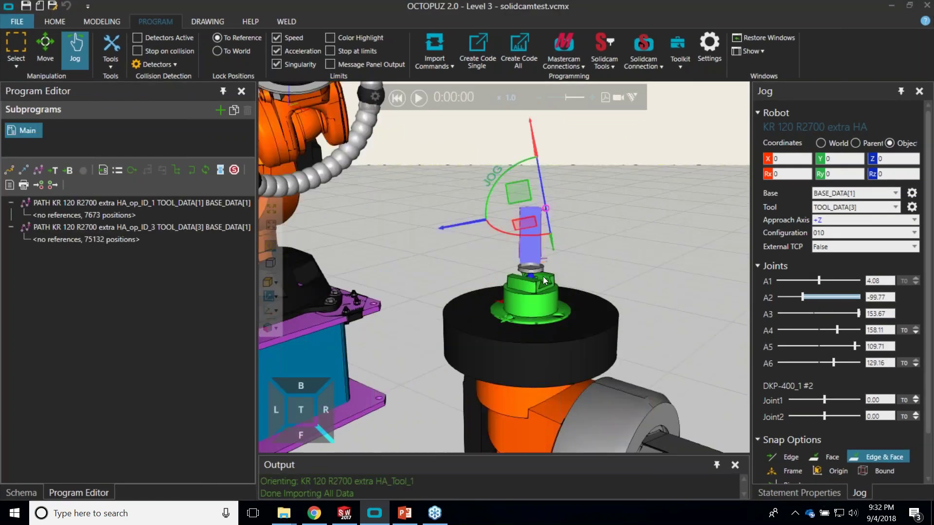
click(401, 98)
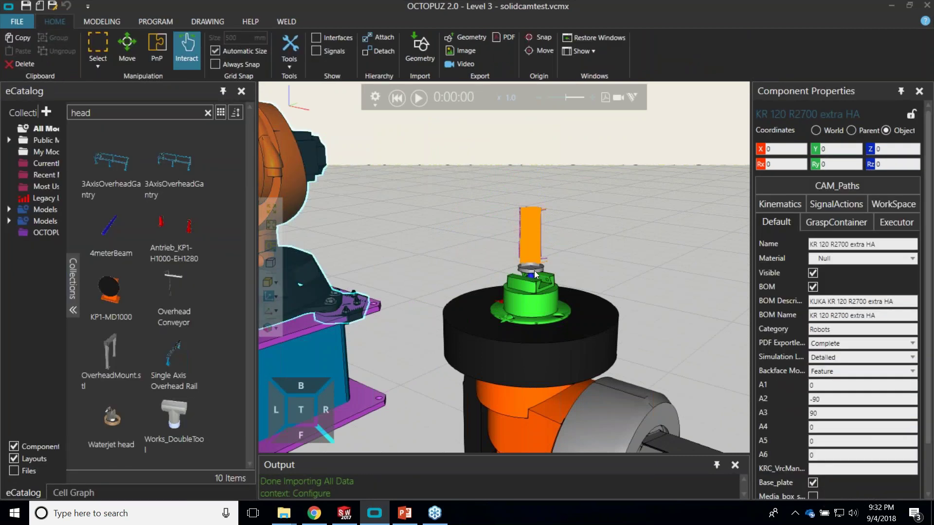
click(535, 275)
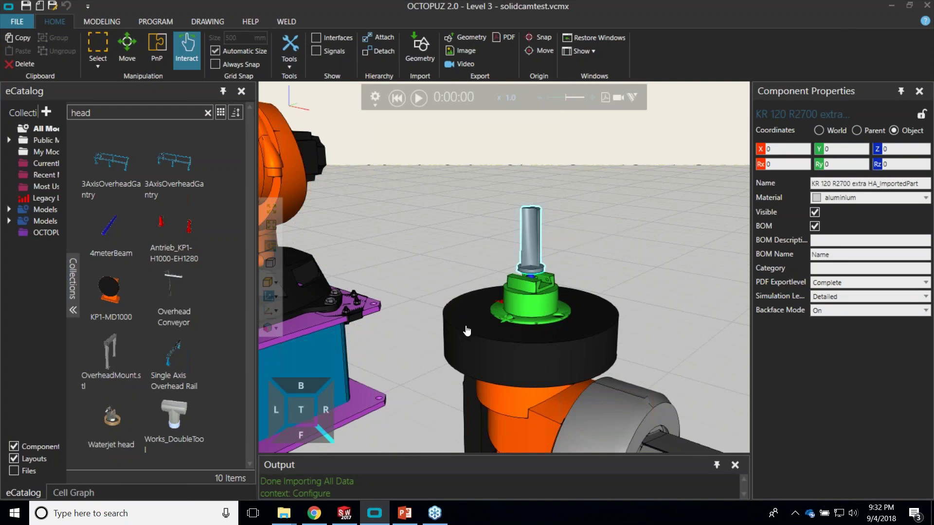
click(389, 42)
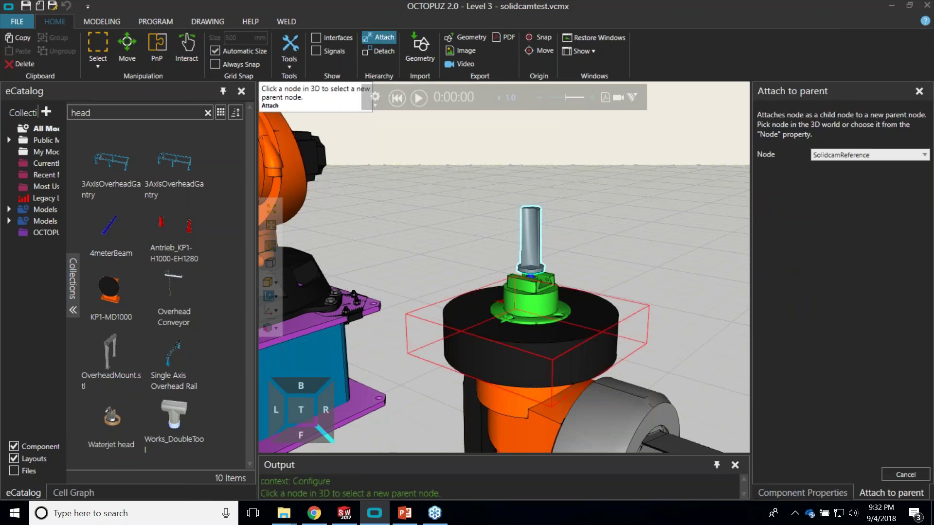
click(506, 347)
Step: Attach the green imported fixture to the positioner's rotary table, test-rotate the table with both pieces on it, and reset the simulation
click(530, 304)
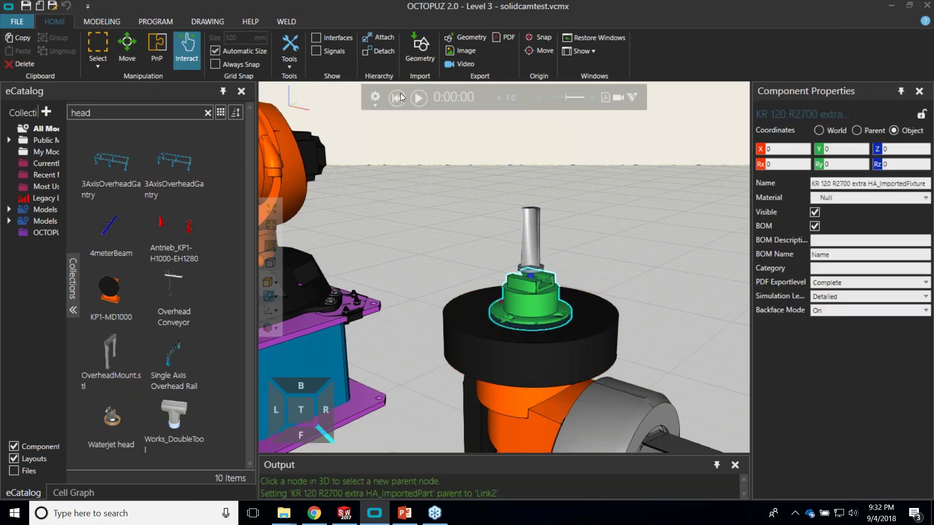
click(381, 42)
click(500, 340)
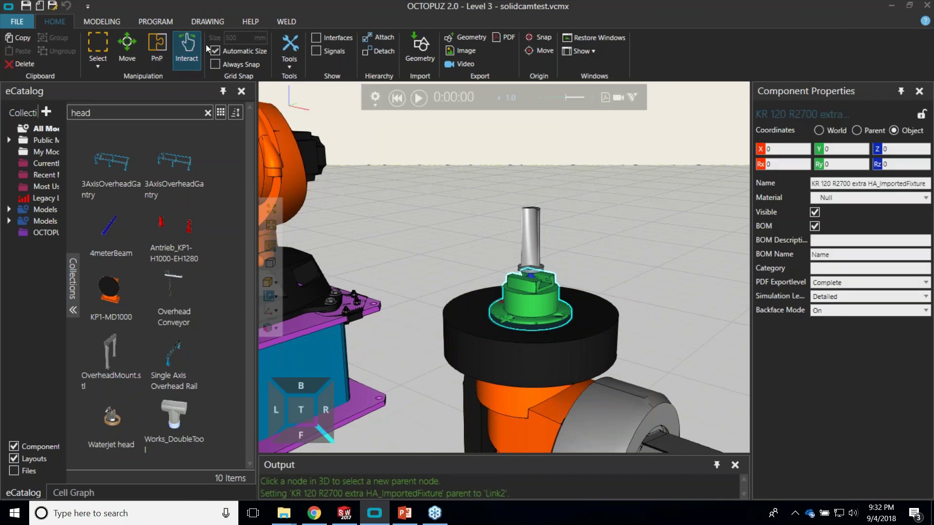
drag(460, 322, 460, 321)
click(394, 98)
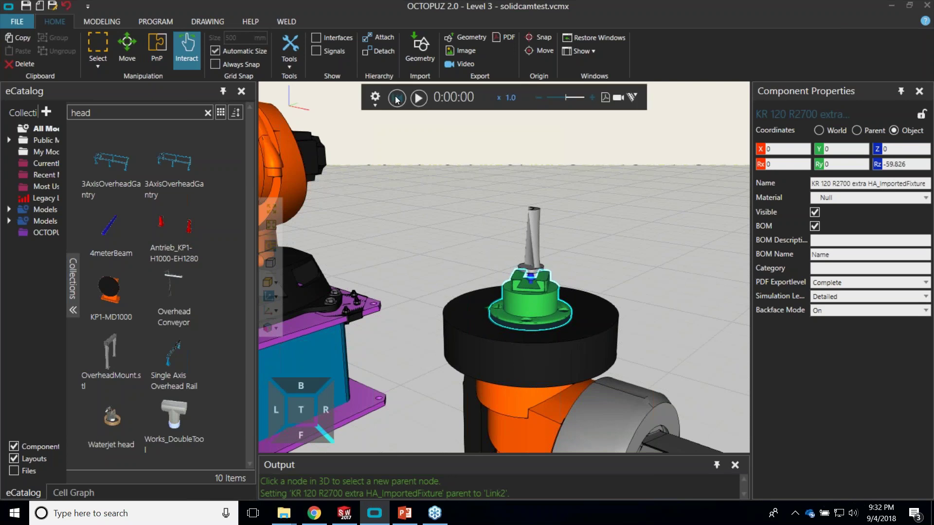
Step: Simulate the robot's imported program, watch the tool approach the part on the positioner, and reset the simulation
scroll(565, 249, down, 4)
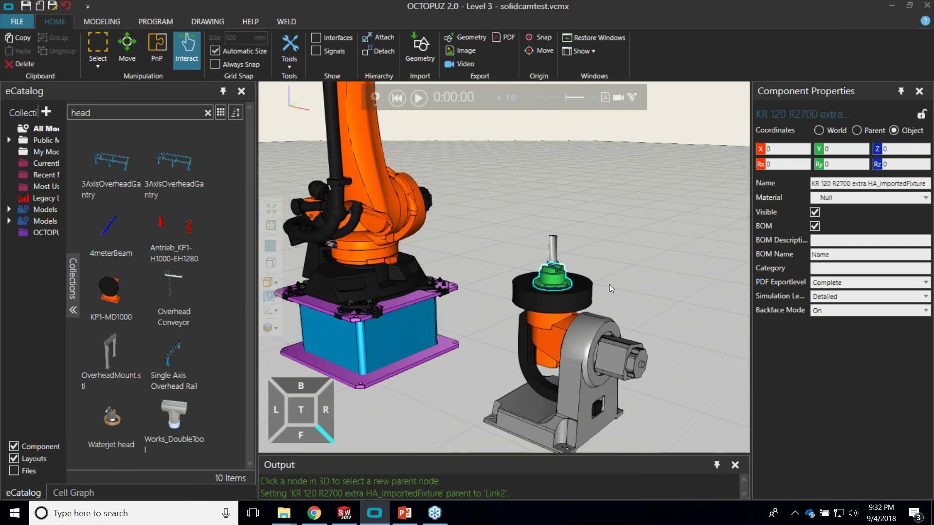
middle_drag(625, 248, 588, 373)
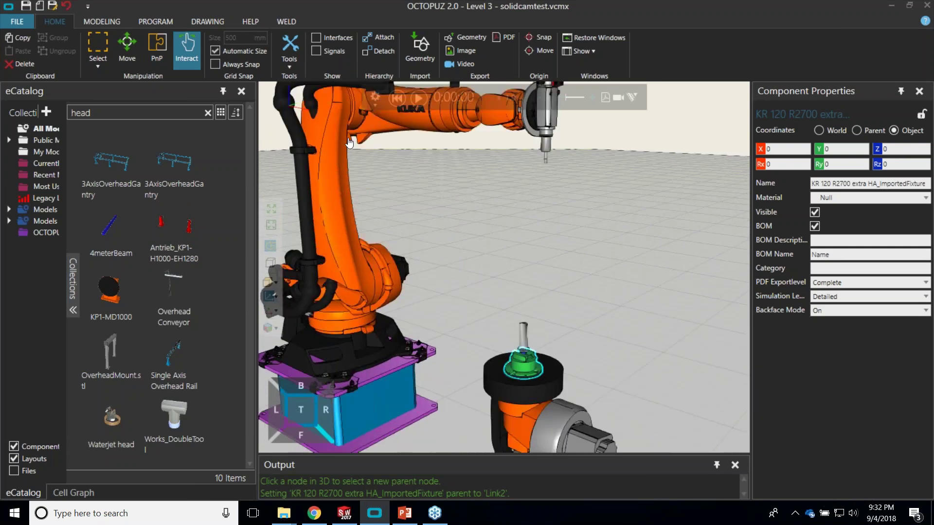
click(165, 20)
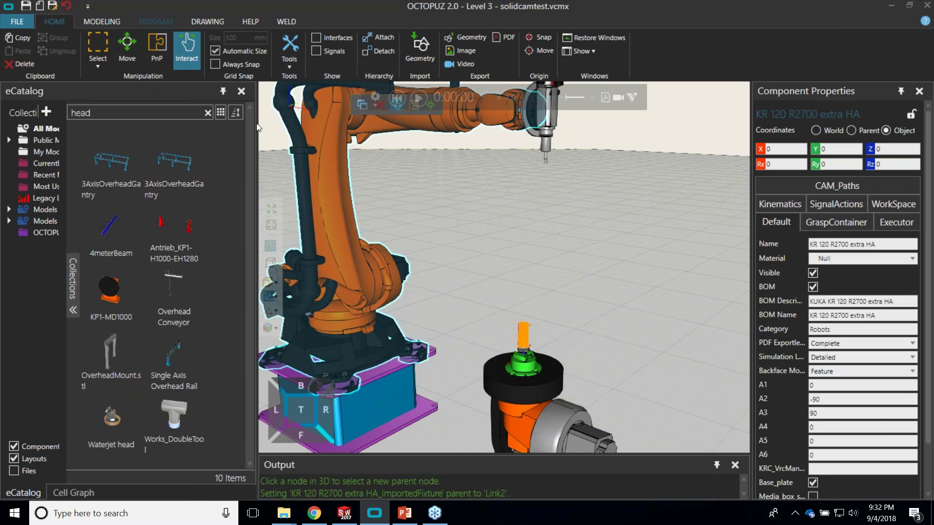
click(144, 22)
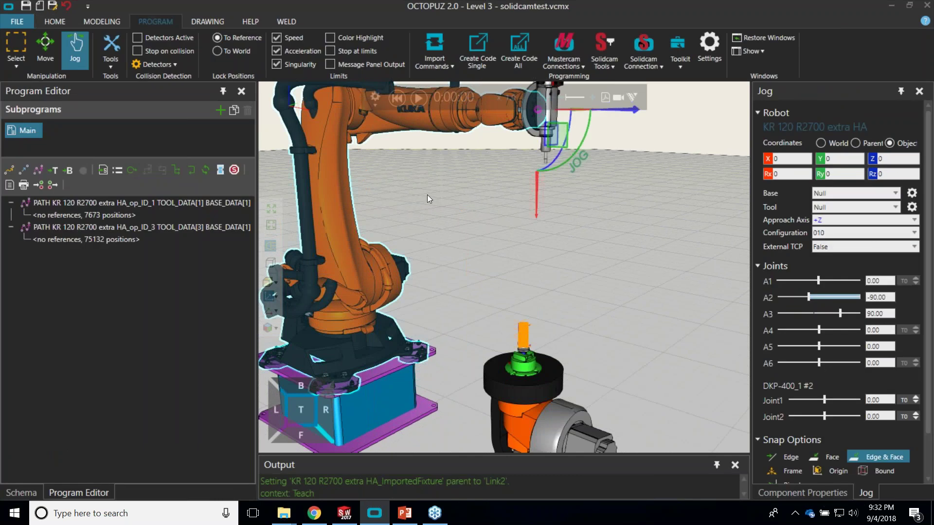
click(419, 99)
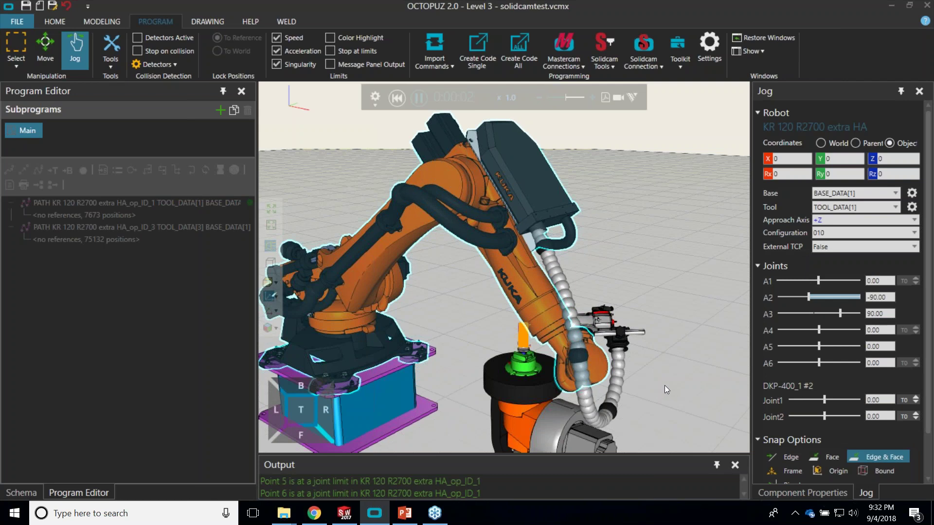
right_drag(665, 385, 549, 418)
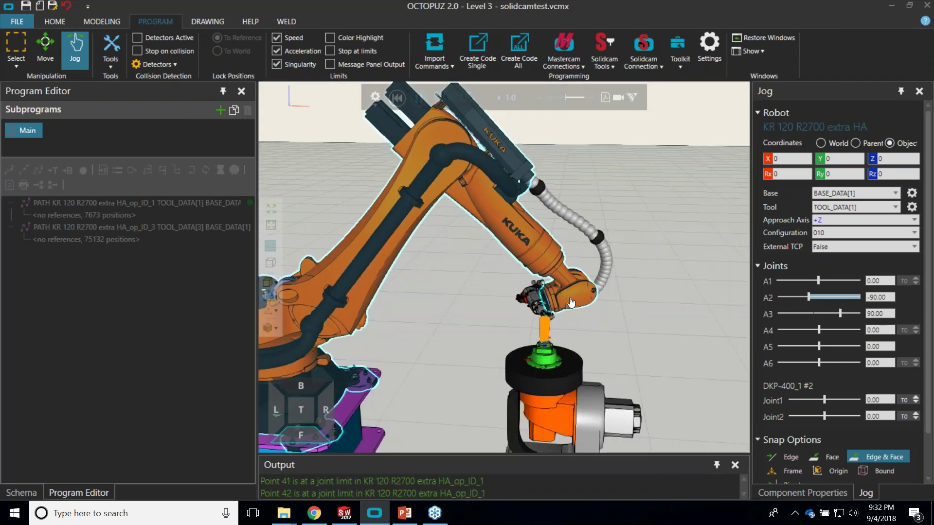
click(418, 98)
click(398, 101)
Step: Select the op_ID_1 path statement and check the robot's joint values in its pose, especially axis A5
click(196, 203)
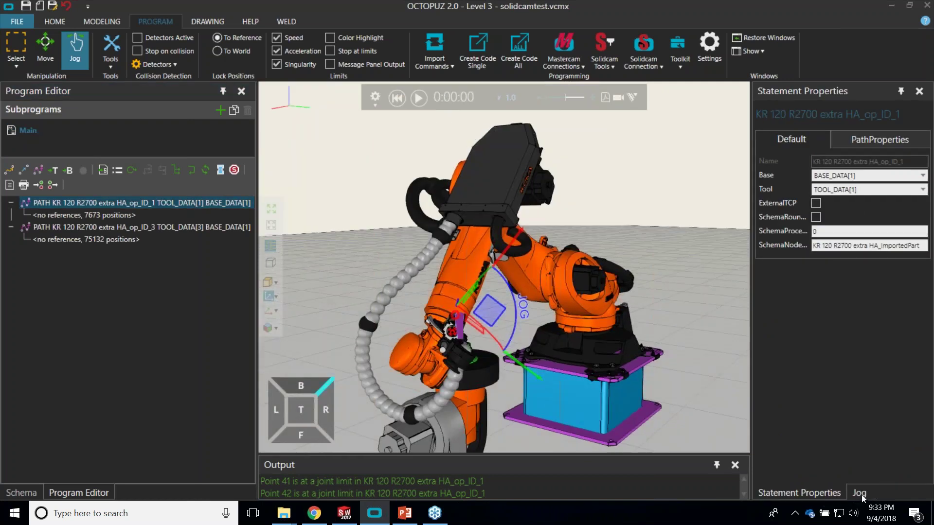
click(860, 493)
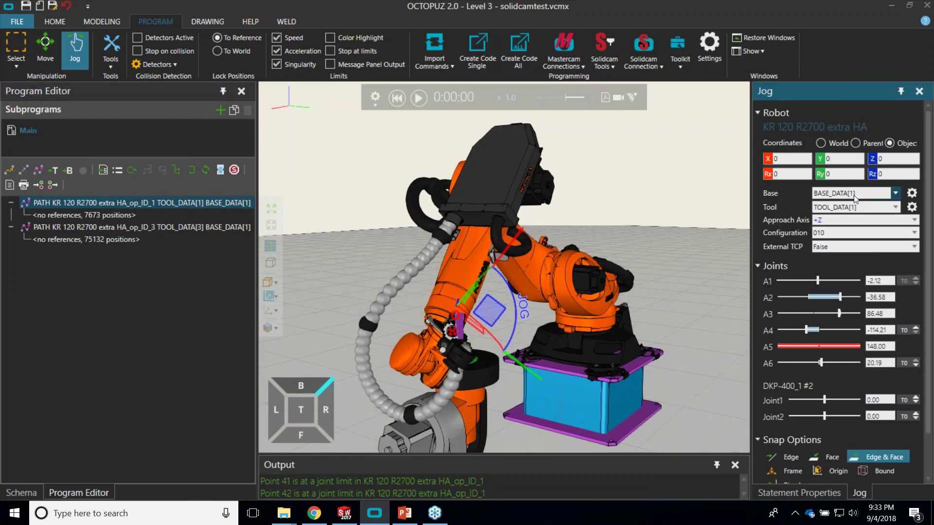
mouse_move(786, 346)
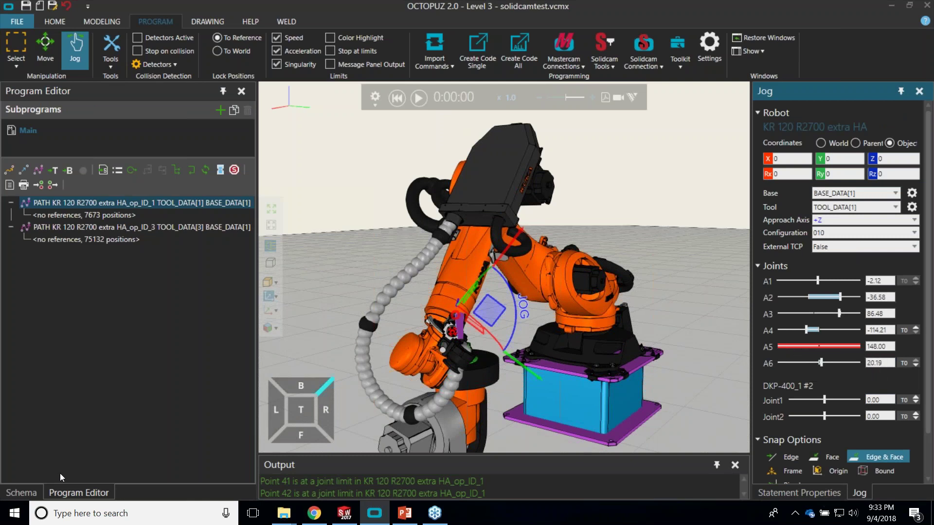
Step: Test-jog the tool about its axis, open the path's external-axis rotary settings, and use the With Tooltip Direction solution method
click(21, 493)
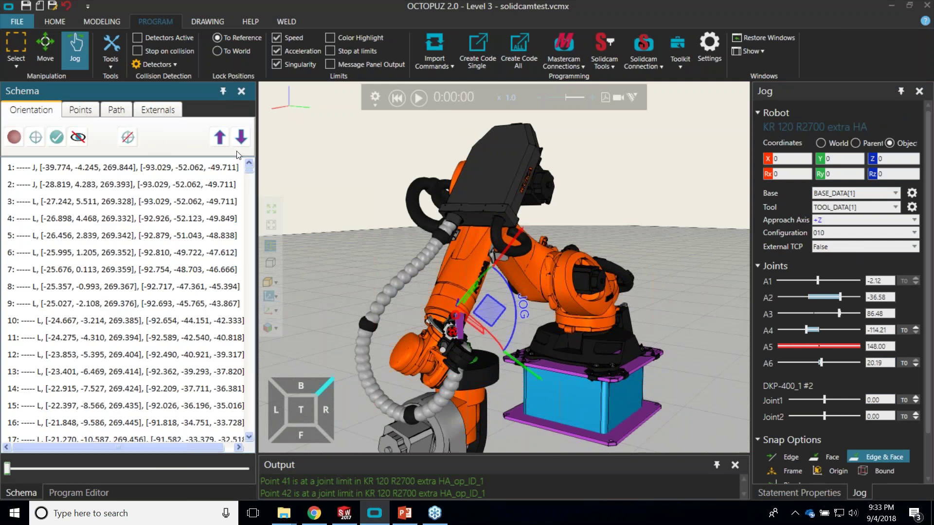
click(158, 109)
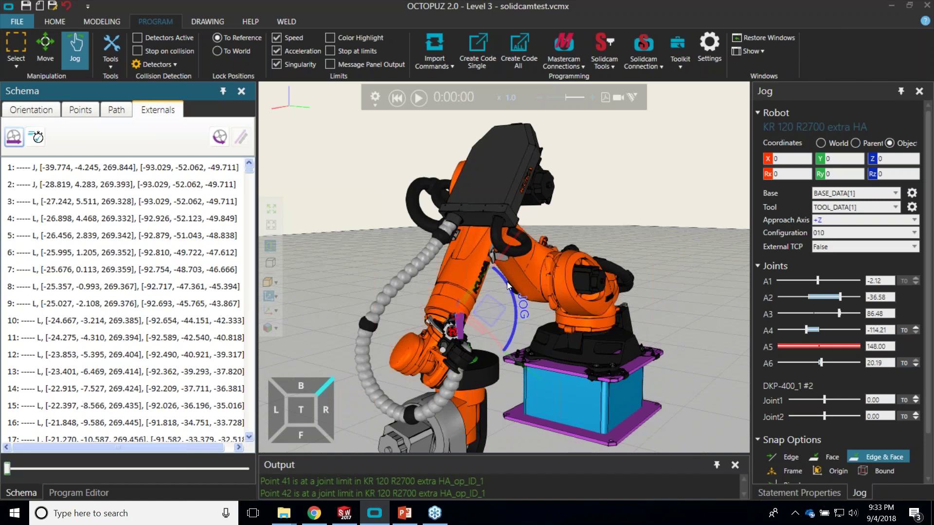
drag(508, 286, 424, 406)
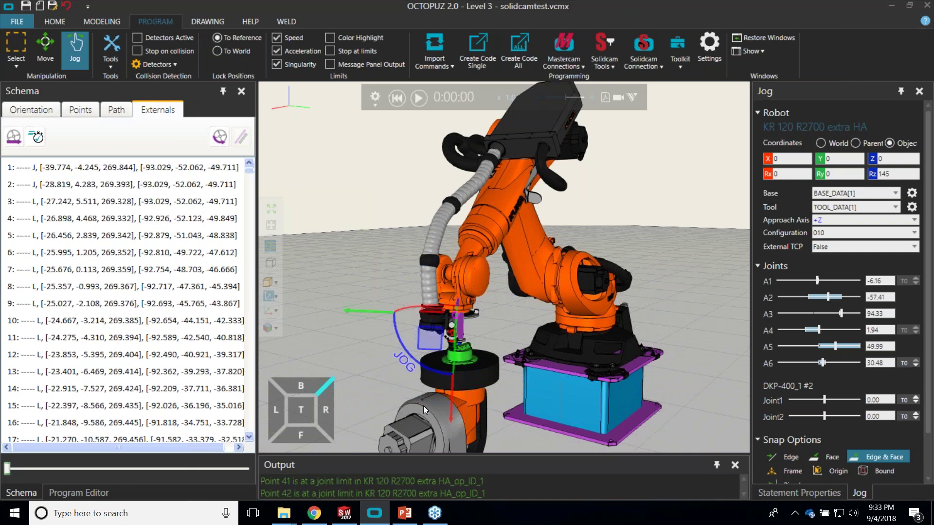
click(220, 138)
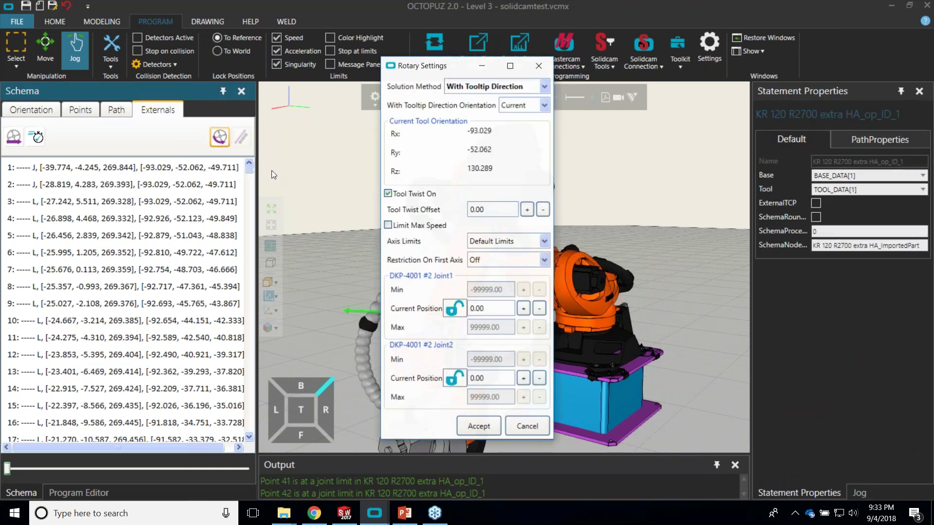
drag(421, 66, 147, 81)
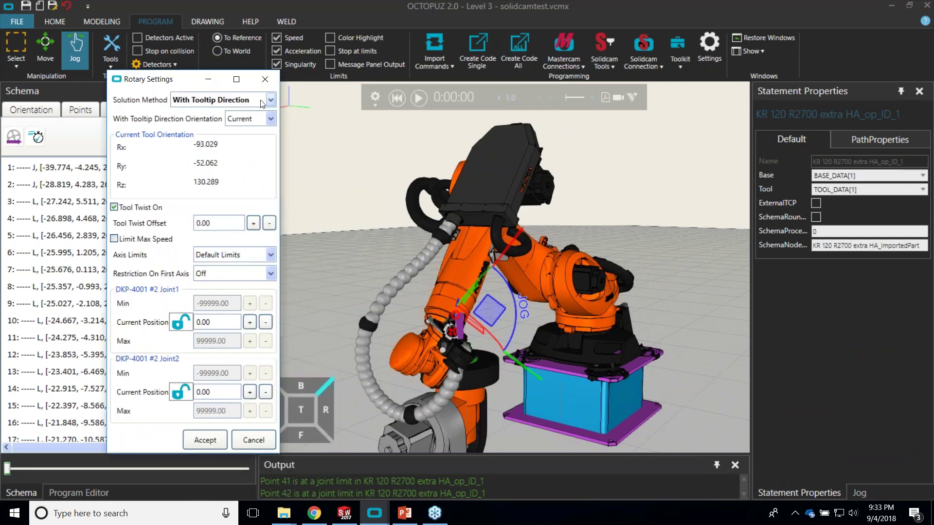
click(262, 102)
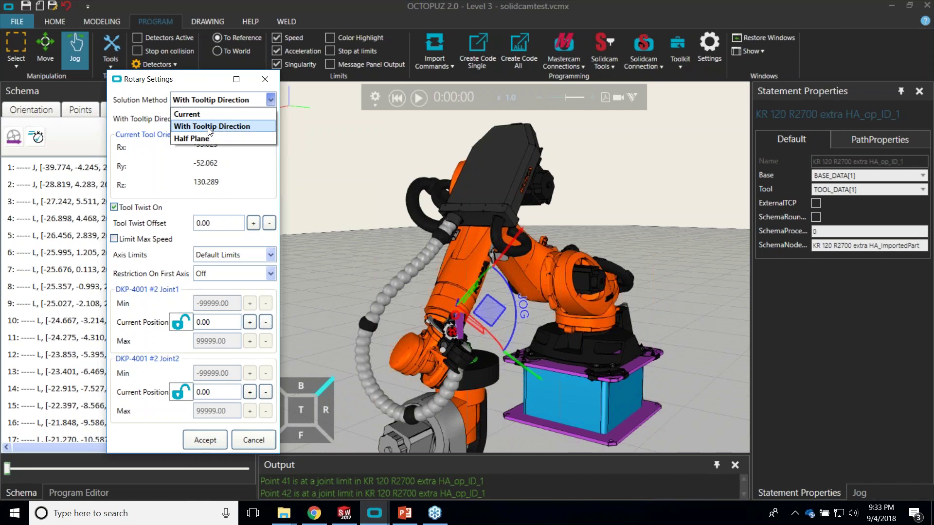
click(209, 127)
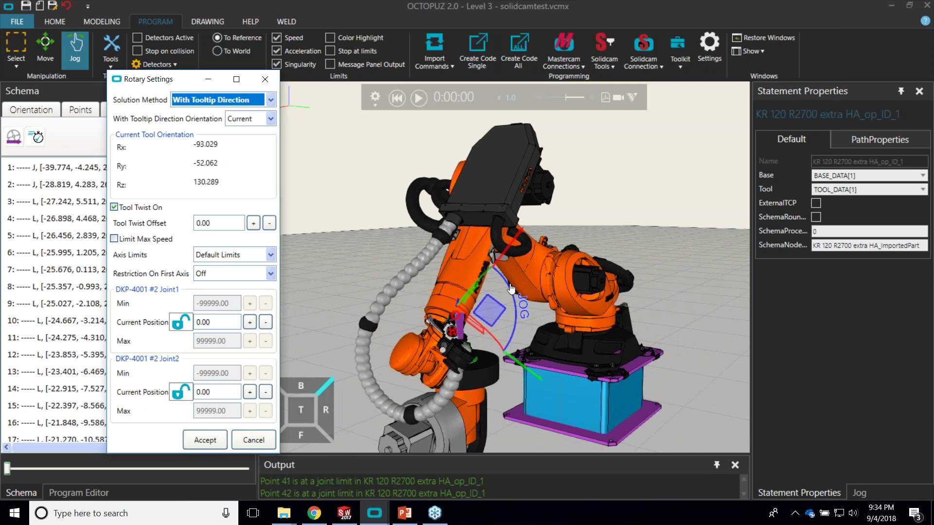
Step: Rotate the tool about its axis to a pose clear of the A5 joint limit and accept the rotary settings
click(519, 306)
drag(519, 305, 421, 408)
click(207, 438)
click(207, 439)
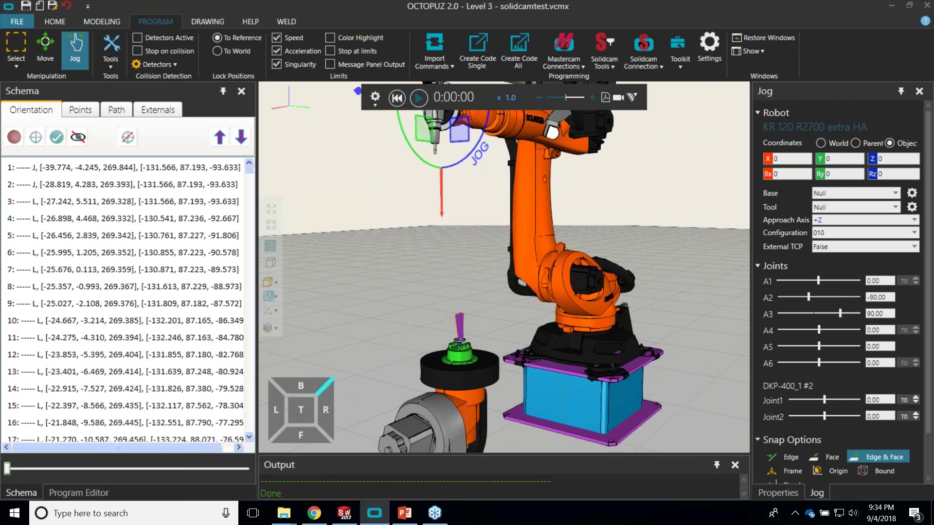
Step: Play the robot program with the new rotary solution and examine the tool, part and positioner motion up close
click(404, 97)
scroll(540, 406, up, 3)
scroll(503, 399, up, 3)
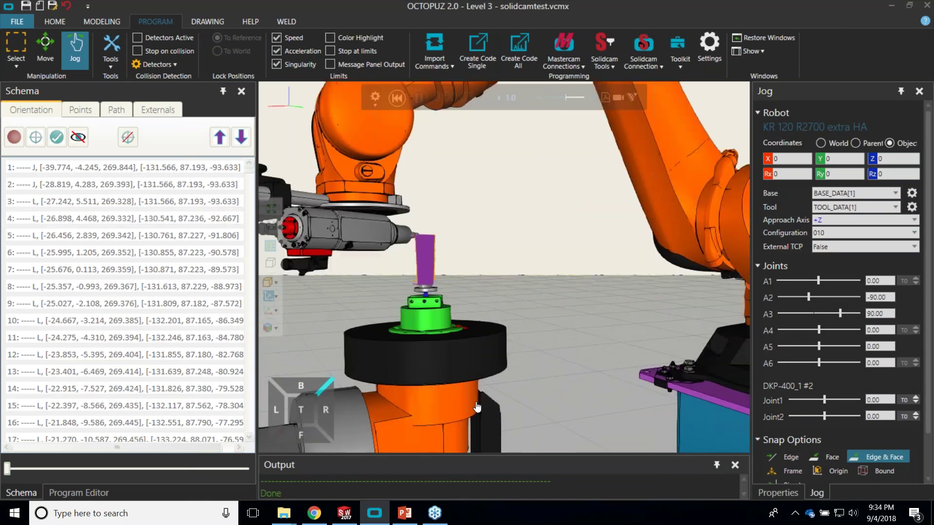
scroll(496, 387, up, 2)
middle_drag(496, 387, 574, 369)
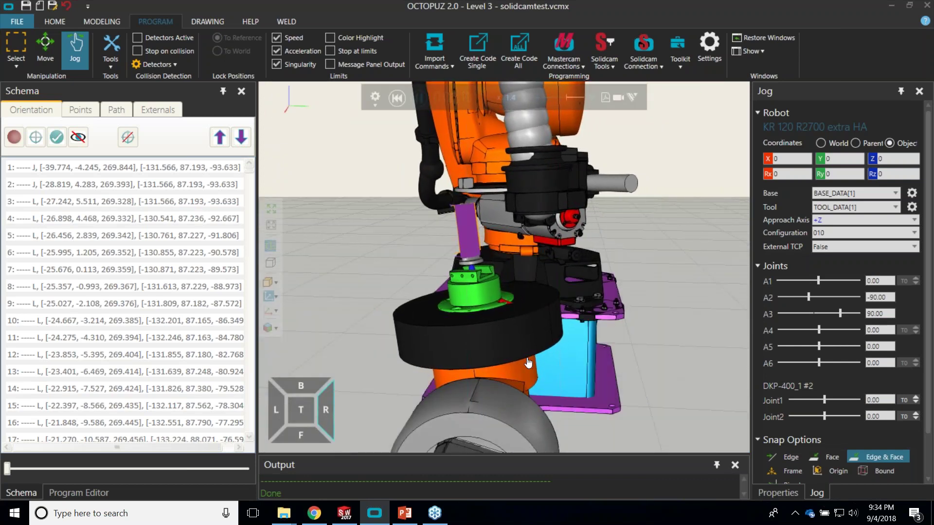
right_drag(521, 360, 543, 372)
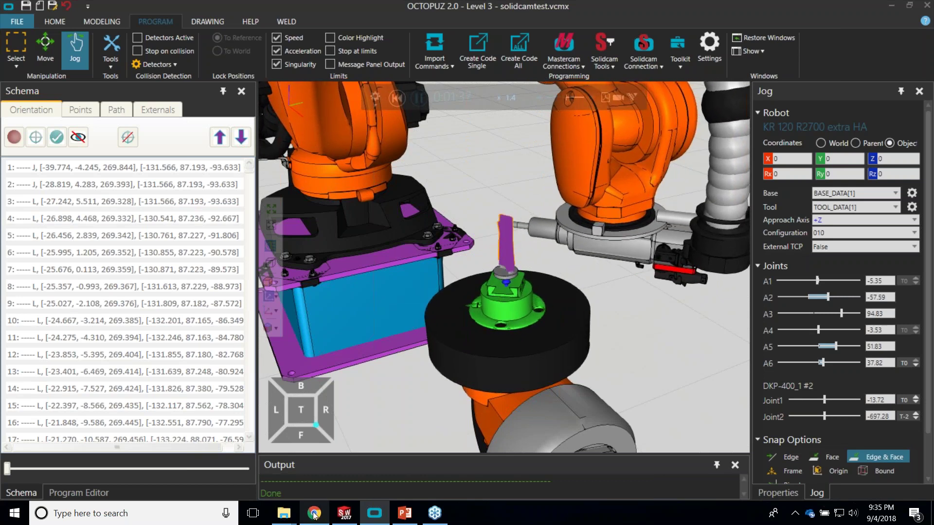
Step: Switch to Chrome, examine the OCTOPUZ Academy tutorial categories on the support site, and return to the robot cell
click(370, 516)
click(565, 124)
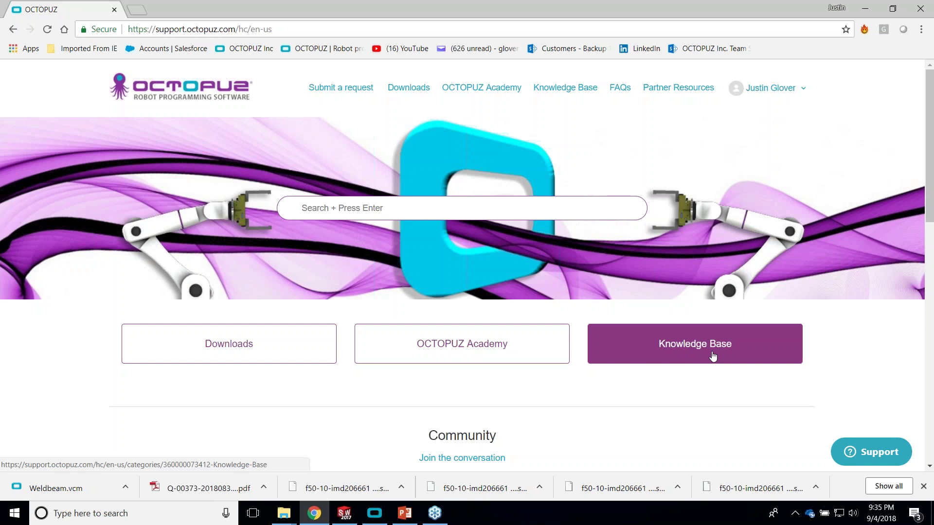
click(518, 348)
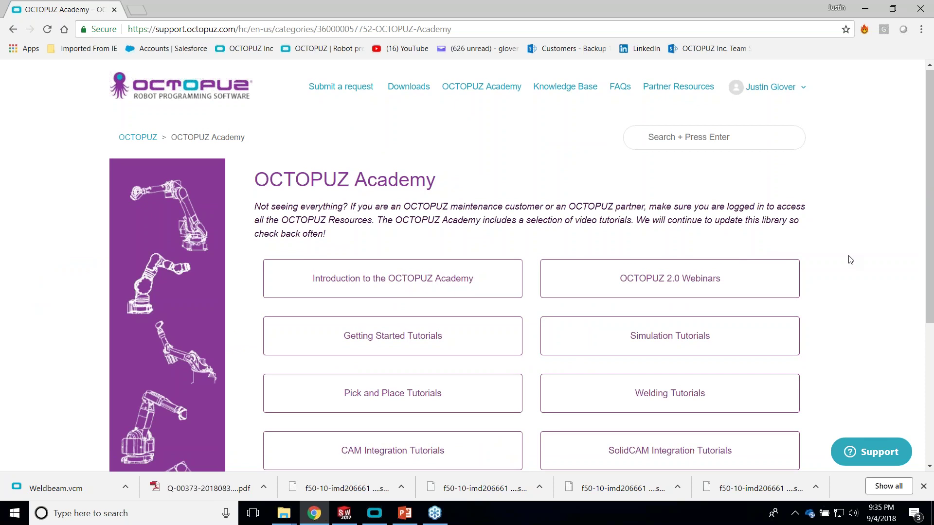
scroll(850, 260, down, 3)
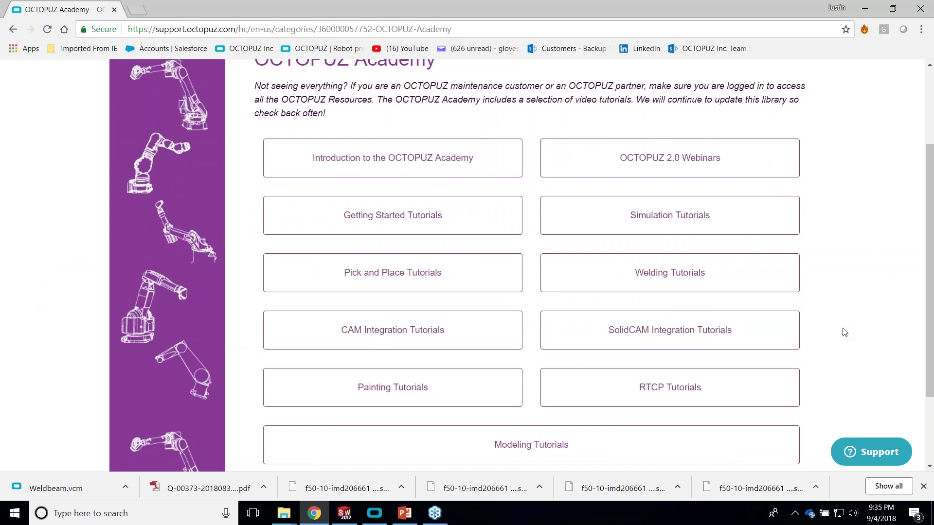
click(868, 8)
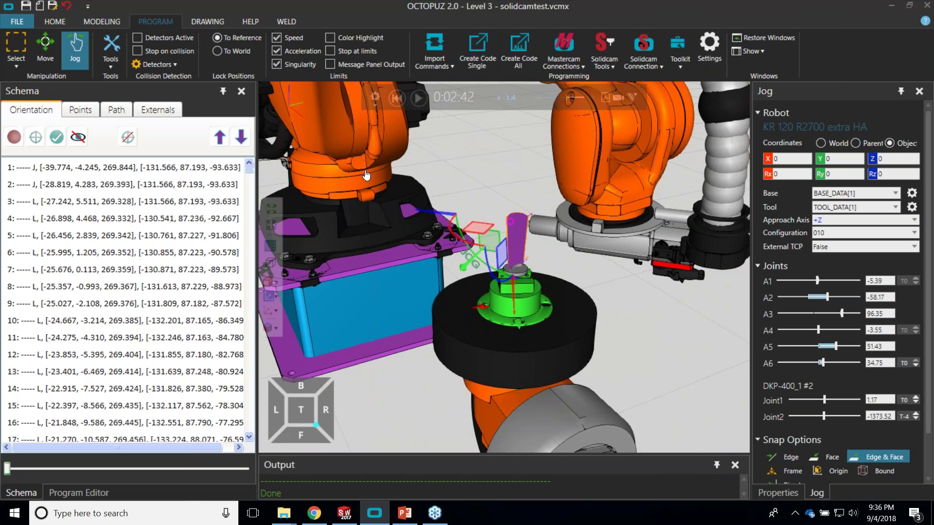
Step: Activate the collision detectors with stop on collision, and create a new collision detector with its properties open
scroll(442, 193, down, 4)
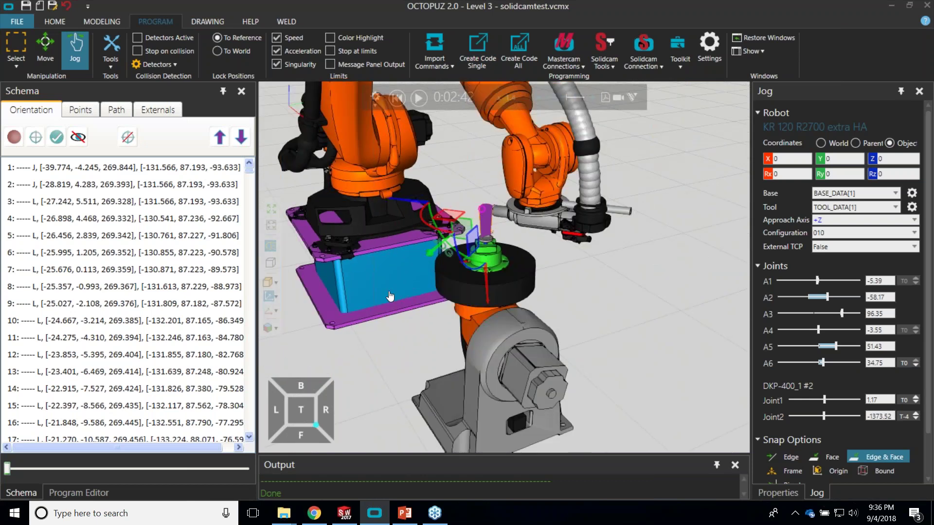
middle_drag(407, 320, 445, 367)
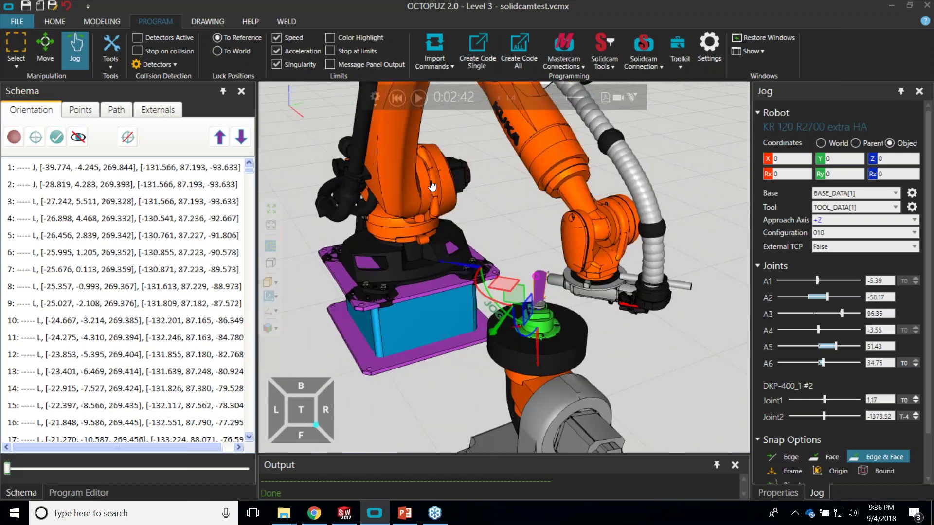
click(168, 42)
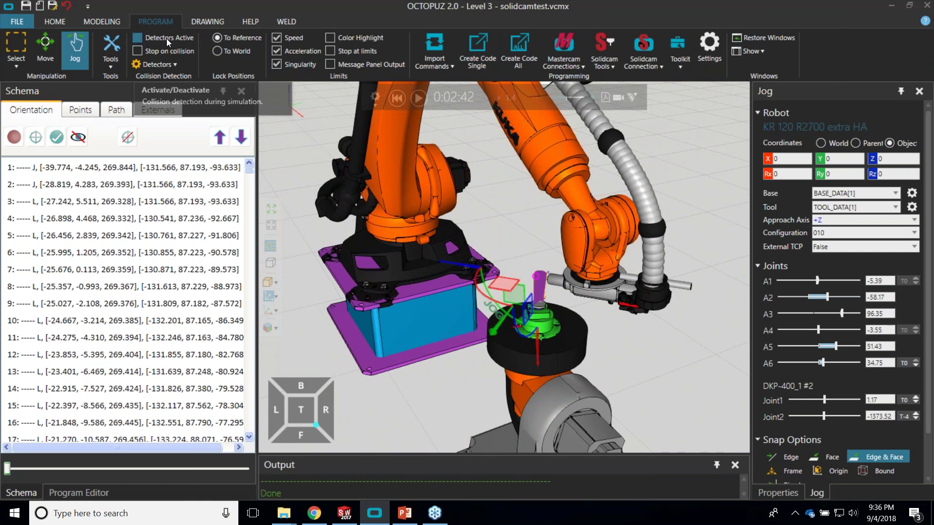
click(166, 52)
click(176, 66)
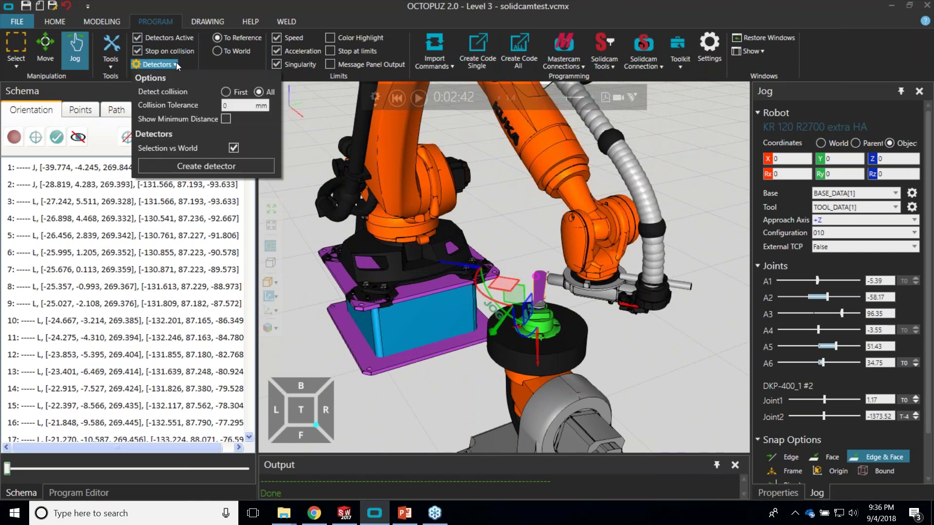
click(225, 168)
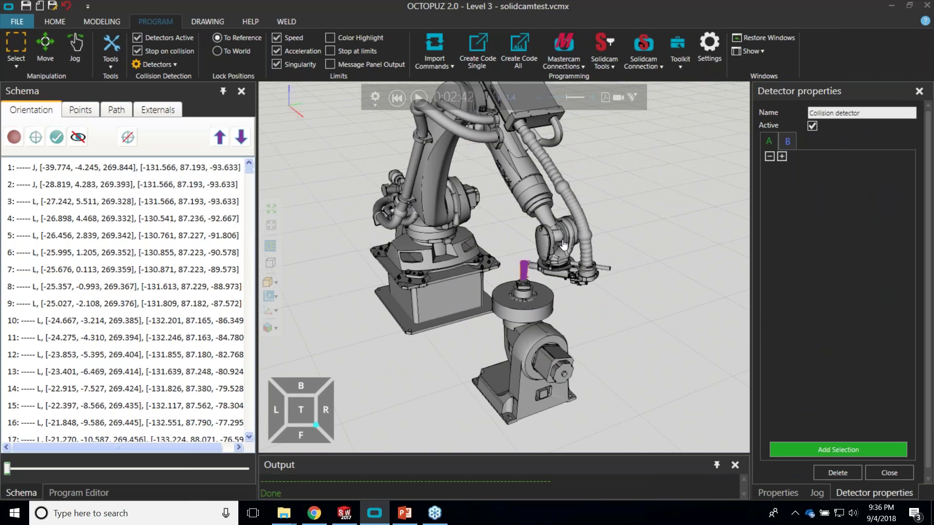
click(164, 65)
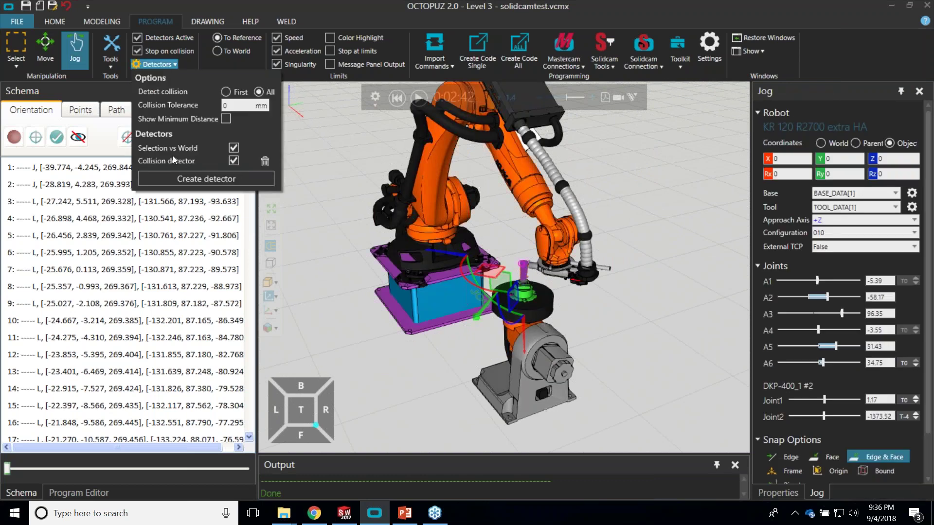
click(171, 164)
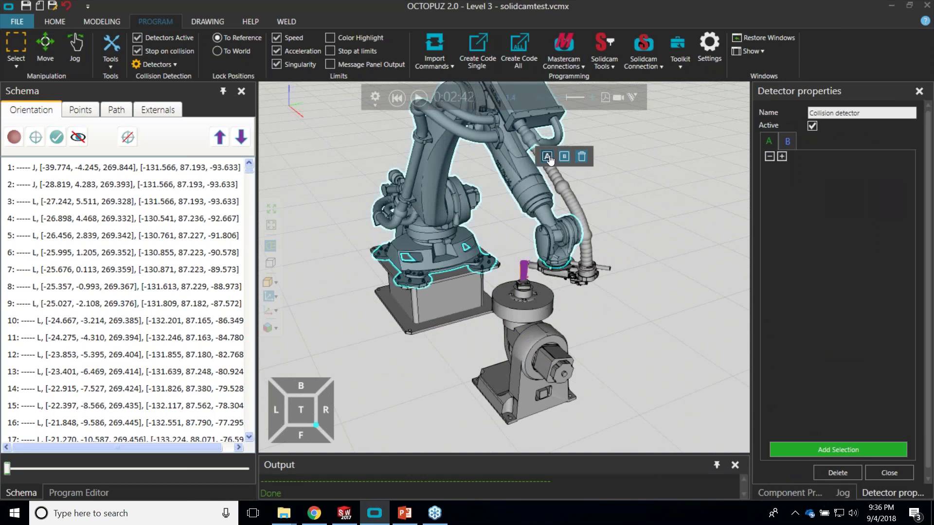
Step: Add the KR 120 R2700 extra HA robot, the Colombo_HSK25E spindle and Tool_1 to the collision detector's group A
click(526, 194)
scroll(541, 289, up, 5)
mouse_move(557, 249)
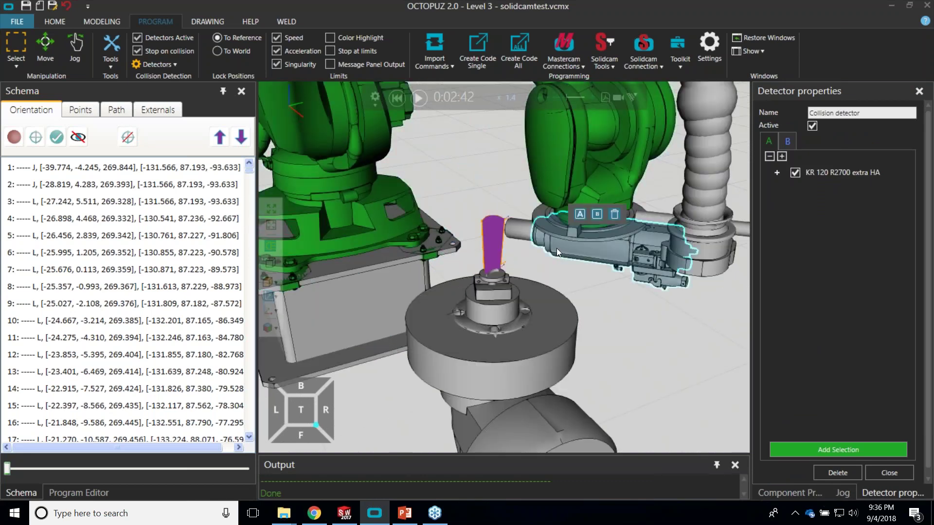
click(579, 216)
mouse_move(524, 226)
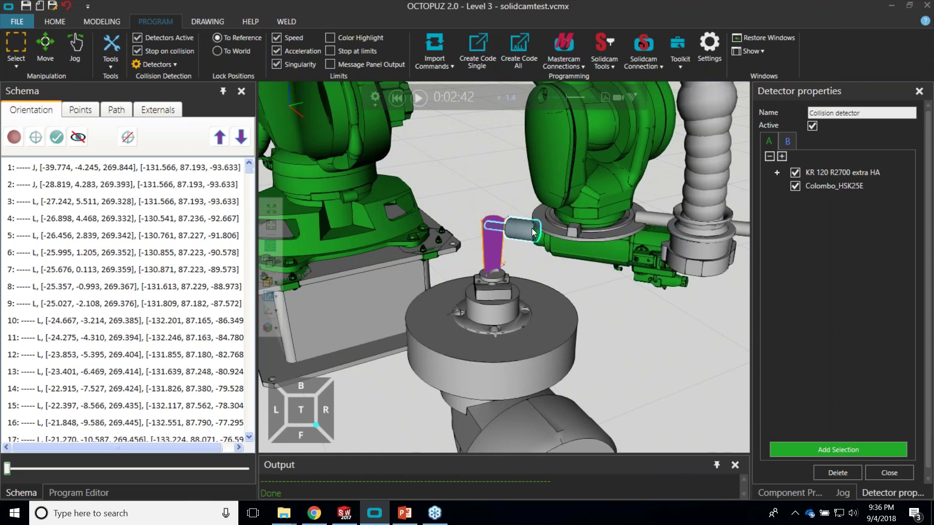
click(548, 197)
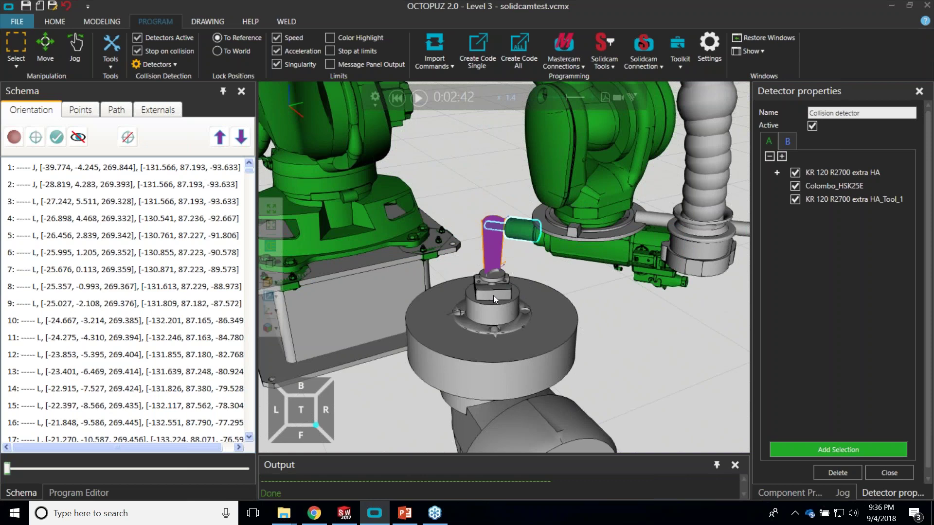
Step: Add the part and its fixture to the collision detector's group B, and deactivate the Selection vs World detector
click(495, 278)
click(536, 242)
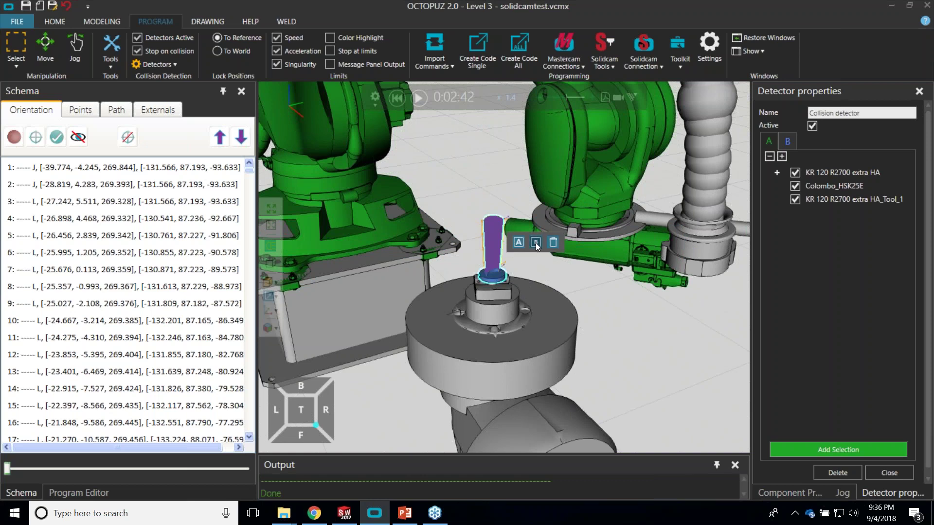
click(497, 302)
click(523, 273)
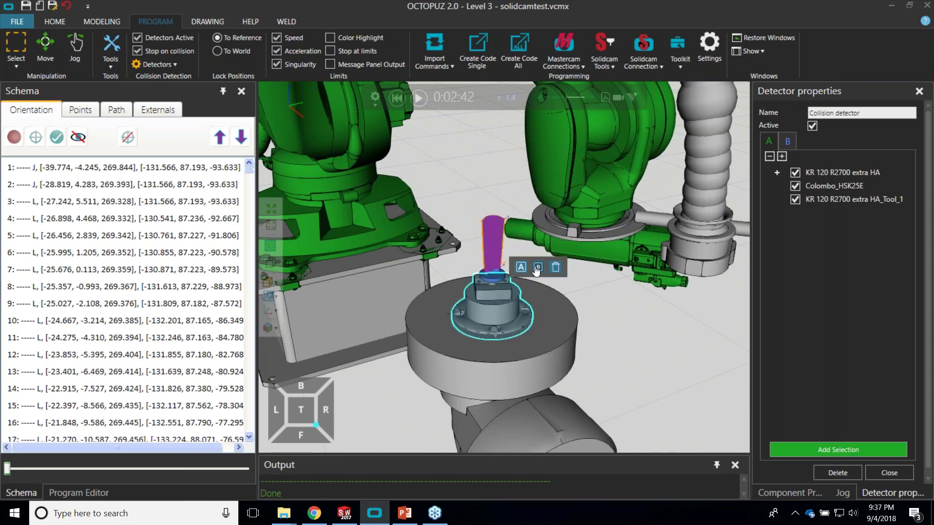
click(165, 69)
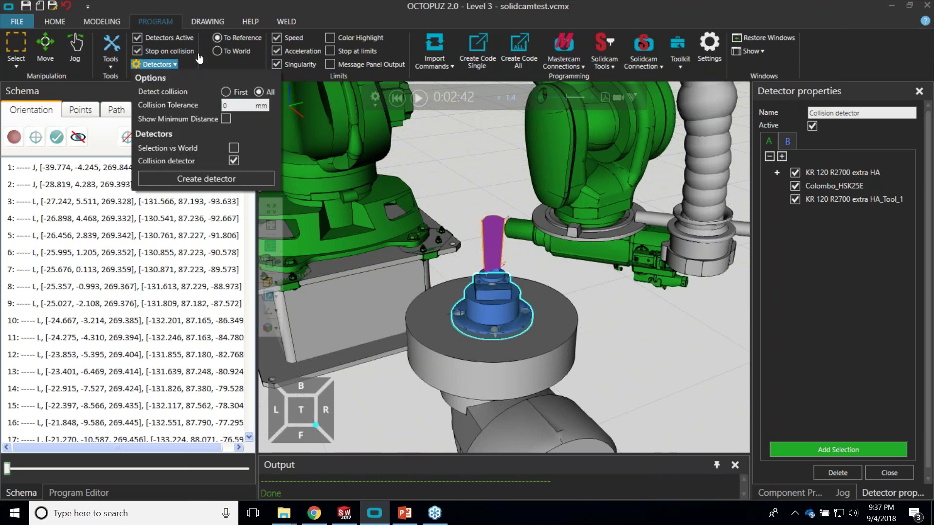
click(295, 21)
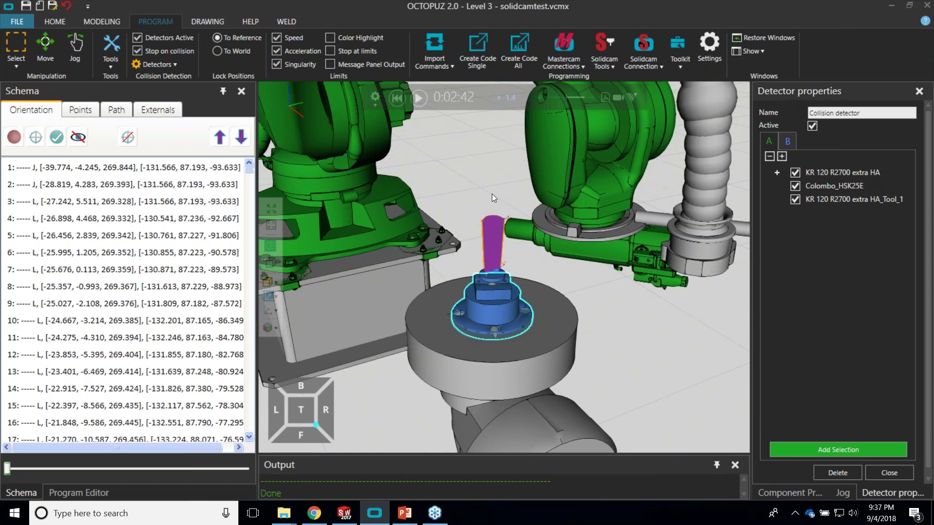
Step: Create the single robot's code as a Kuka KRC4 In-Line Form Program (*.srcdat) named Untitled in the SOLIDCAM folder
click(480, 40)
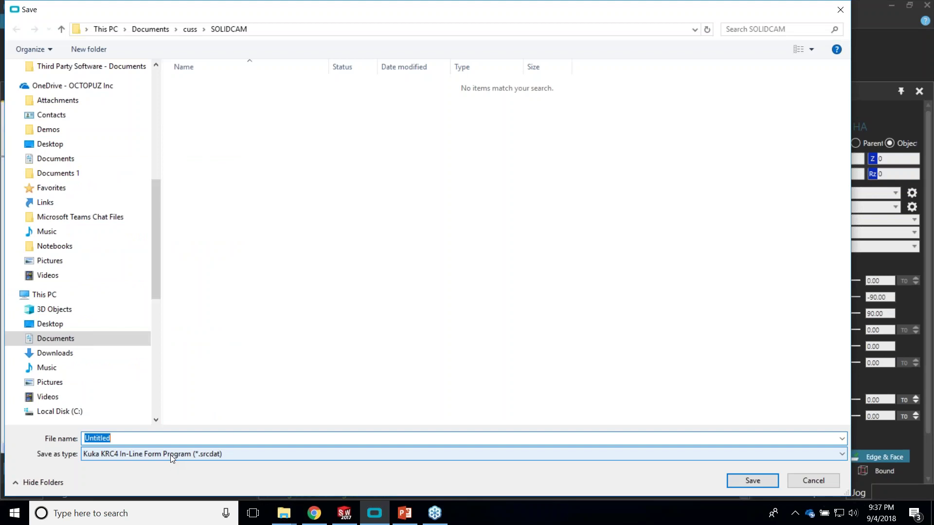
click(171, 454)
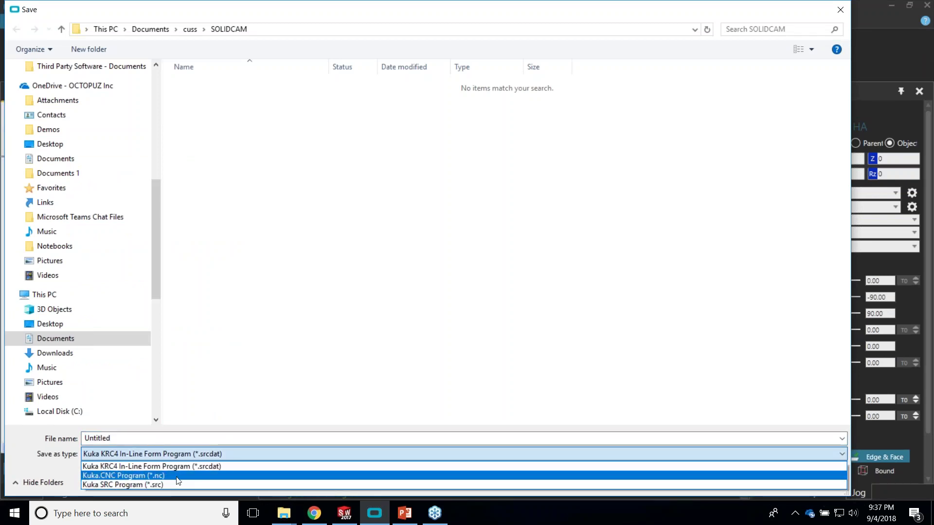
click(229, 469)
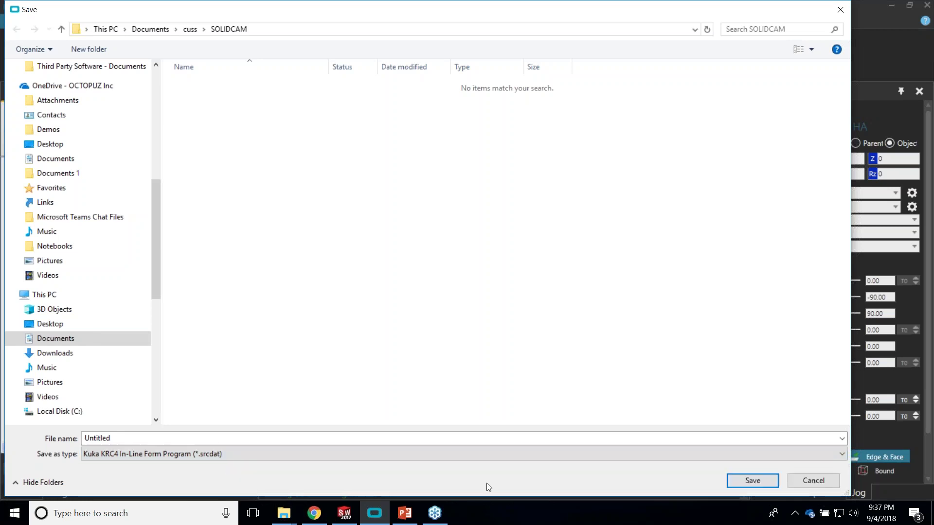
click(759, 480)
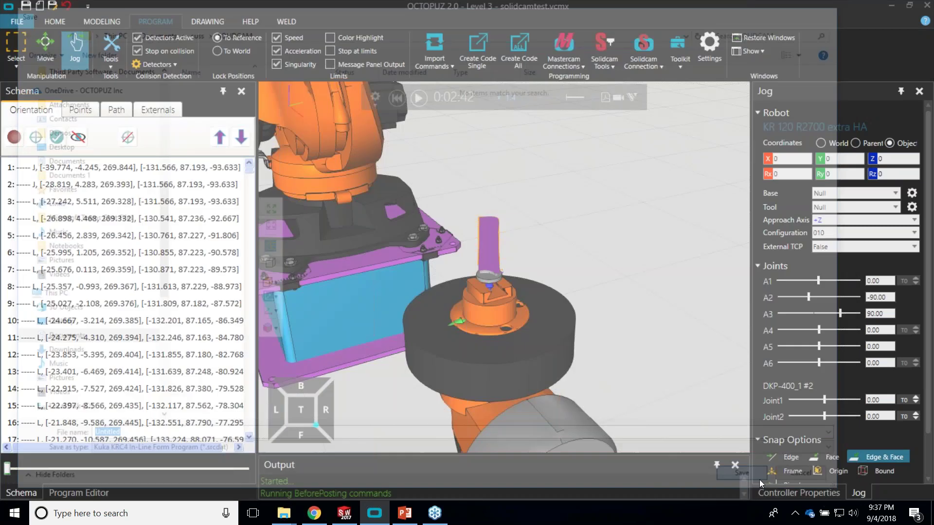
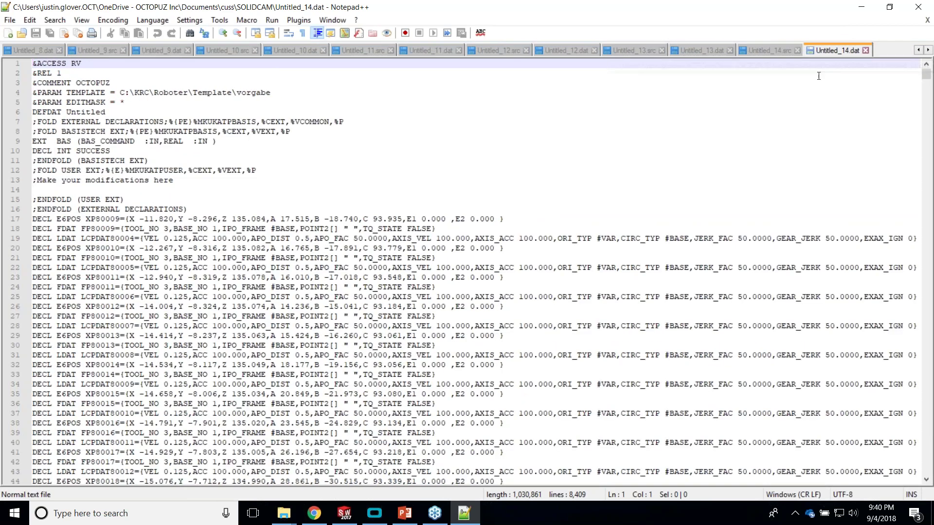
Step: Examine the point declarations in the generated Untitled_14.dat file in Notepad++
click(302, 229)
scroll(203, 278, down, 10)
scroll(203, 277, down, 16)
scroll(208, 294, down, 20)
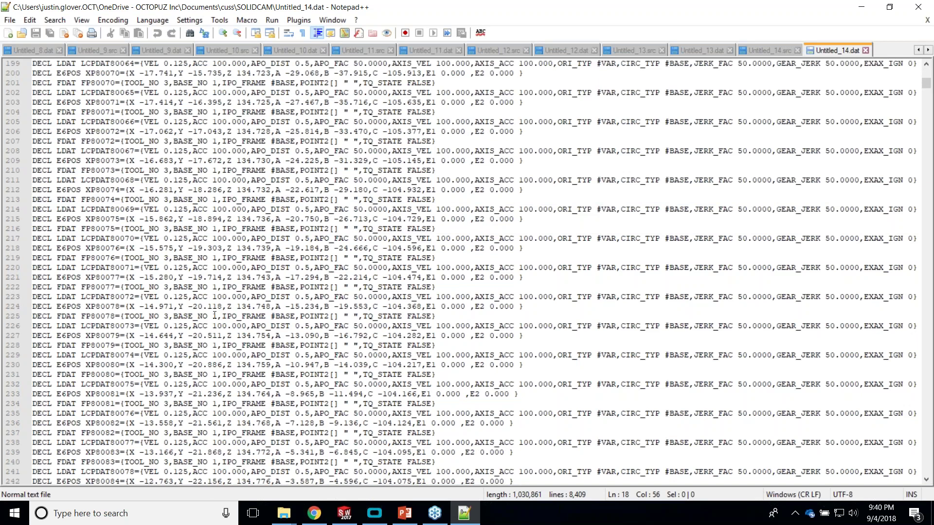
Step: Review further point declarations in Untitled_14.dat up to the file header, and return to the robot cell in OCTOPUZ
scroll(215, 315, down, 20)
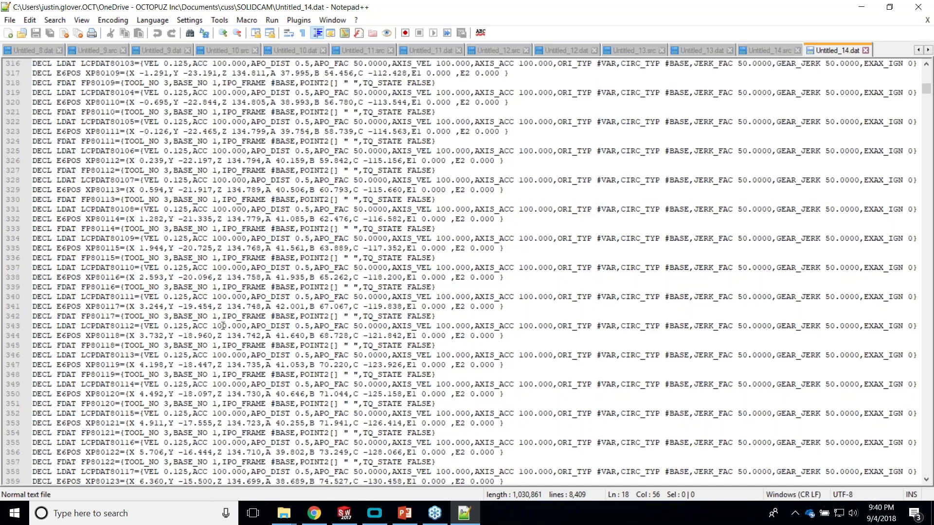
scroll(269, 316, up, 20)
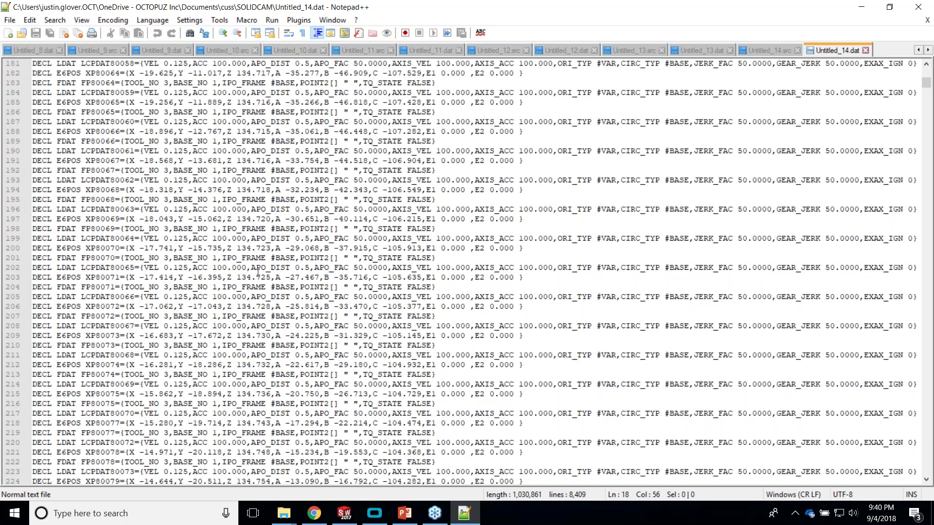
scroll(258, 272, up, 20)
scroll(252, 263, up, 18)
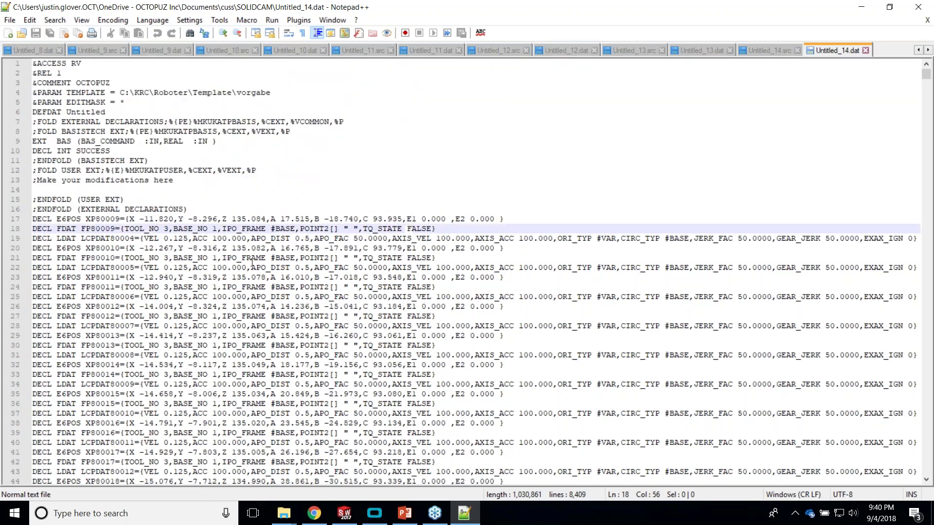
click(862, 10)
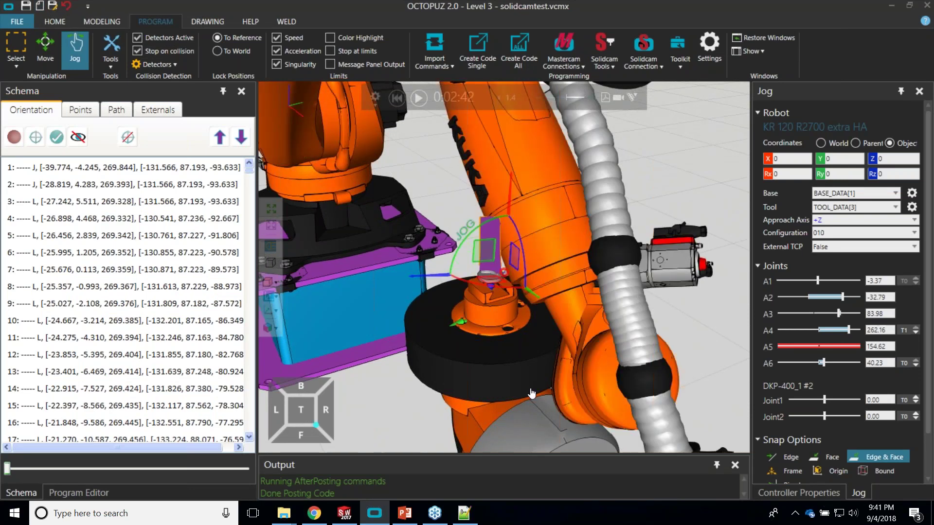
Step: Reset the simulation so the robot and positioner return to their start positions
scroll(532, 391, down, 5)
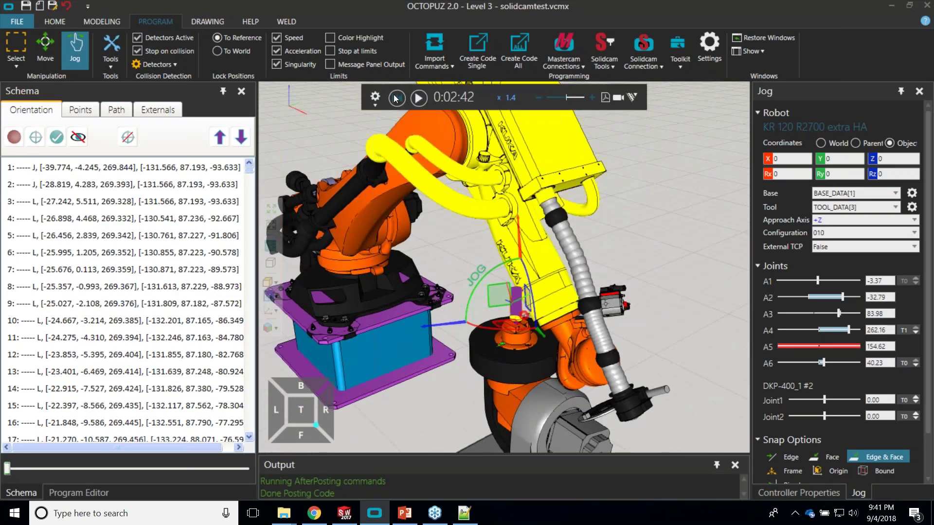
click(397, 98)
scroll(476, 319, down, 3)
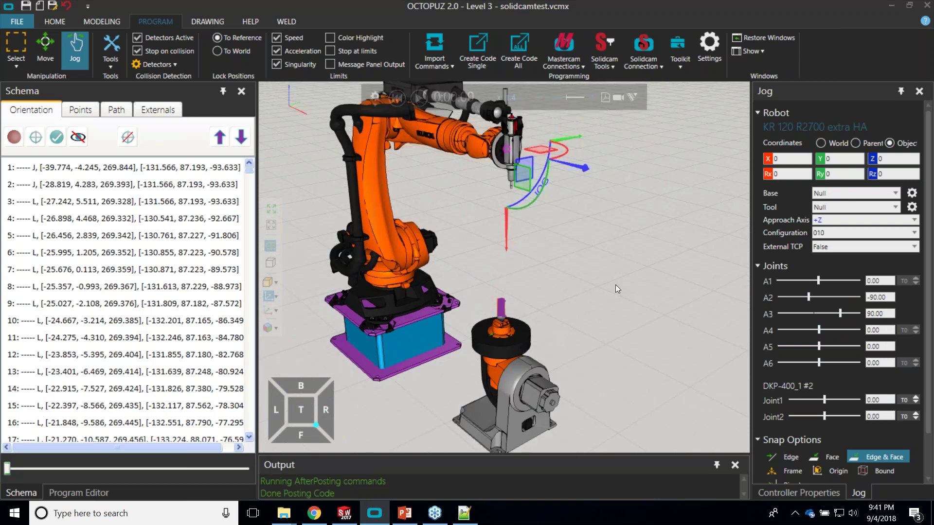
middle_drag(613, 277, 660, 298)
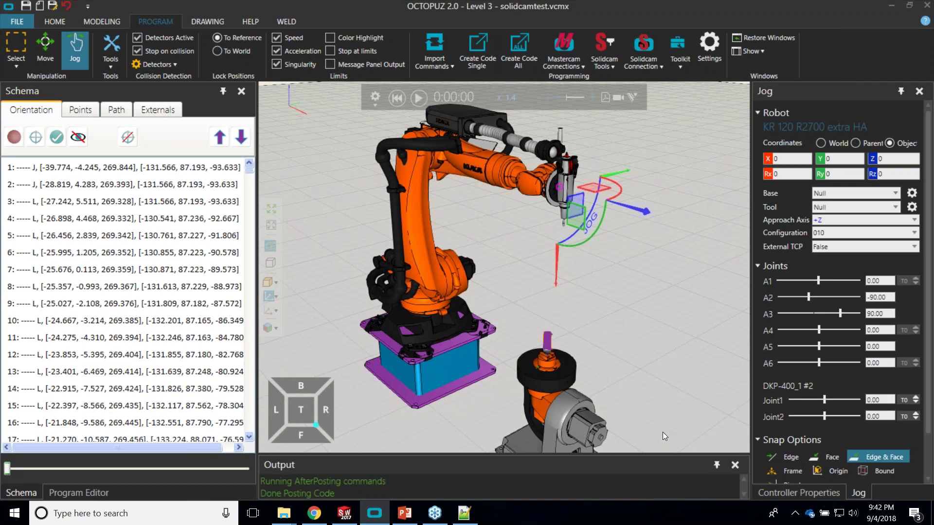
Step: Close the solidcamtest cell by starting a new, empty layout
click(39, 6)
click(515, 279)
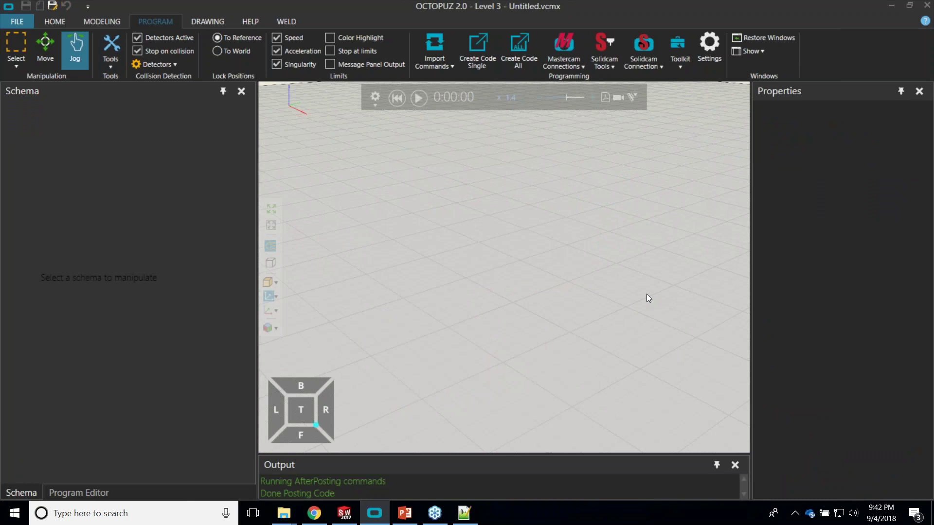
scroll(527, 307, down, 4)
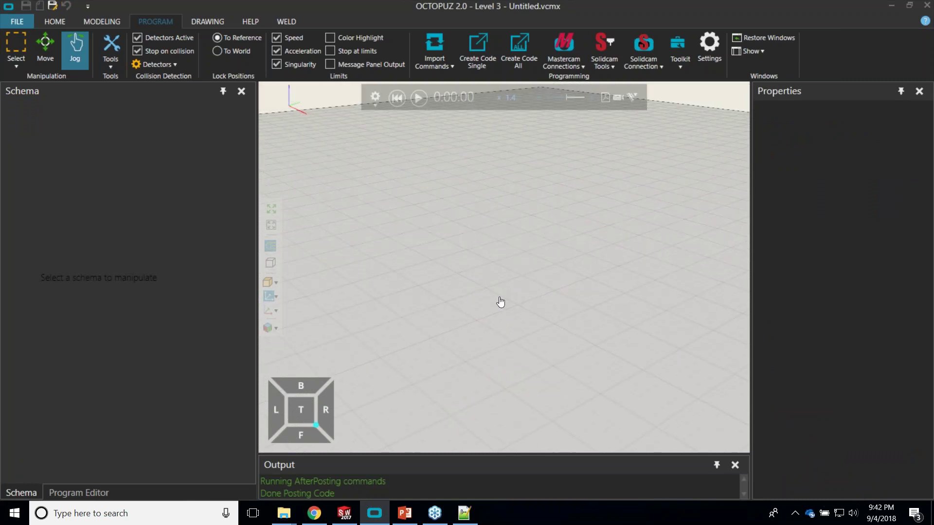
scroll(521, 267, down, 3)
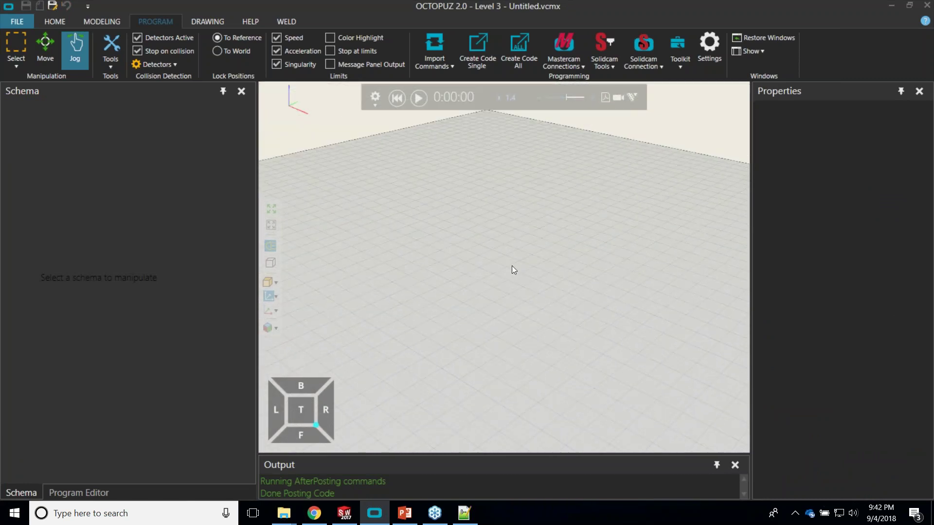
scroll(513, 336, down, 4)
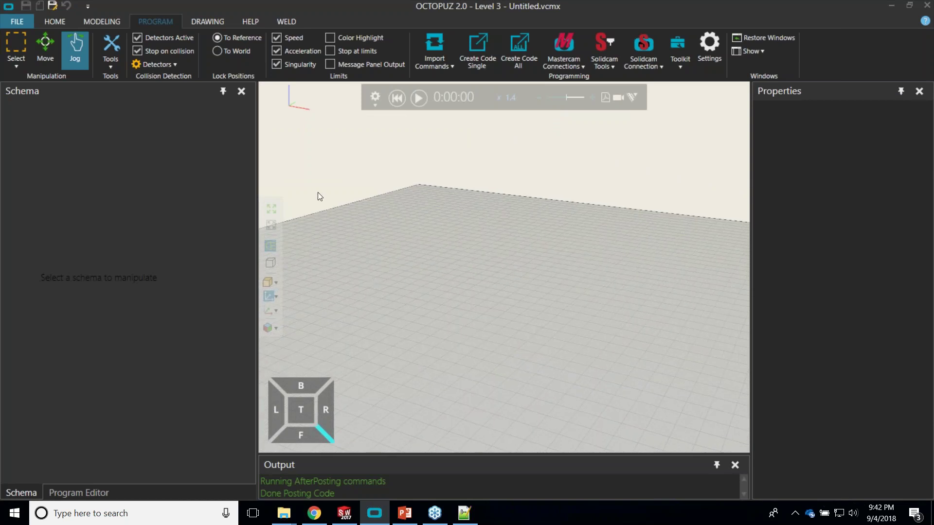
drag(257, 162, 202, 164)
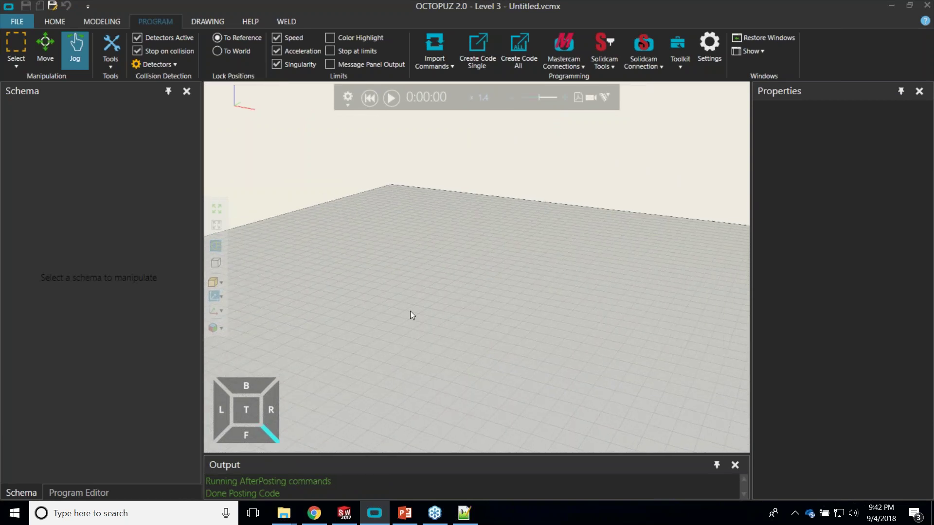
middle_drag(449, 348, 582, 352)
right_drag(581, 352, 577, 354)
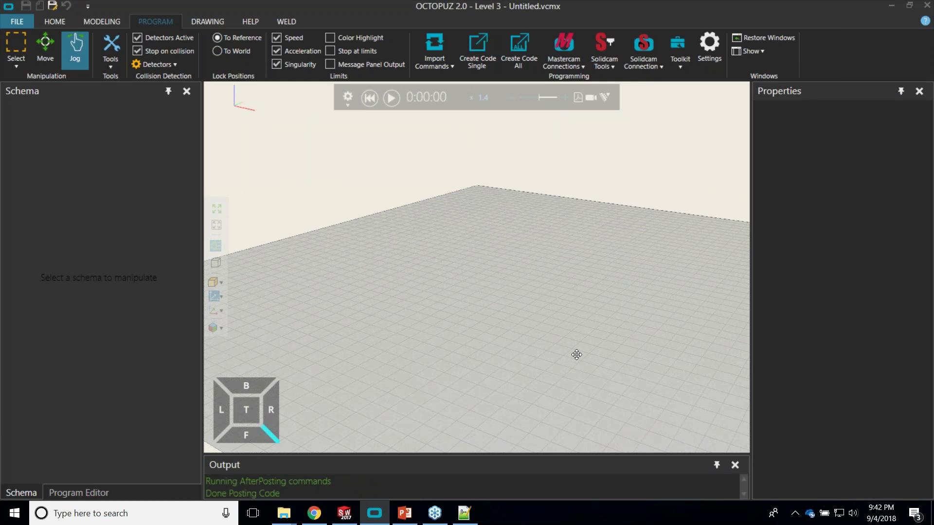
click(73, 59)
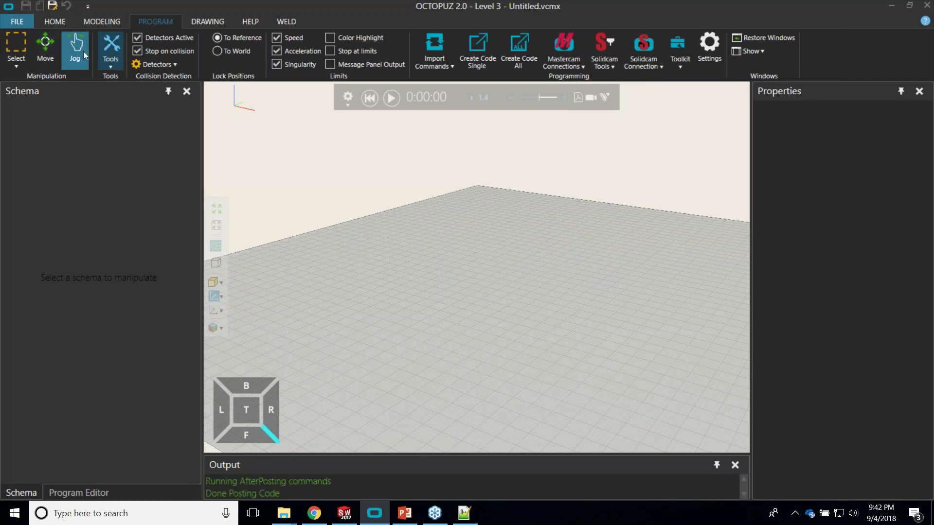
Step: Search the component catalog for "ped" and place a ParametricPedestal on the empty floor
click(55, 22)
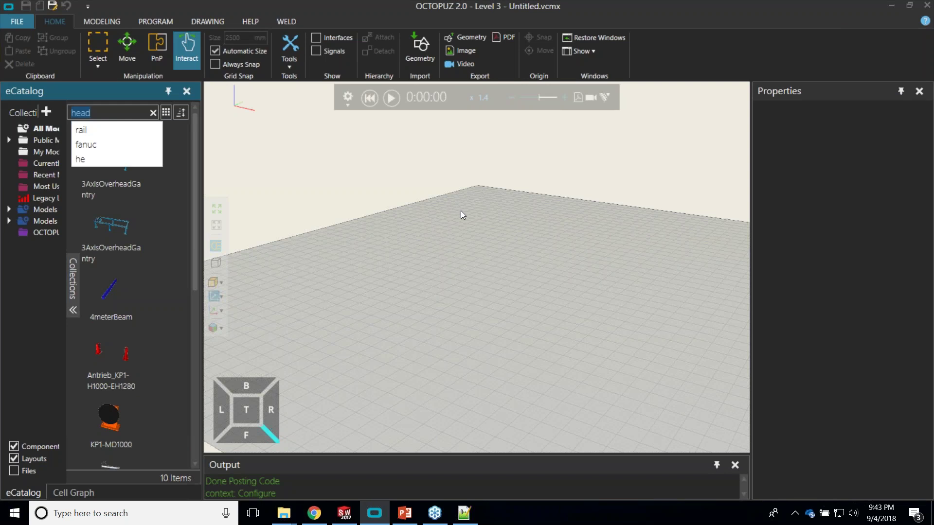
text(ped)
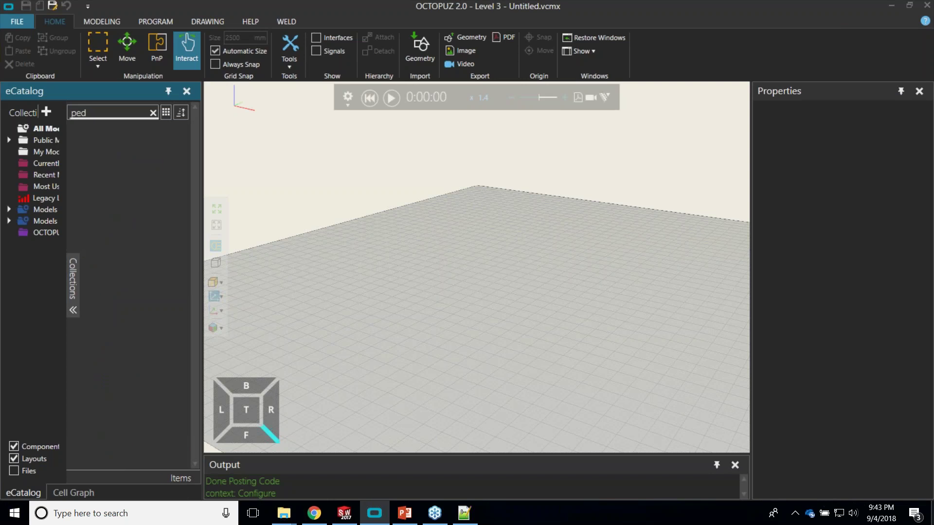
drag(113, 352, 496, 346)
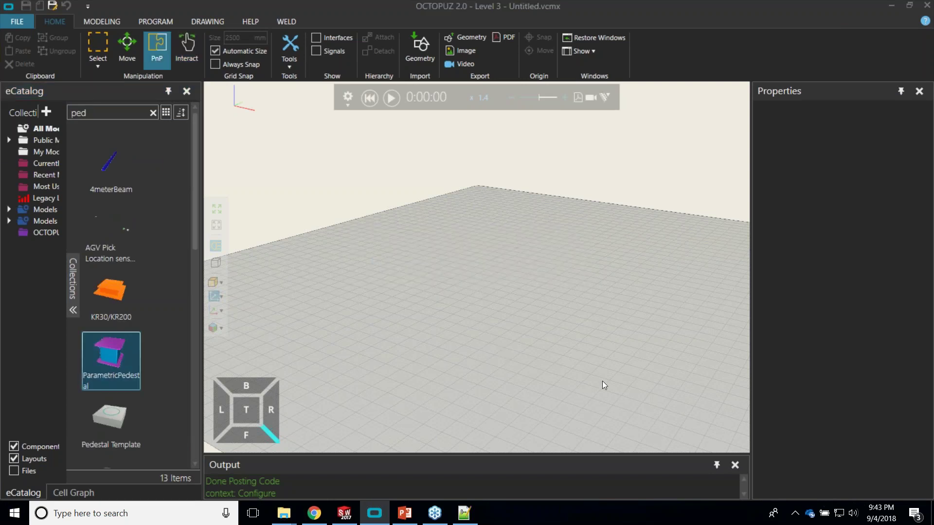
scroll(513, 340, up, 5)
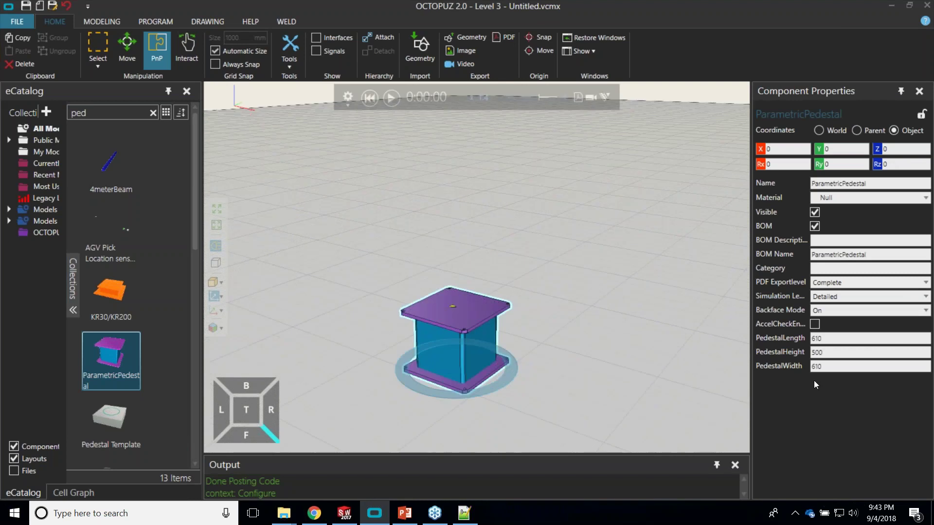
Step: Set the pedestal's PedestalLength and PedestalWidth to 1000 each
double_click(829, 337)
text(1000)
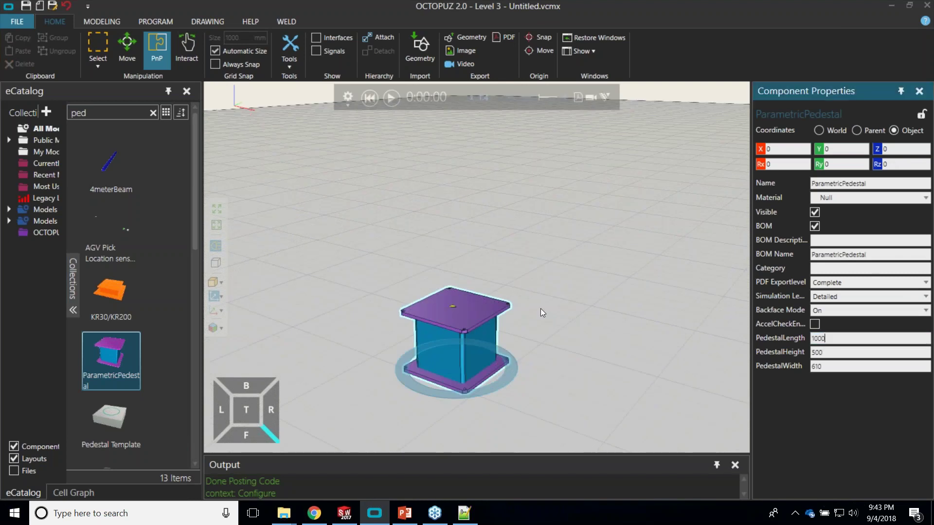
key(Return)
key(Tab)
key(Tab)
text(1000)
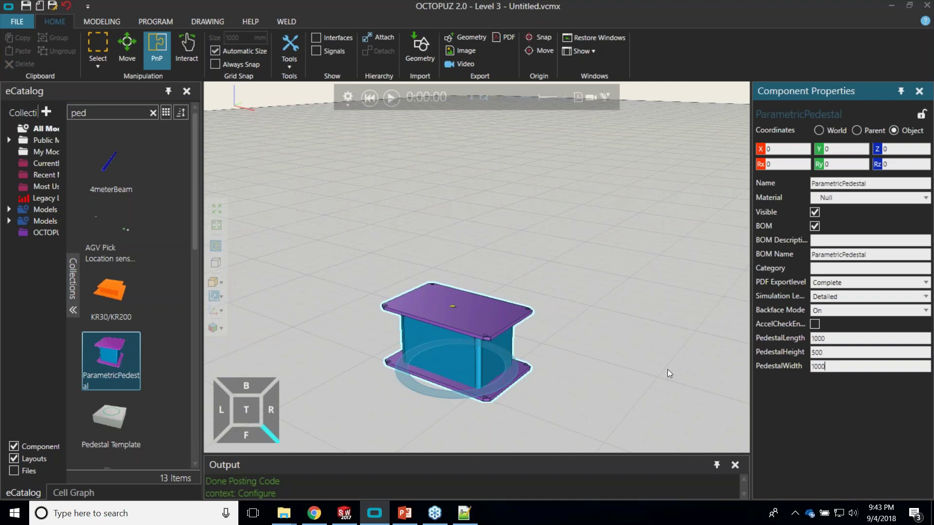
key(Return)
middle_drag(524, 249, 551, 196)
scroll(616, 303, down, 2)
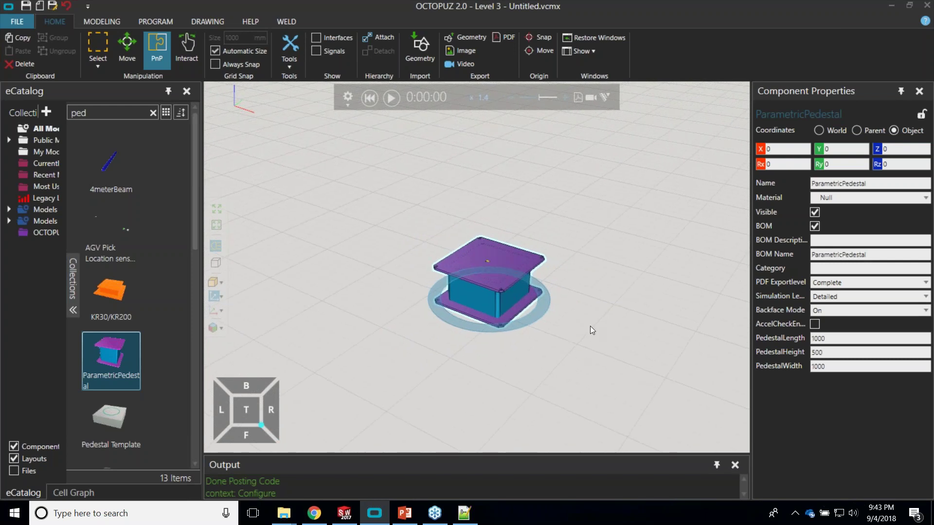
Step: Search the component catalog for "fanuc" and mount the M-710iC/20L robot on top of the pedestal
click(113, 113)
text(fanuc)
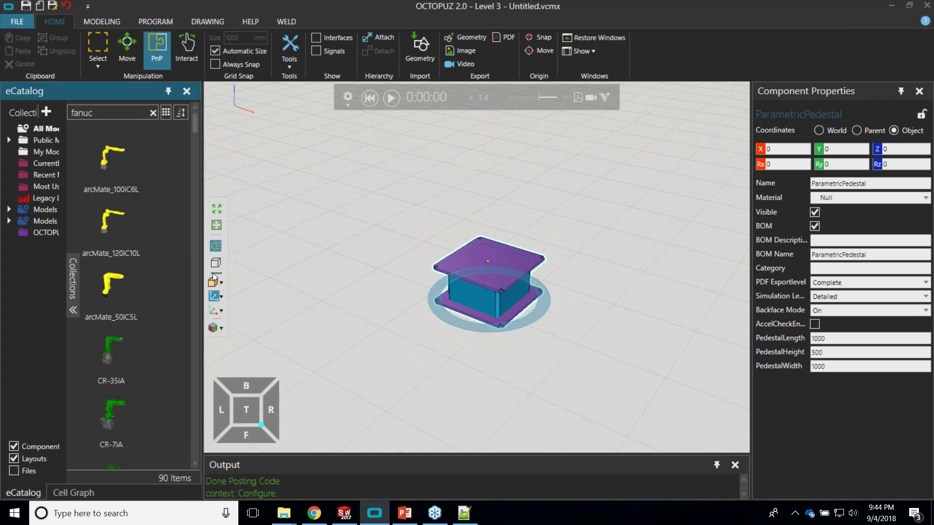
drag(204, 270, 271, 271)
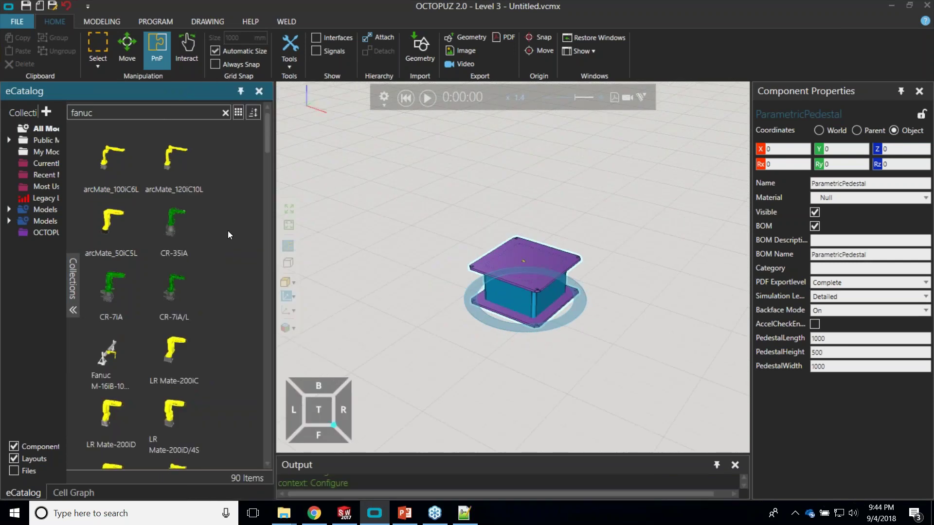
scroll(219, 270, down, 10)
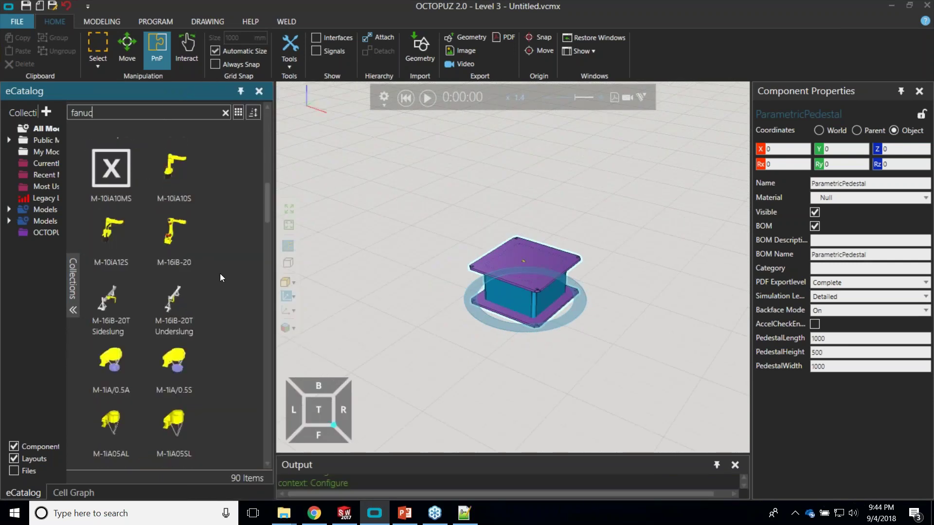
scroll(220, 276, down, 5)
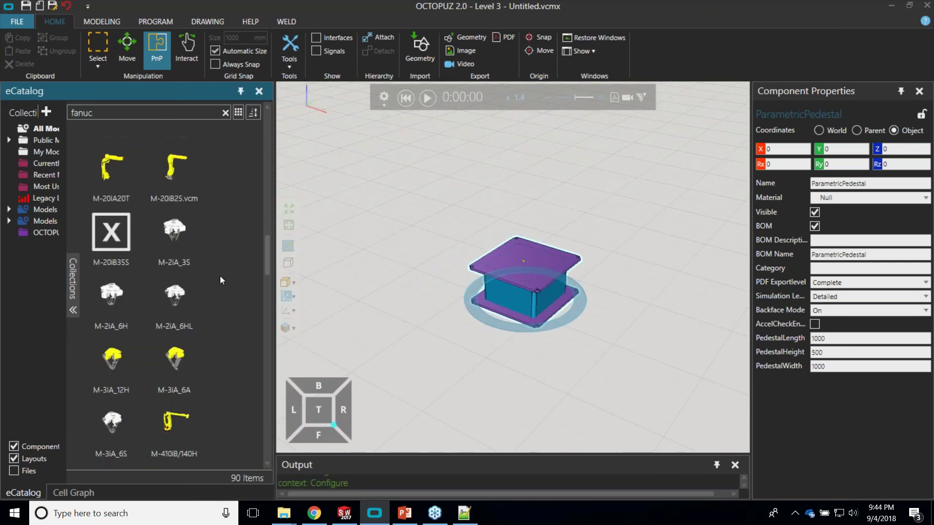
scroll(221, 277, down, 6)
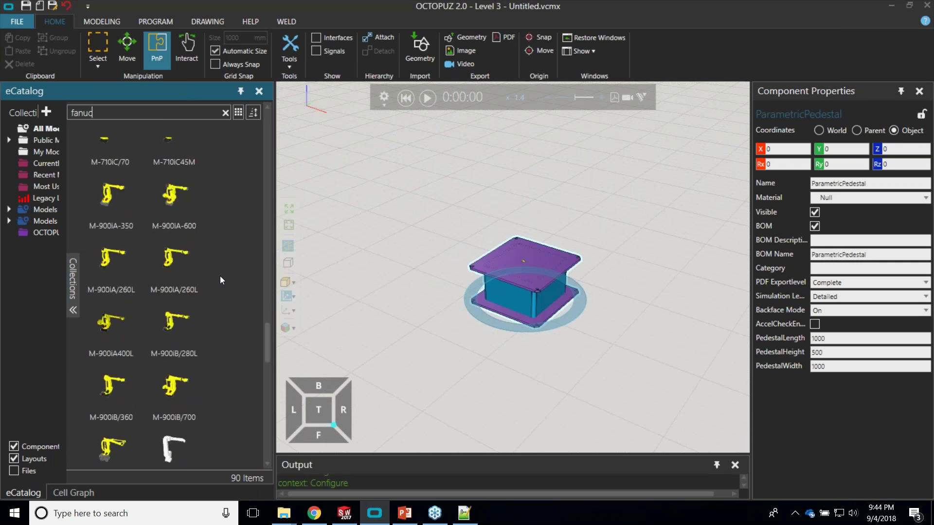
scroll(220, 276, up, 4)
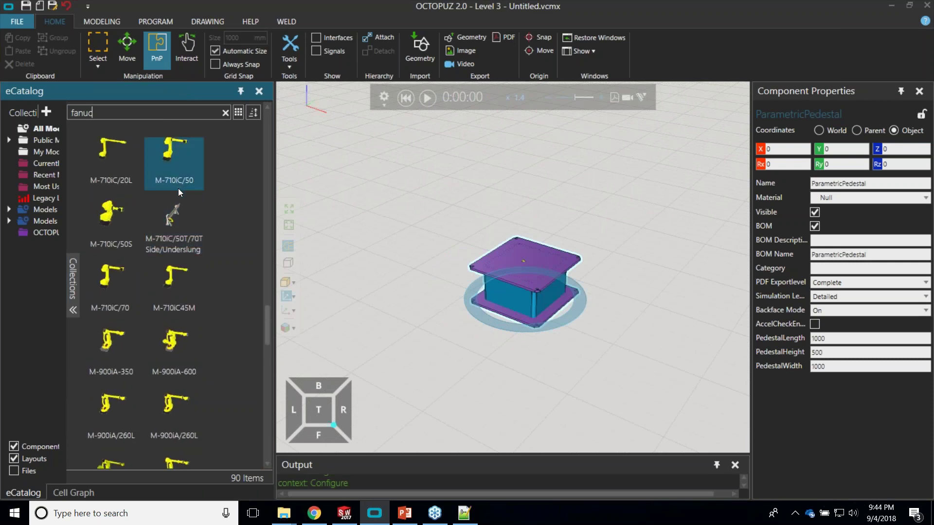
drag(110, 299, 521, 254)
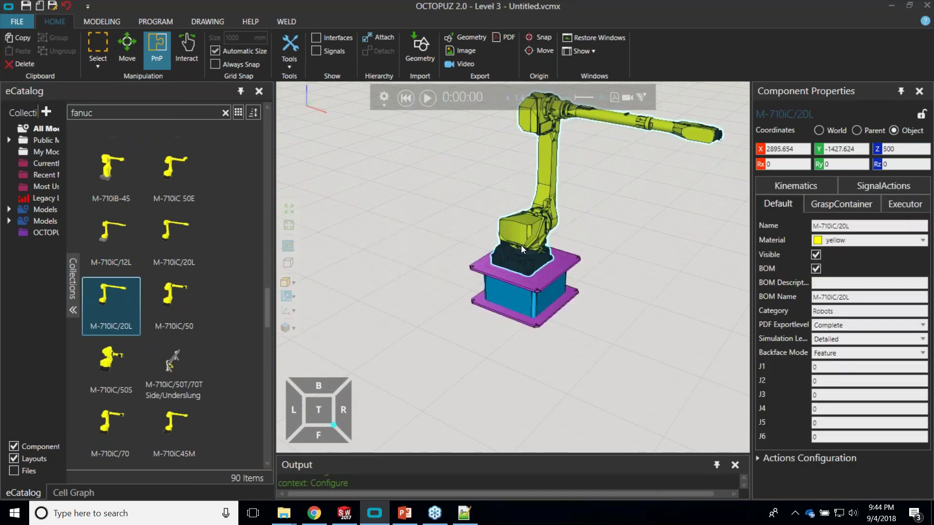
Step: Delete the M-710iC/20L robot and the pedestal from the layout
click(155, 22)
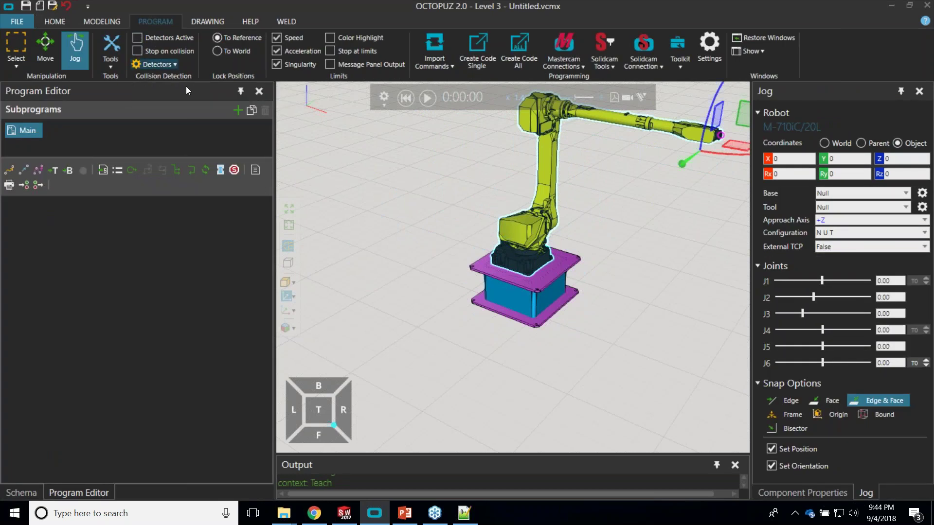
right_drag(614, 277, 541, 291)
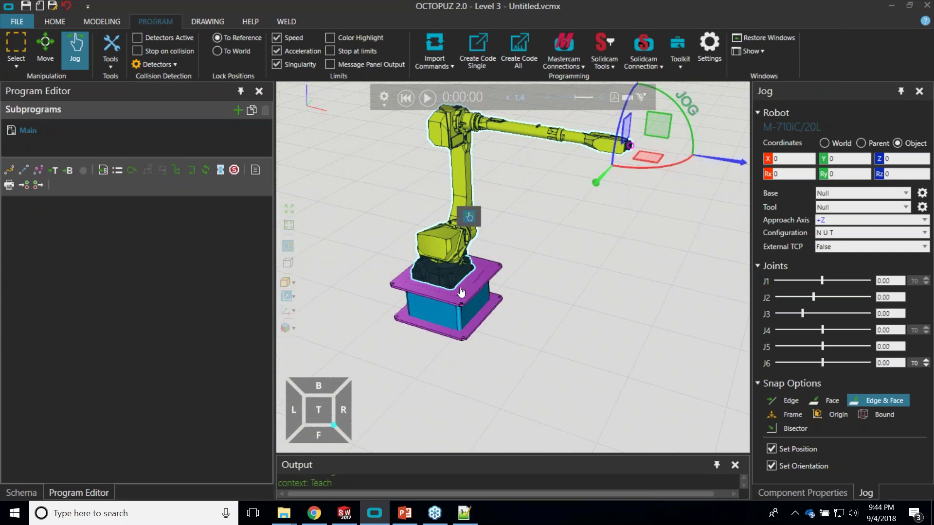
key(Delete)
click(460, 291)
key(Delete)
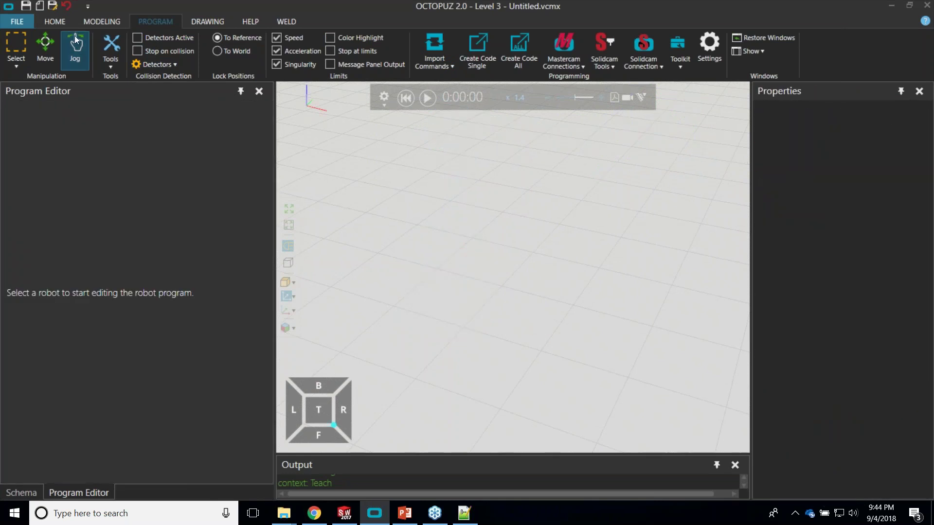
Step: Search the component catalog for "rail" and place the Generic servo track in the layout
click(57, 22)
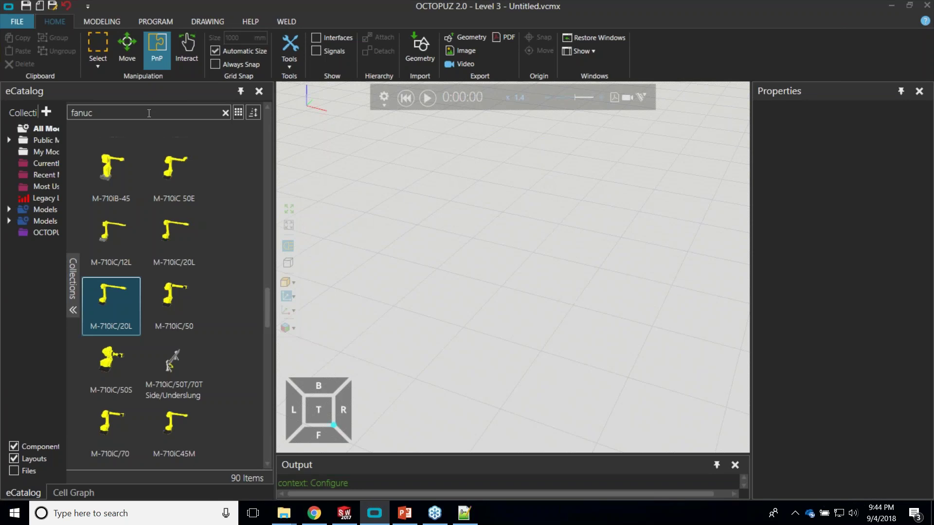
click(149, 113)
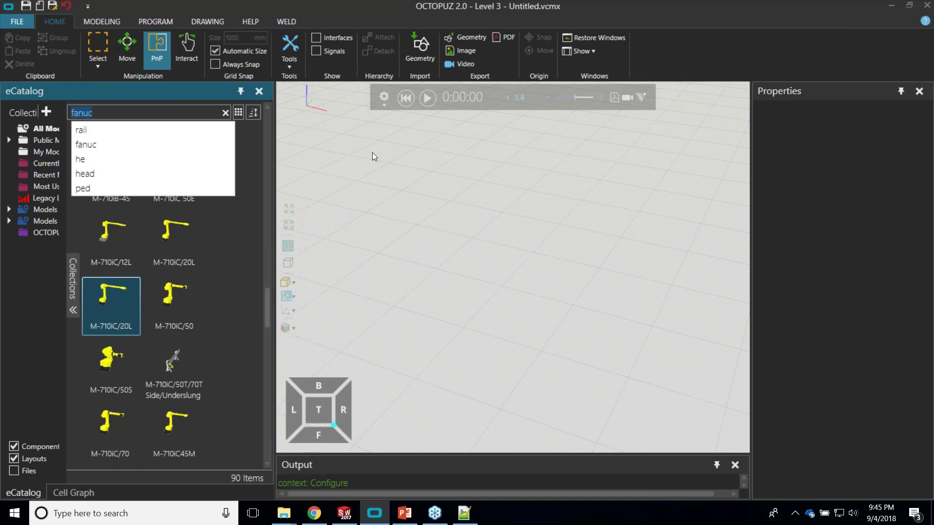
text(rail)
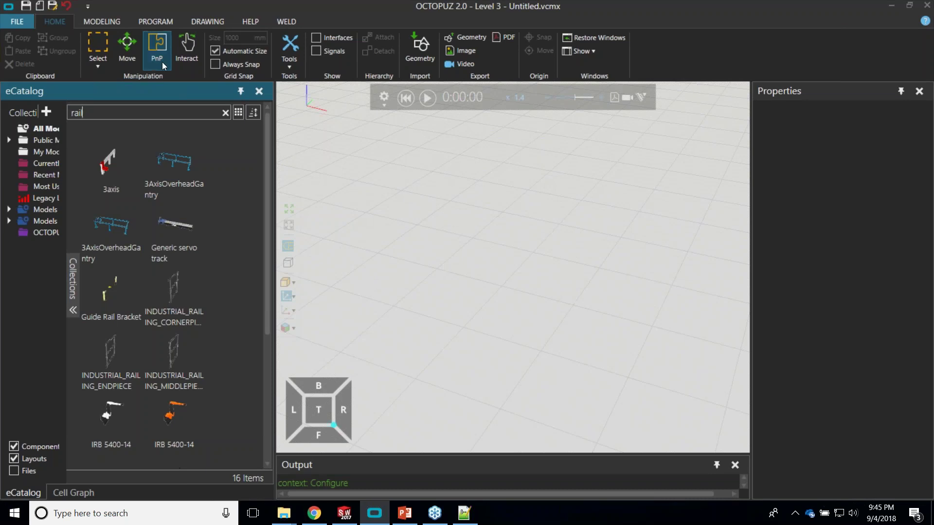
click(170, 185)
click(174, 228)
drag(174, 228, 500, 277)
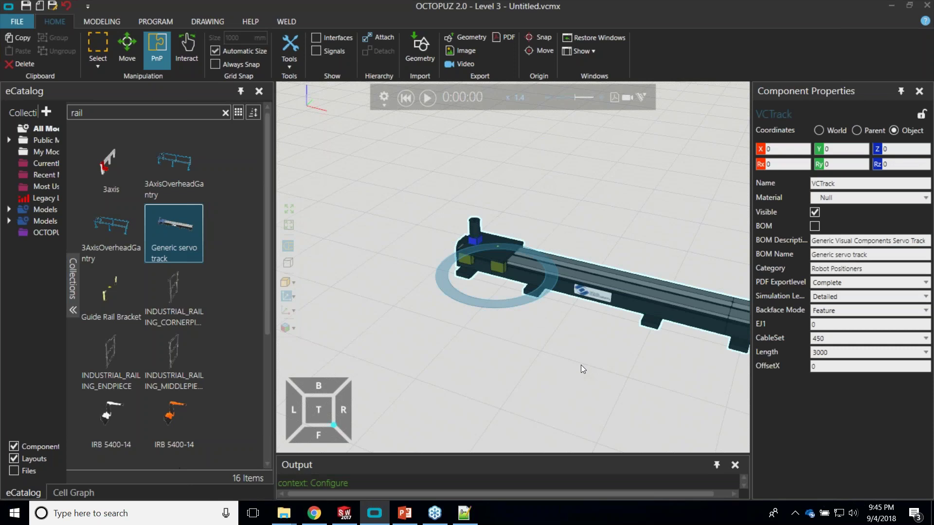
Step: Set the servo track's Length to 5000
mouse_move(453, 303)
right_down()
mouse_move(484, 317)
mouse_move(536, 312)
mouse_move(538, 336)
mouse_move(581, 388)
mouse_move(588, 382)
right_up()
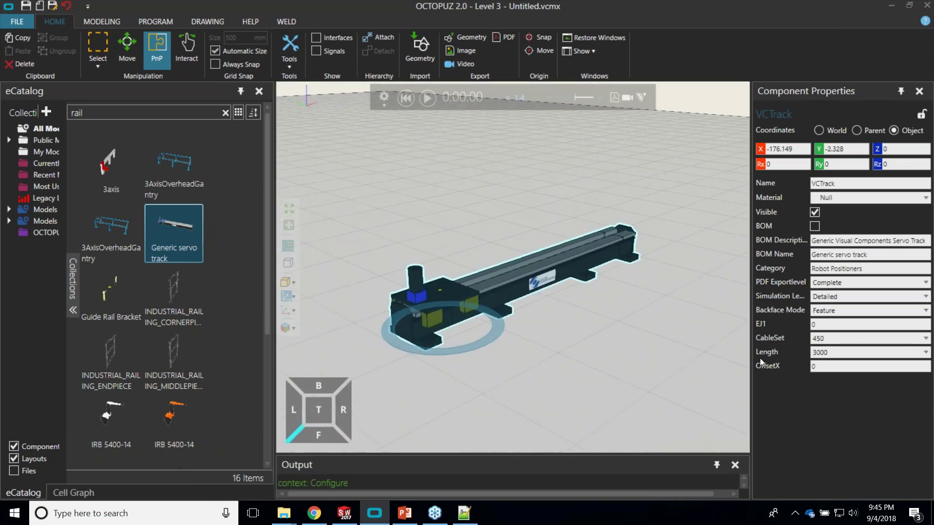
click(840, 353)
scroll(837, 139, up, 1)
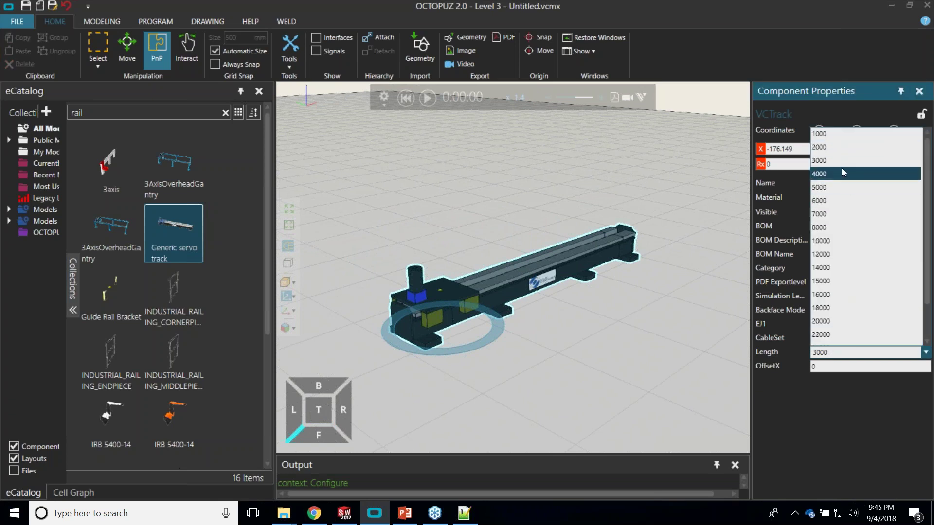
click(836, 188)
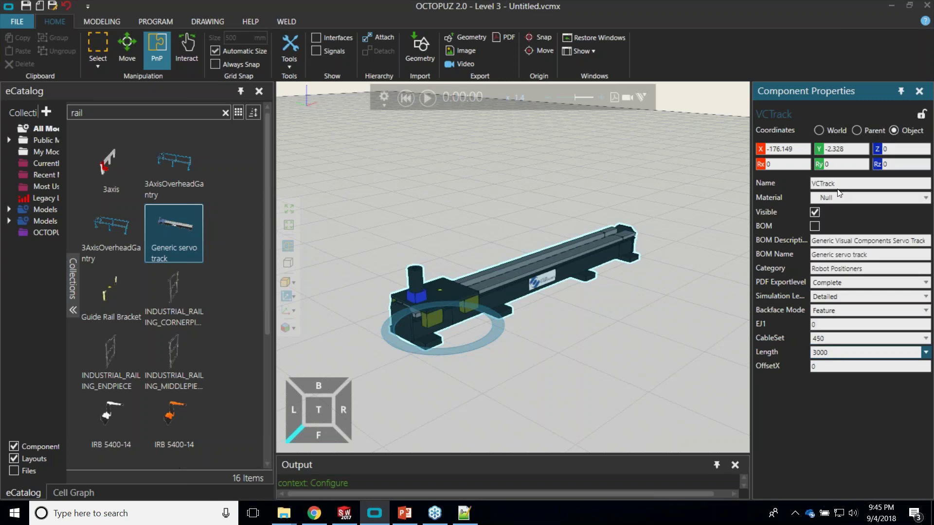
right_drag(668, 342, 559, 346)
scroll(627, 312, down, 1)
Step: Search the component catalog for "fanuc" and mount the M-710iC/12L robot on the servo track's carriage
drag(101, 112, 1, 67)
text(fanuc)
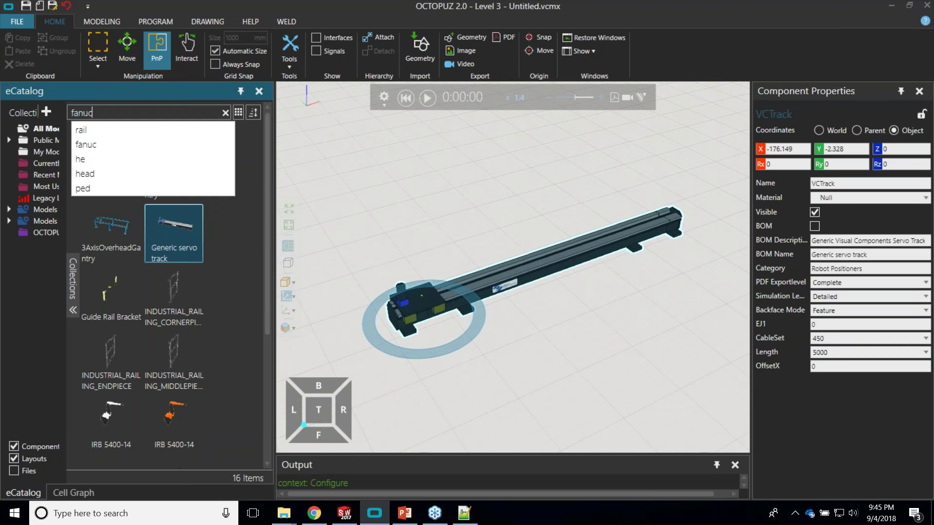
key(Return)
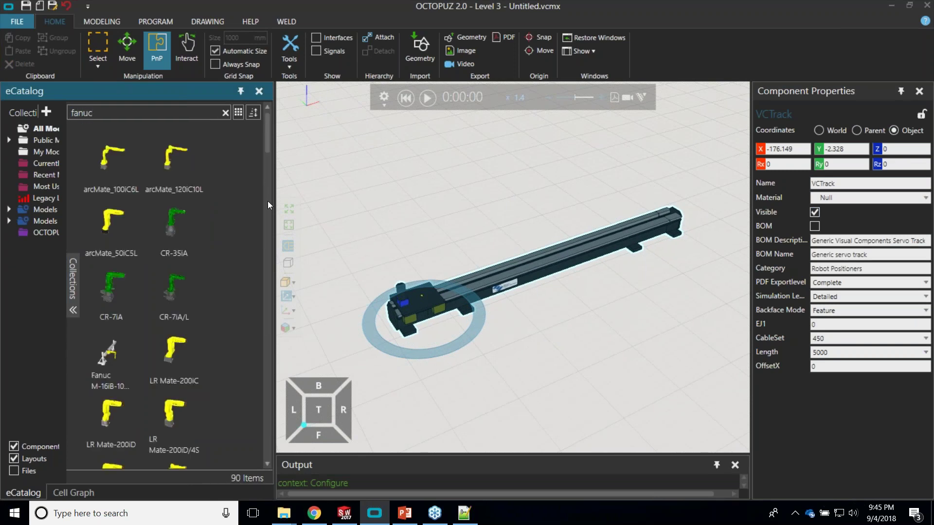
click(268, 221)
click(267, 246)
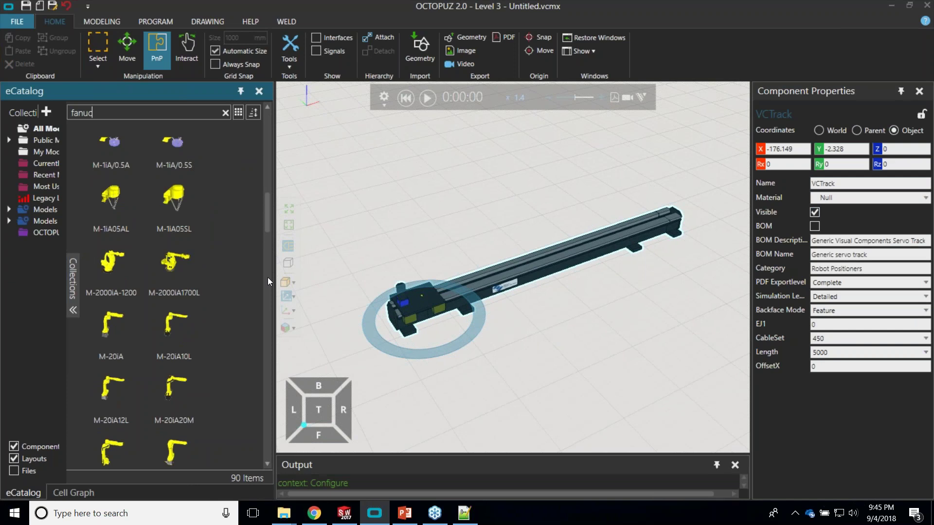
click(267, 275)
click(268, 322)
drag(111, 372, 450, 210)
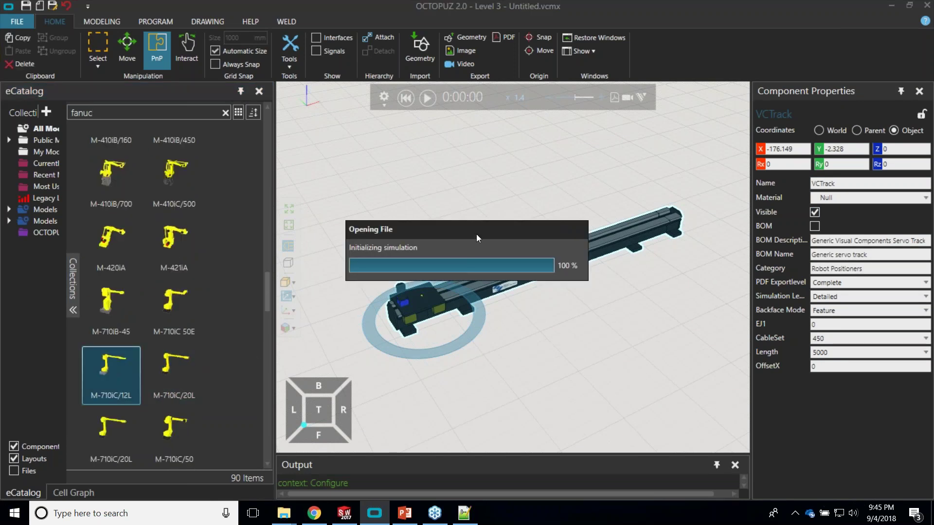
drag(451, 197, 424, 277)
right_drag(475, 358, 533, 360)
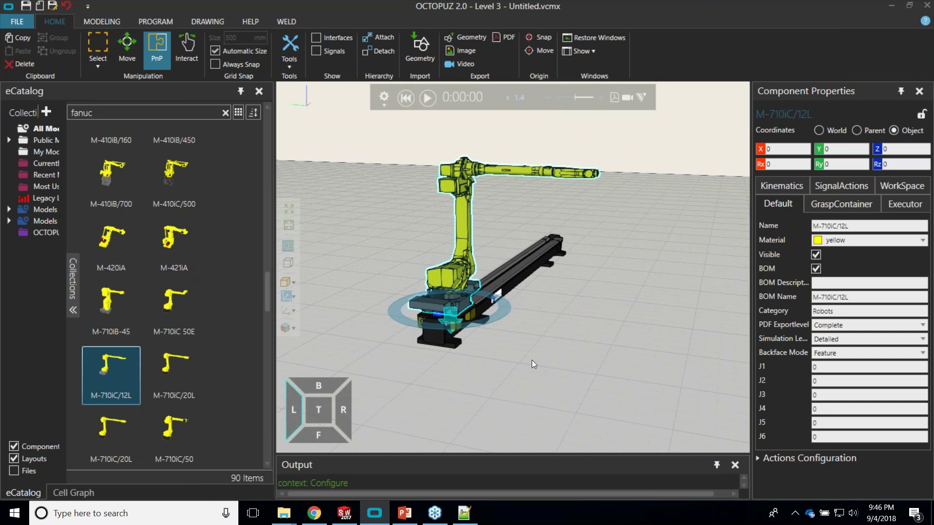
Step: Search the component catalog for "binz" and attach a parametric BINZEL welding torch to the robot's flange
drag(127, 114, 0, 100)
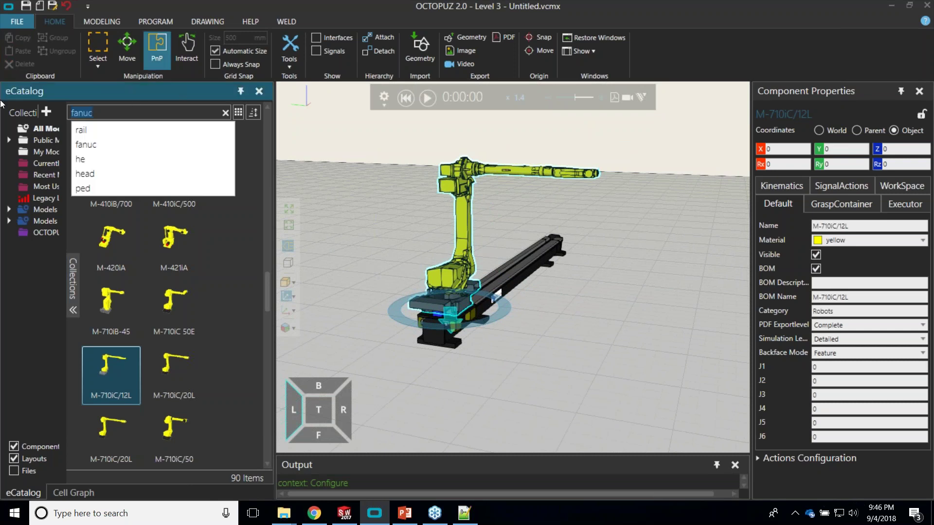
text(binz)
drag(109, 229, 553, 358)
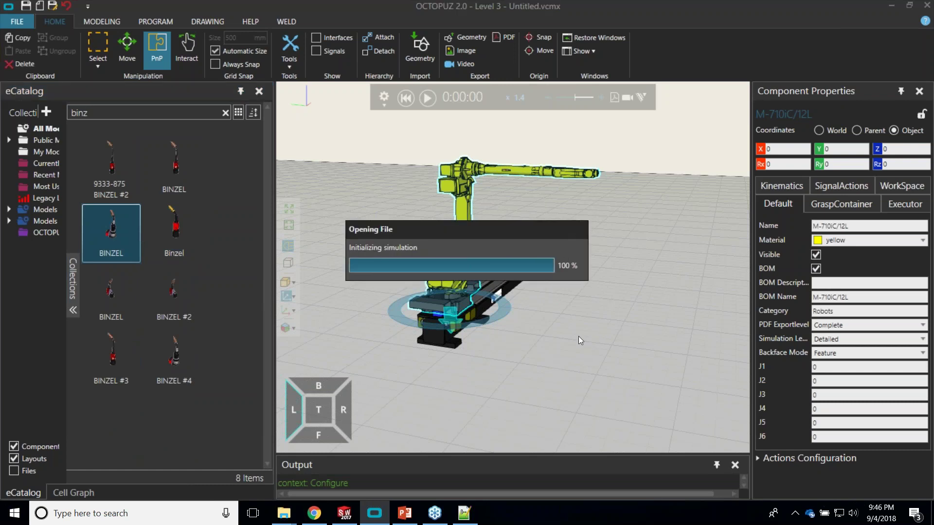
drag(553, 354, 608, 177)
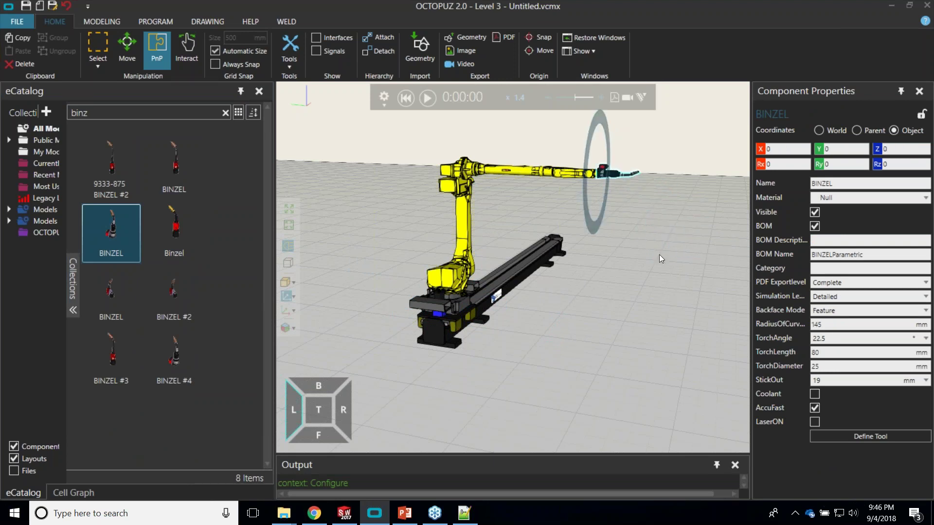
right_drag(656, 258, 535, 306)
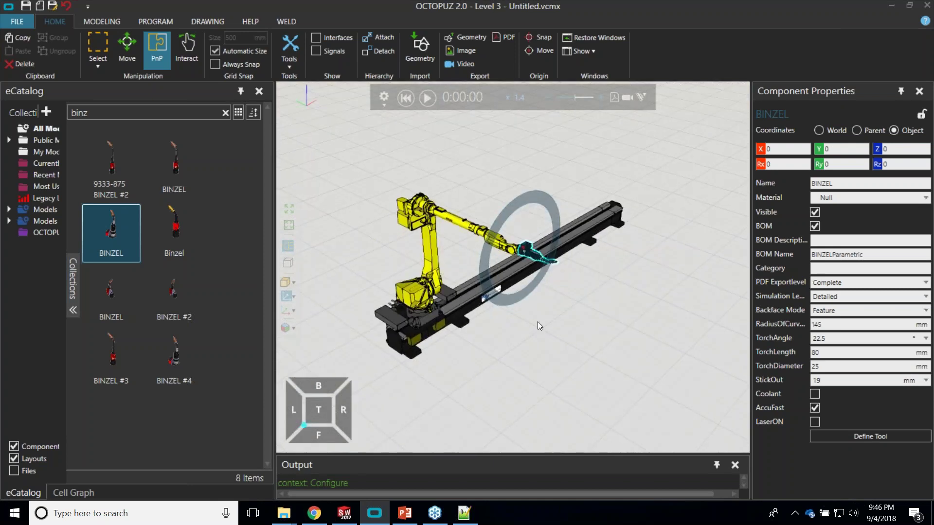
right_drag(556, 375, 550, 316)
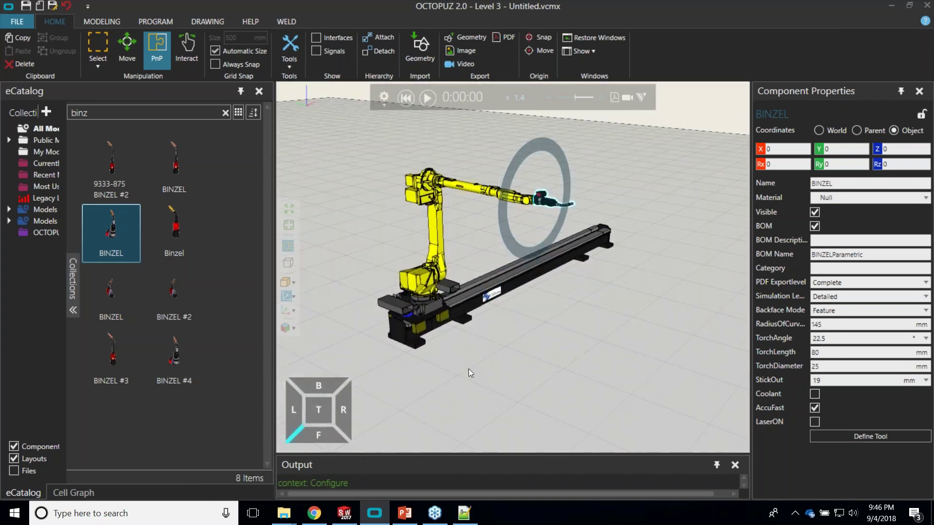
right_drag(467, 364, 502, 362)
Step: Search the catalog for "head" and place the Antrieb_KP1-H1000-EH1280 headstock-tailstock positioner beside the track at about X 3604, Y 766
drag(105, 113, 1, 70)
text(head)
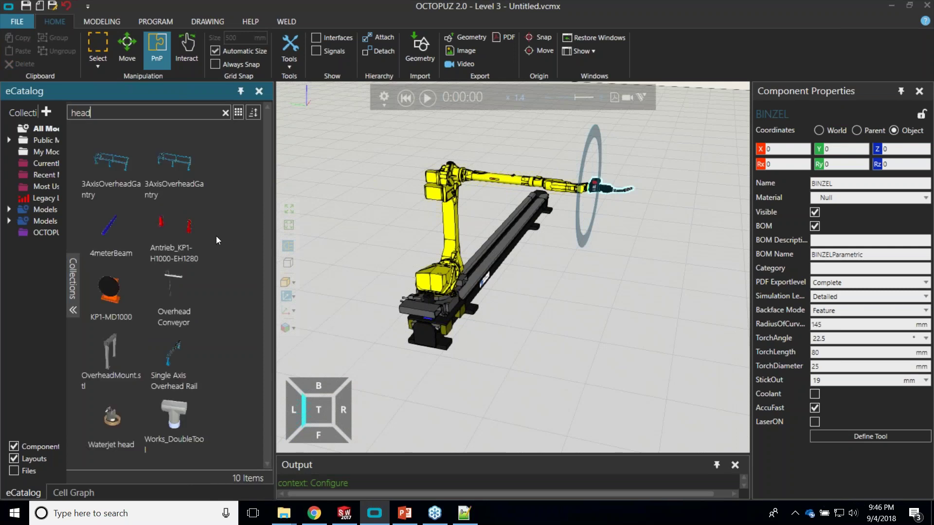
drag(173, 233, 589, 346)
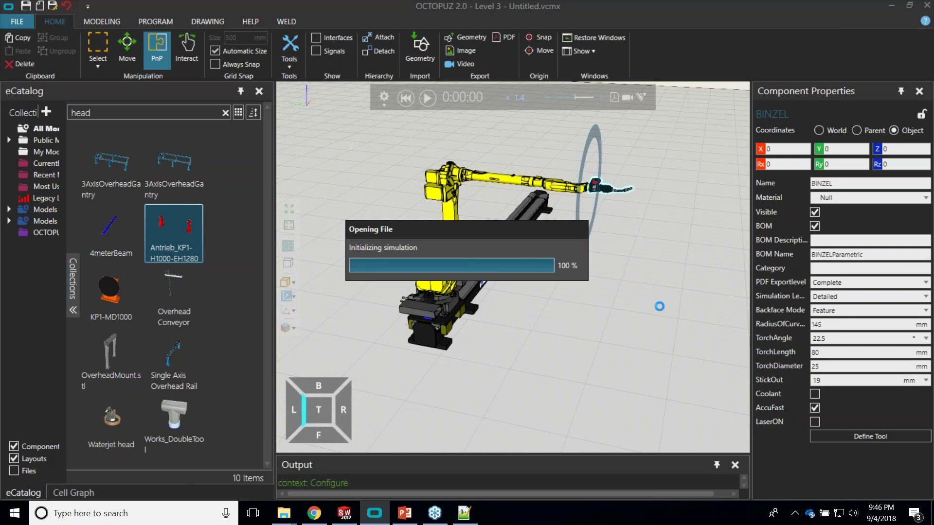
scroll(643, 364, down, 6)
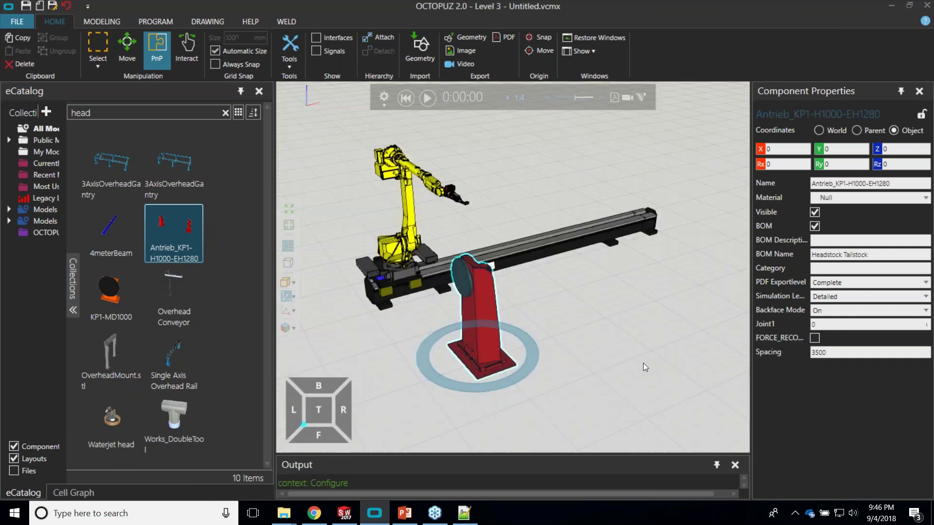
drag(597, 385, 655, 316)
right_drag(622, 368, 646, 371)
scroll(615, 291, up, 3)
drag(632, 256, 609, 252)
right_drag(643, 335, 671, 335)
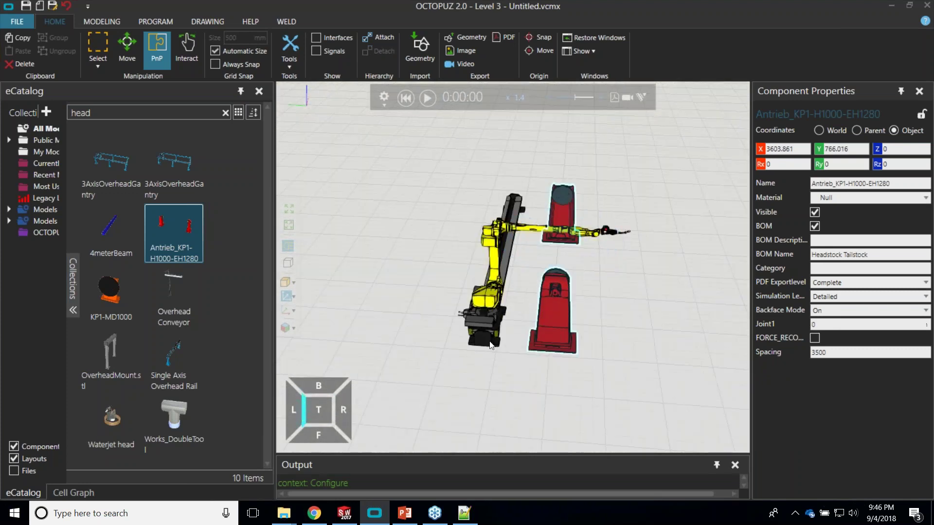
Step: Raise the servo track with its robot to a Z height of about 820
click(490, 341)
click(119, 58)
drag(484, 269, 484, 229)
right_drag(622, 343, 472, 180)
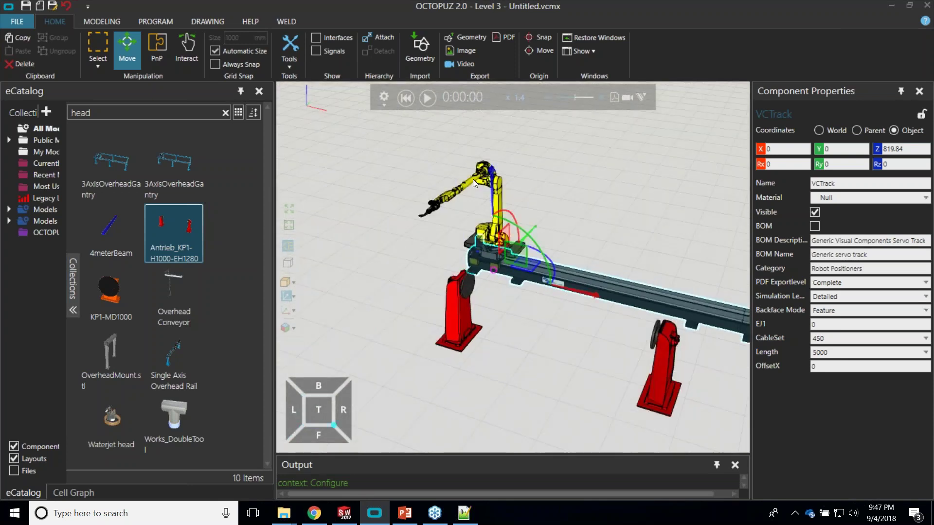
Step: Connect the robot's Connect Workpiece Positioner interface to the RobotInterface of the headstock-tailstock positioner, and hide the interfaces again
click(472, 179)
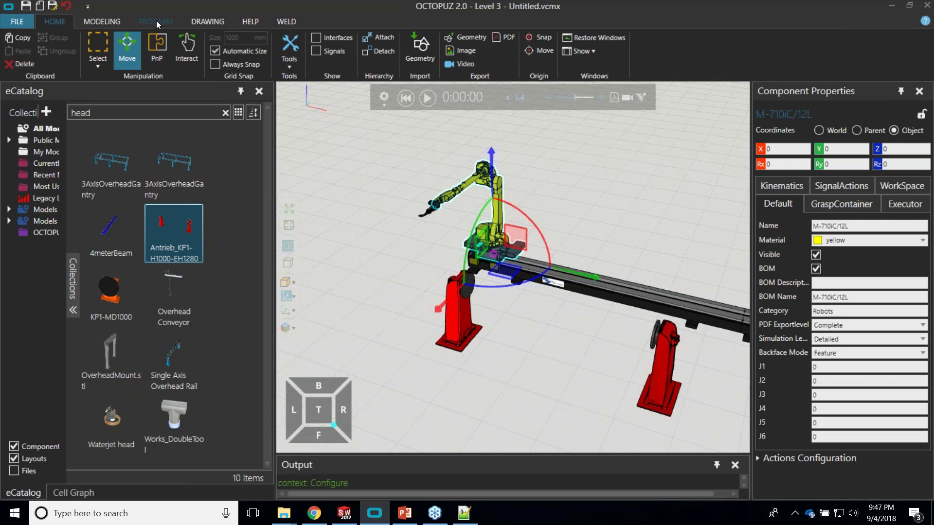
click(316, 37)
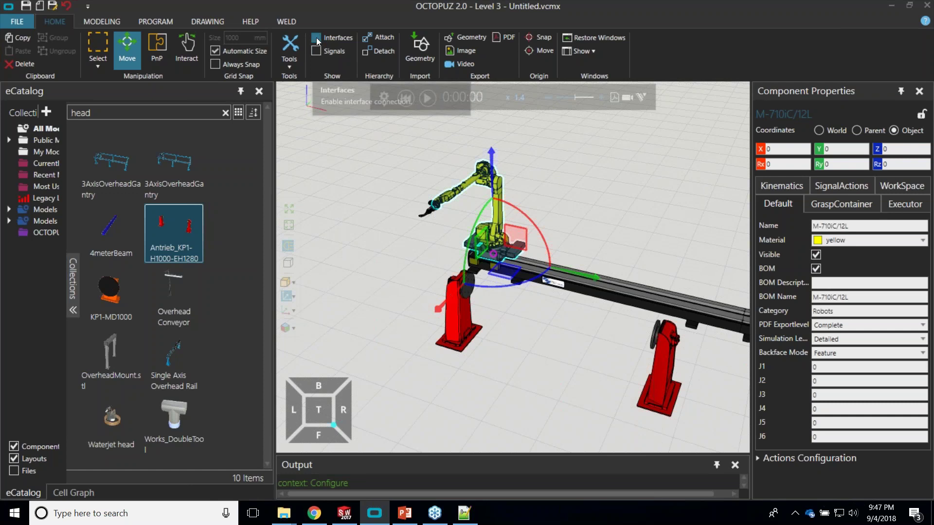
drag(572, 257, 476, 303)
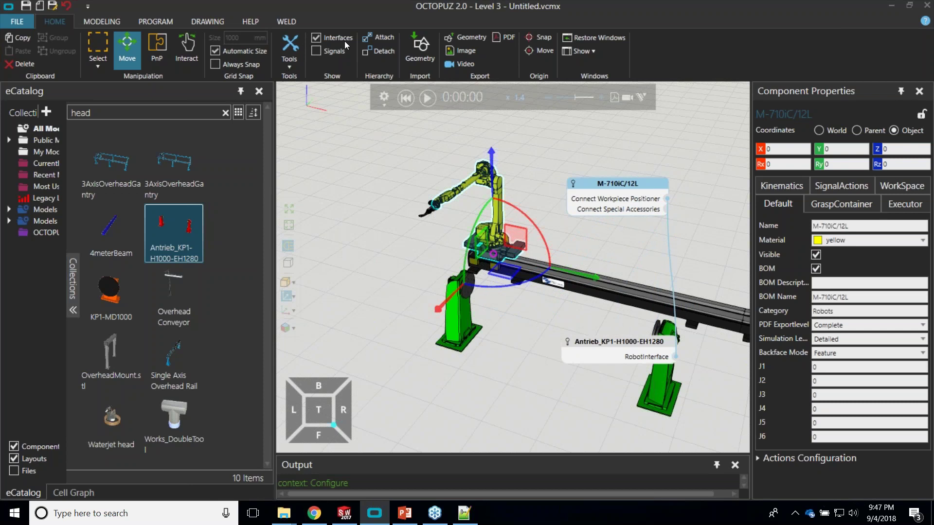
click(317, 39)
right_drag(436, 390, 621, 226)
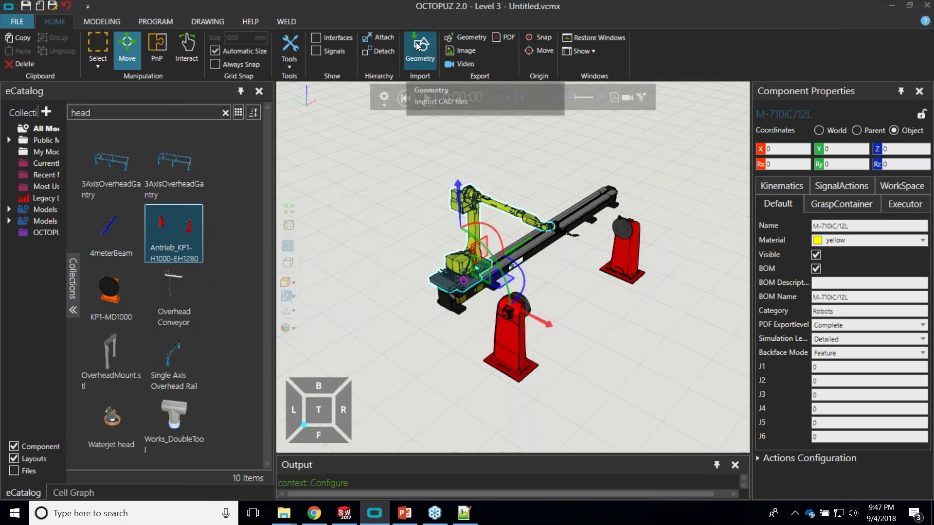
Step: Start a geometry import and search the Documents folder for "weldbeam"
click(438, 32)
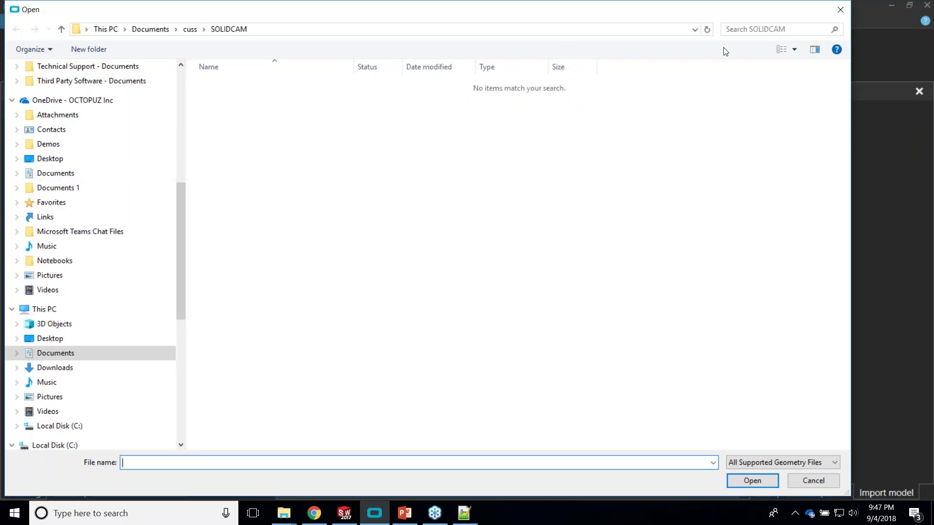
scroll(75, 231, up, 7)
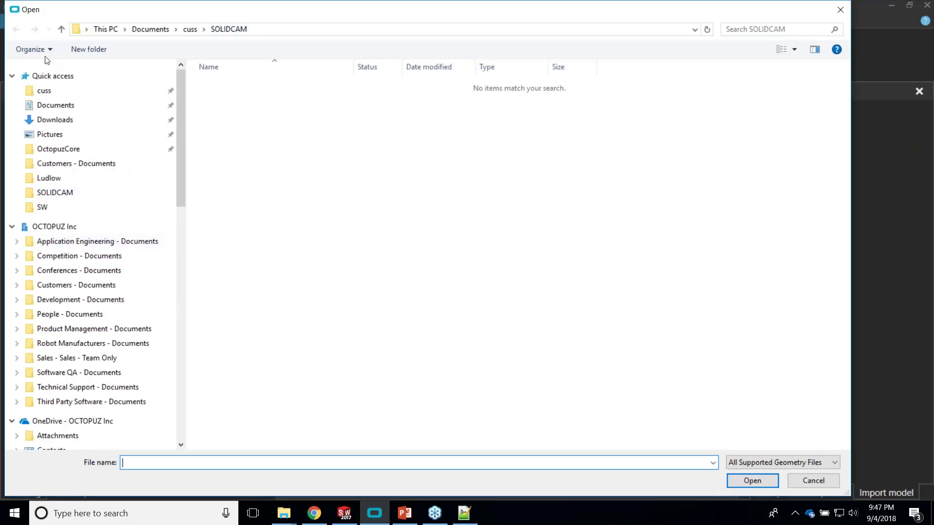
click(55, 106)
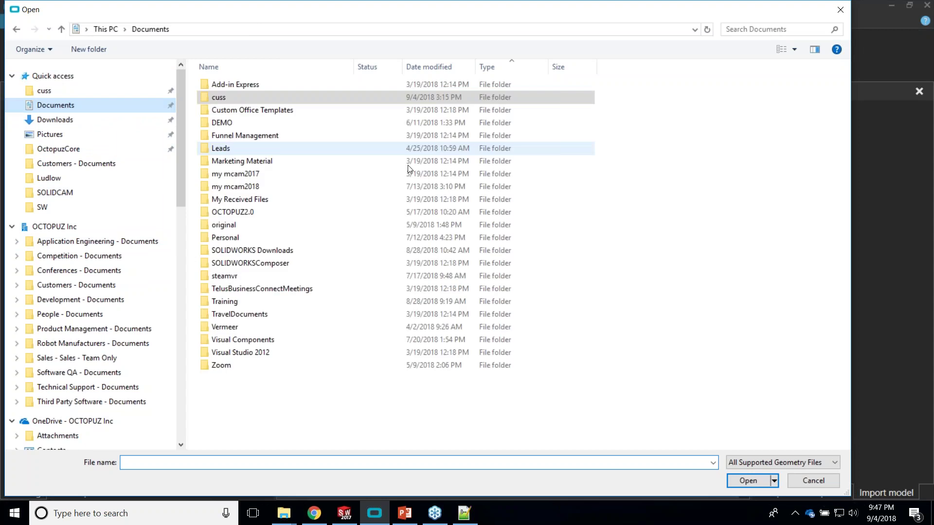
click(746, 29)
text(weld)
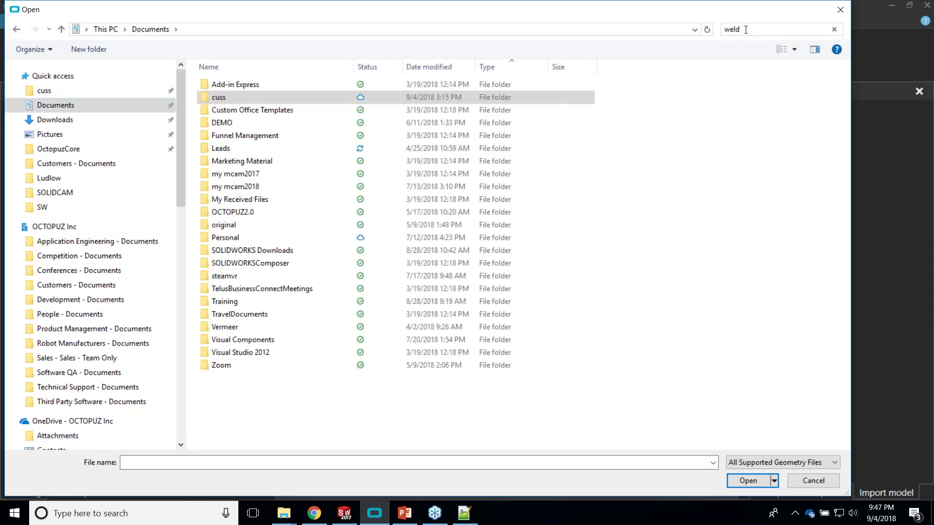
text(beam)
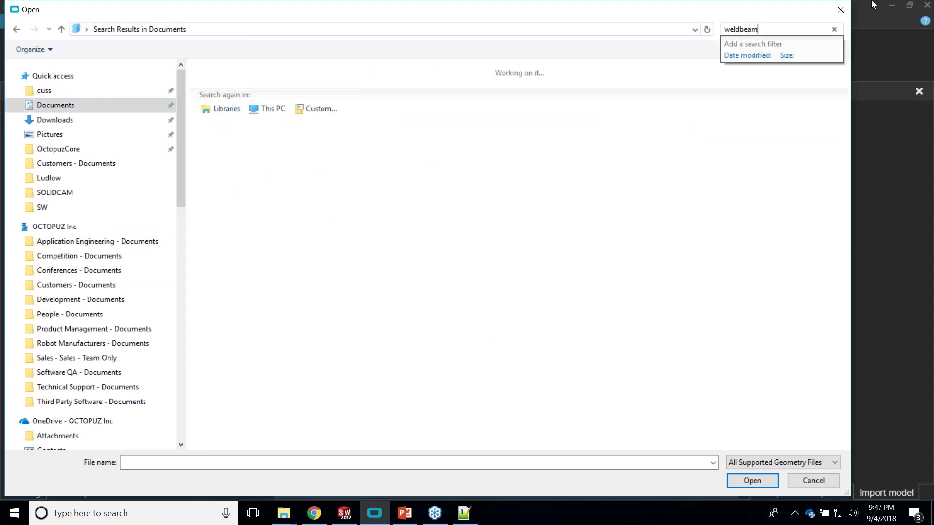
Step: Show all file types in the search results and import the Weldbeam component into the layout
click(783, 463)
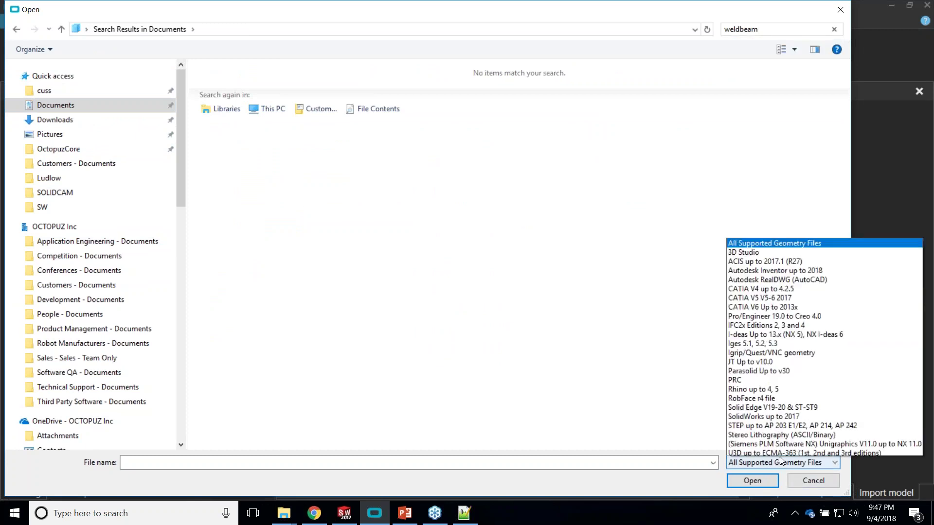
click(746, 451)
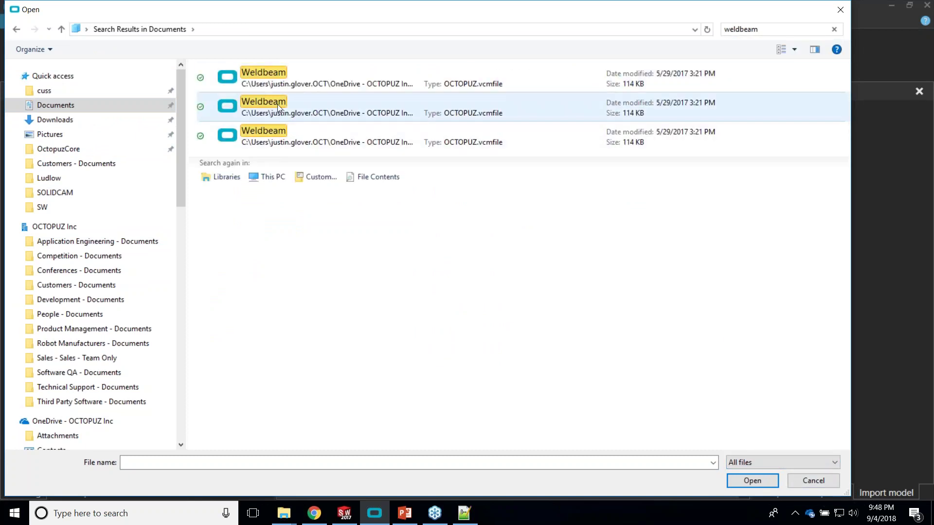
click(278, 103)
double_click(278, 103)
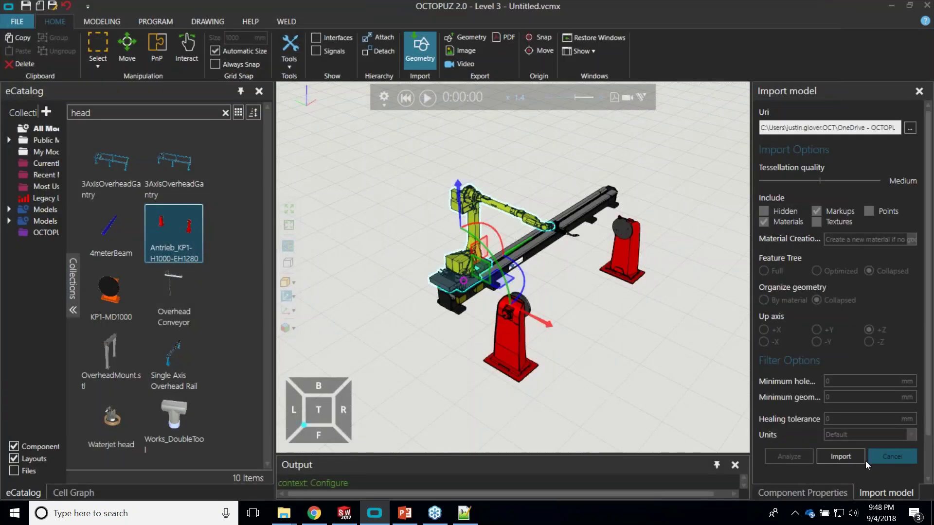
key(Return)
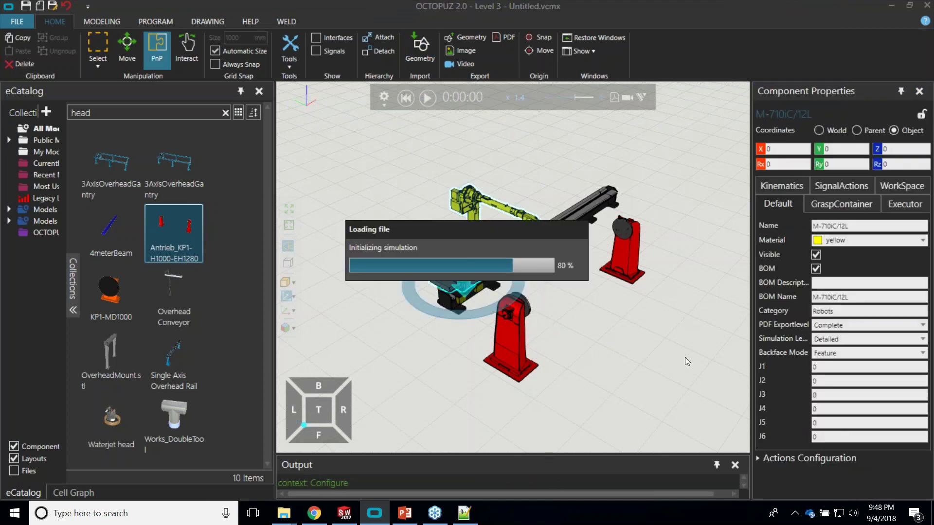
scroll(589, 342, down, 5)
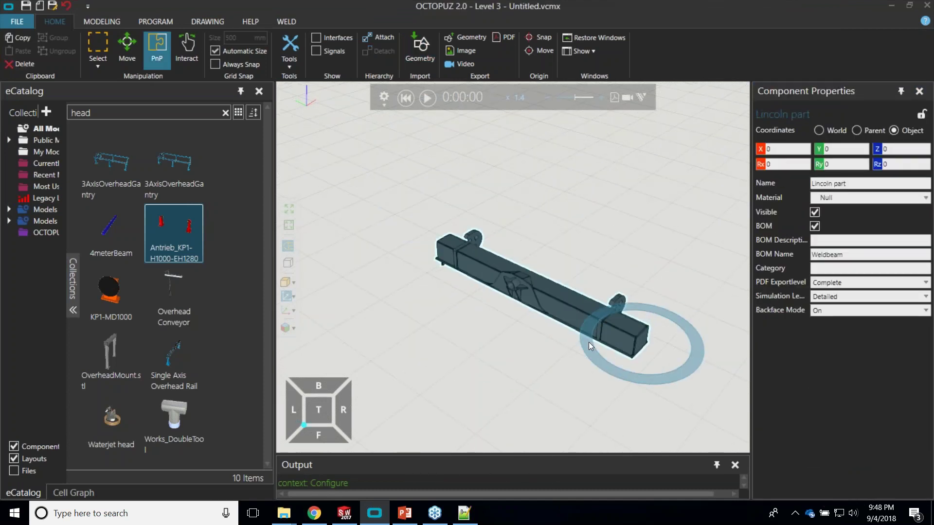
Step: Align the end face of the imported weldbeam with the headstock faceplate of the positioner using the Align tool
scroll(538, 384, up, 6)
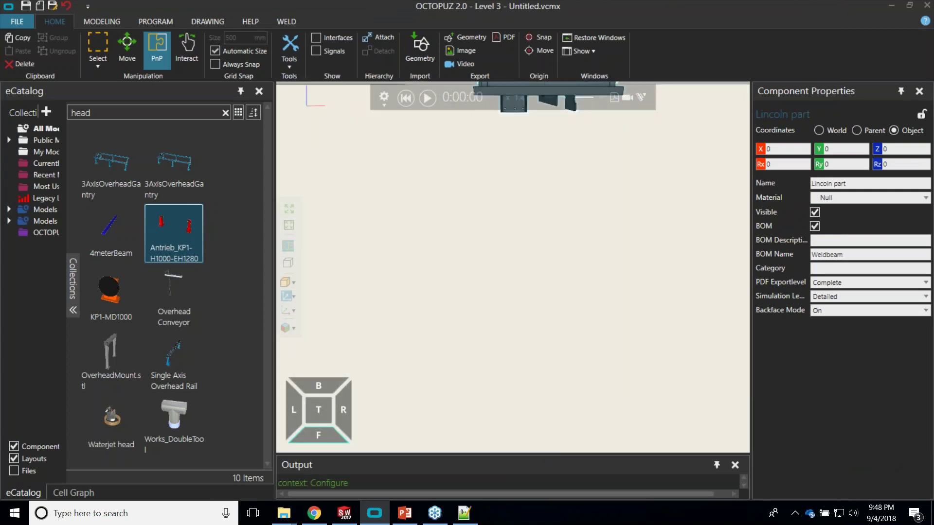
middle_drag(570, 293, 568, 368)
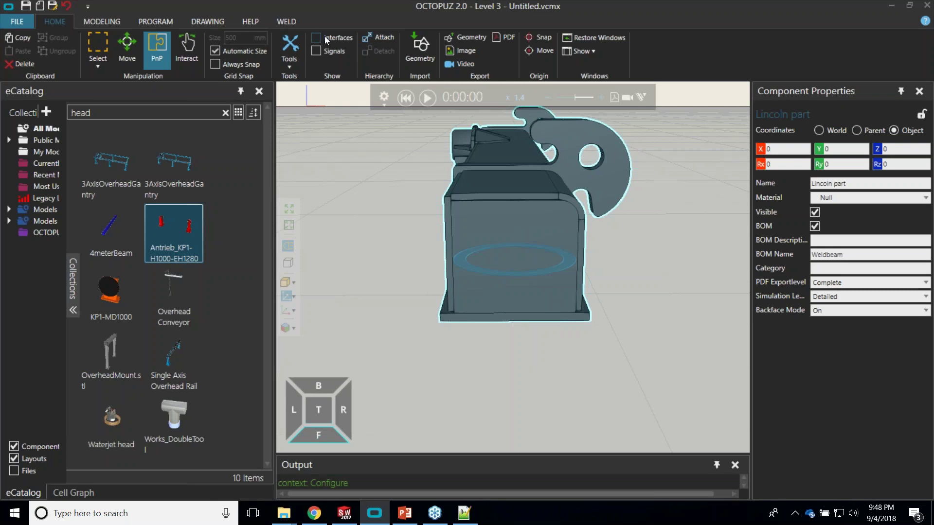
click(290, 59)
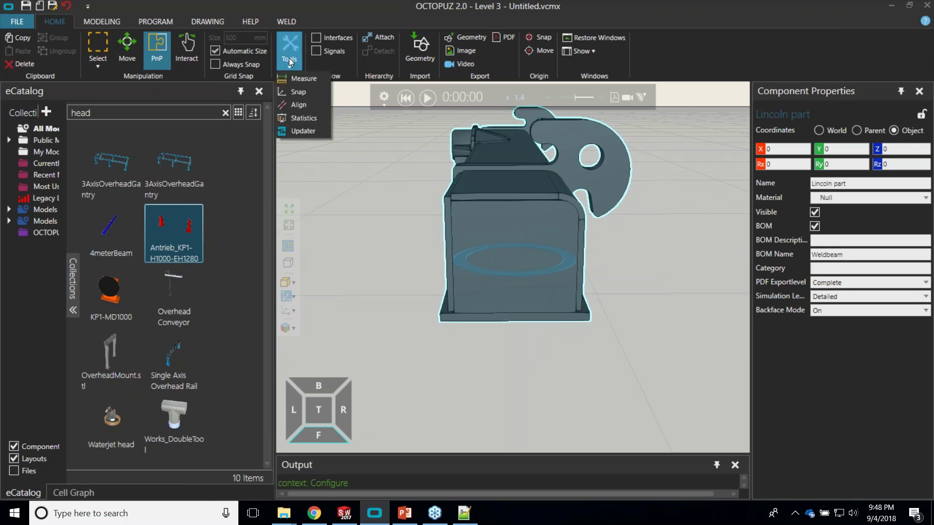
click(302, 104)
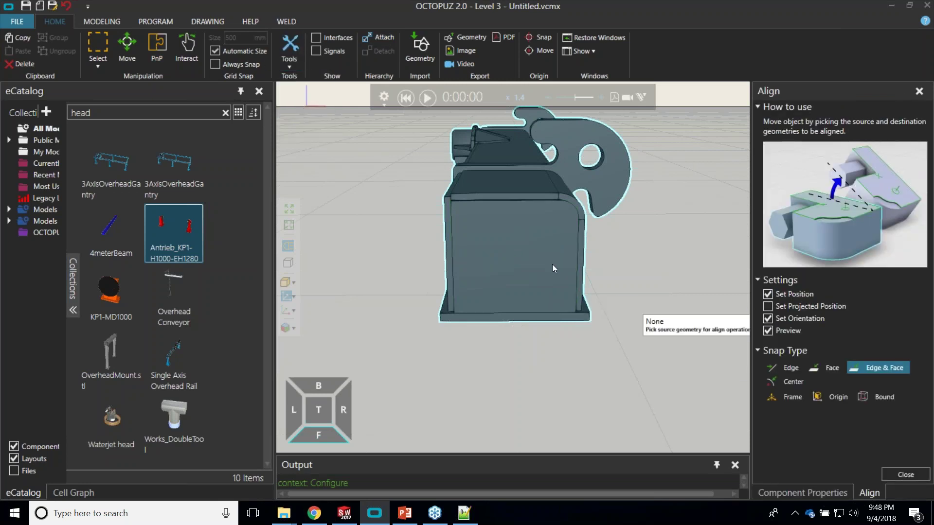
click(514, 258)
scroll(558, 311, down, 6)
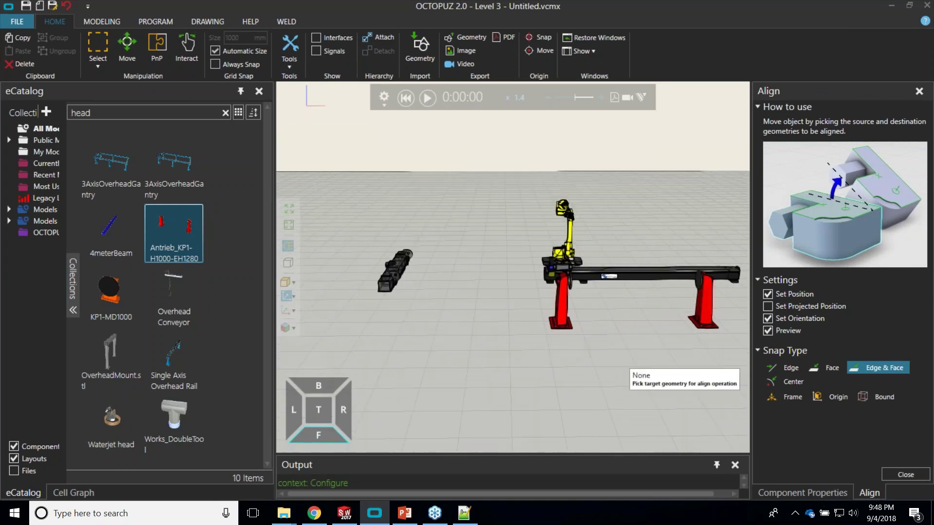
scroll(410, 296, up, 8)
scroll(411, 295, up, 5)
click(425, 340)
mouse_move(471, 378)
right_down()
mouse_move(482, 382)
mouse_move(472, 372)
right_up()
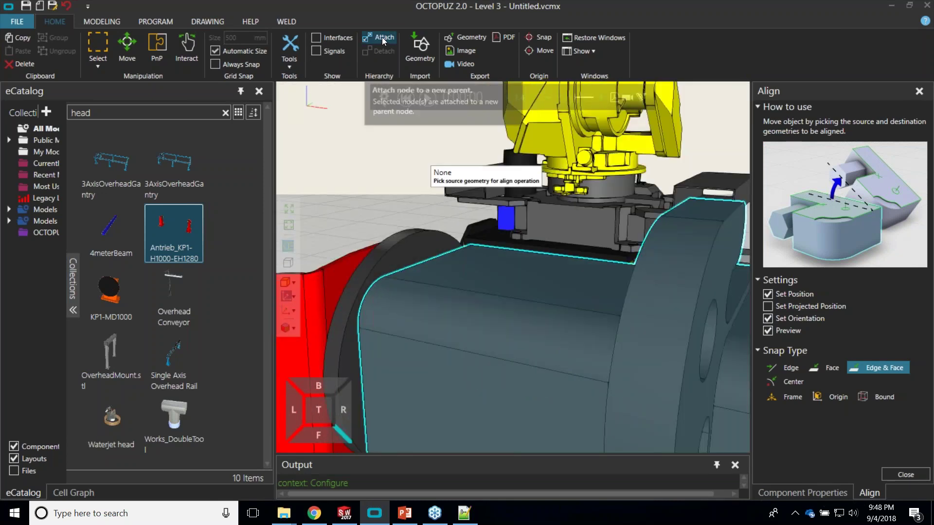
Step: Attach the weldbeam to the rotating faceplate of the headstock as its new parent node
click(381, 37)
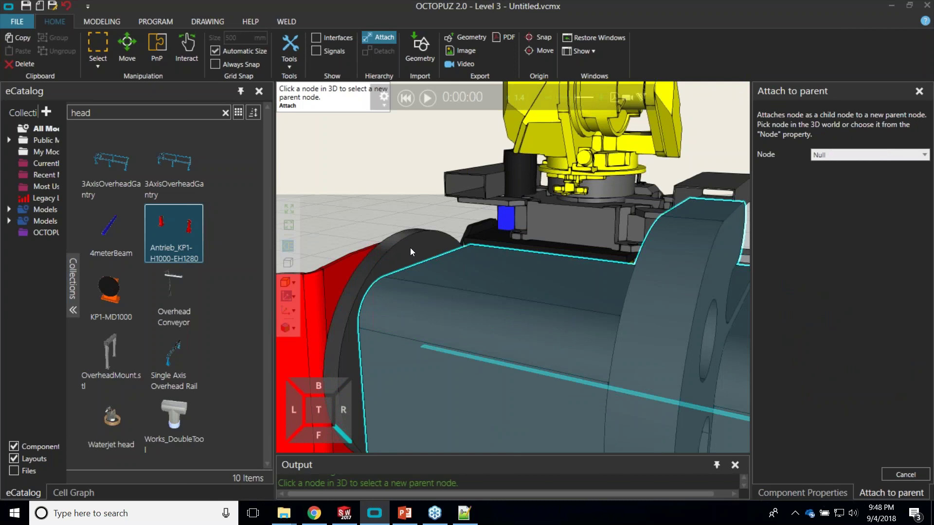
click(410, 247)
right_drag(485, 330, 623, 251)
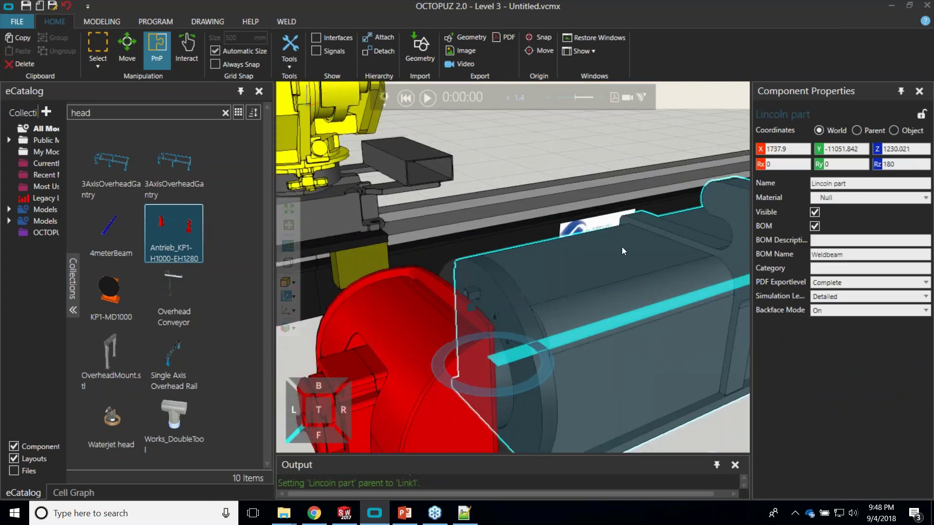
scroll(623, 252, down, 6)
right_drag(536, 302, 604, 335)
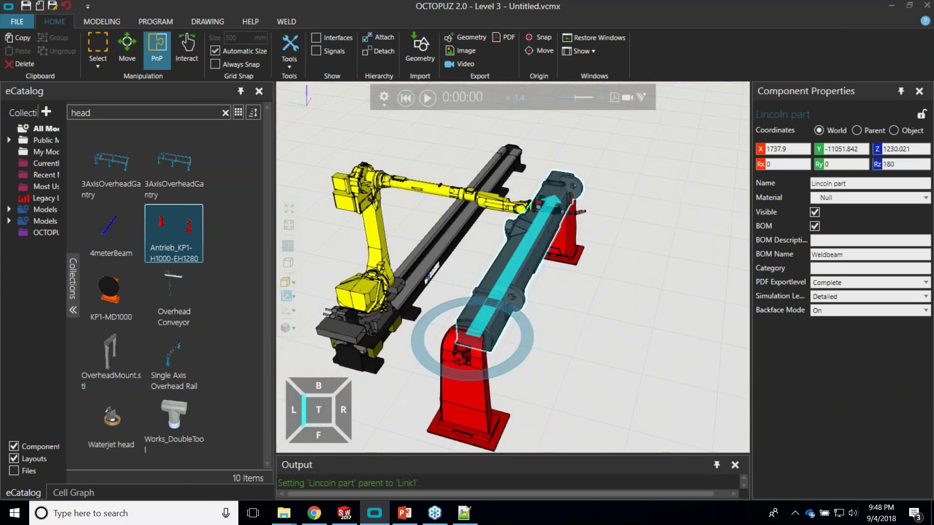
Step: Turn the positioner's faceplate interactively to check that the attached weldbeam rotates with it
click(616, 253)
scroll(592, 214, up, 6)
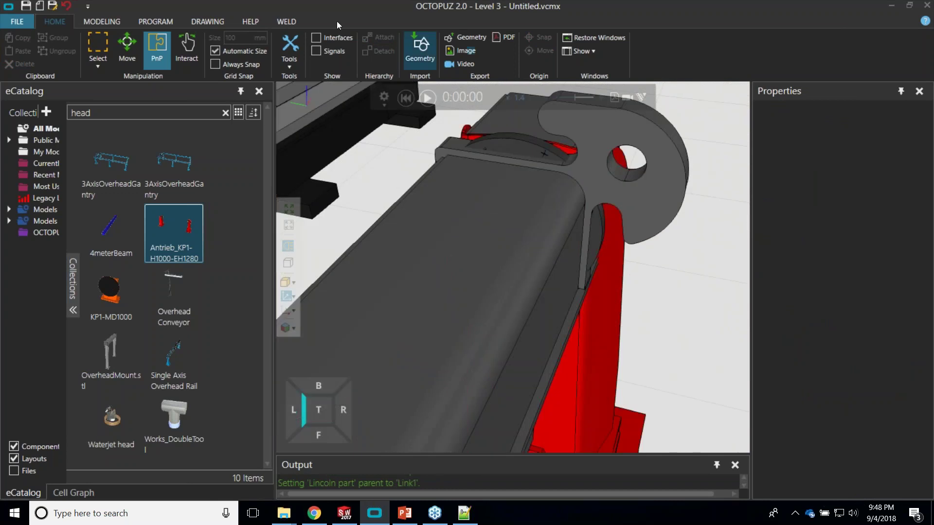
click(187, 50)
drag(513, 147, 502, 132)
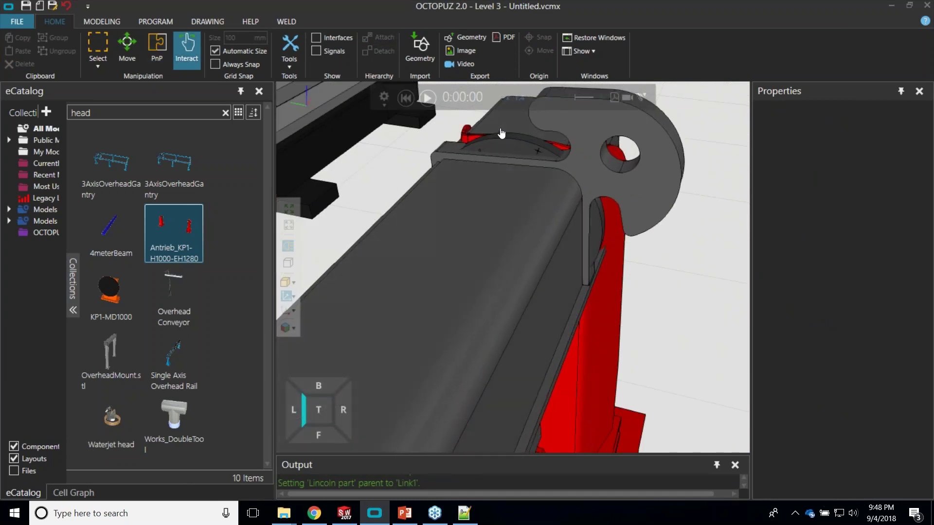
scroll(515, 177, down, 3)
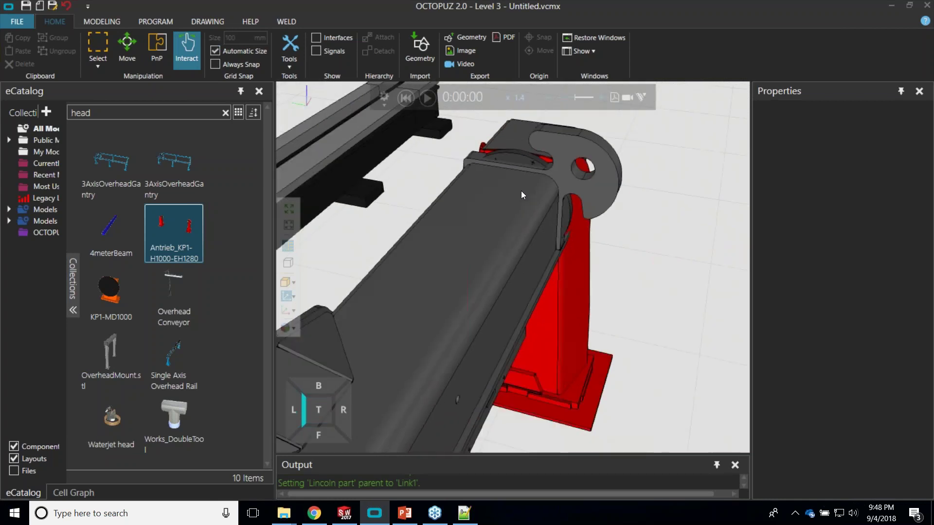
scroll(521, 191, down, 5)
Step: Set the spacing of the headstock-tailstock positioner to 4000
click(586, 305)
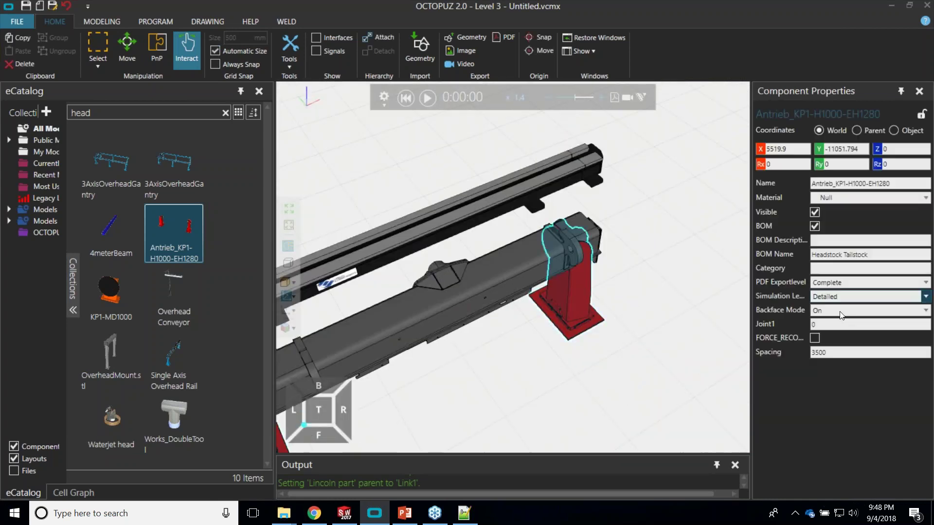
click(814, 353)
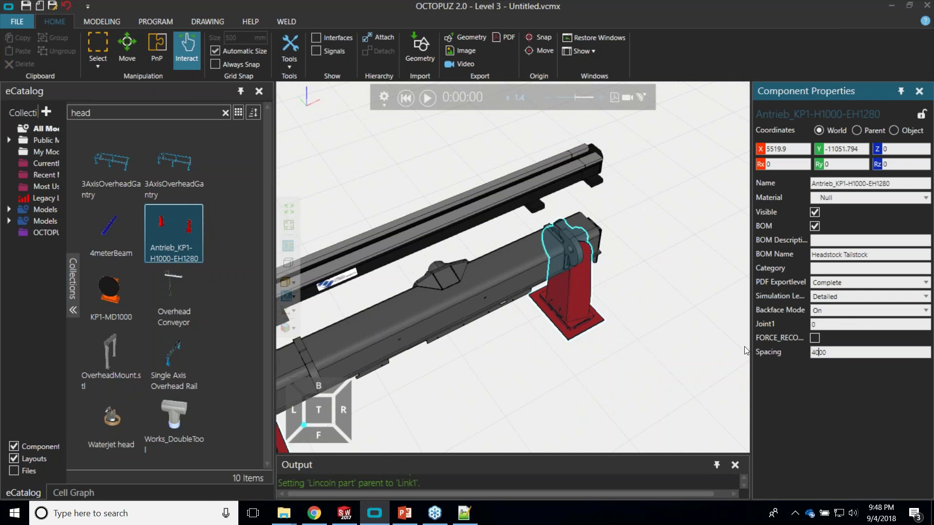
key(Return)
right_drag(556, 413, 474, 371)
right_drag(346, 334, 404, 313)
click(291, 56)
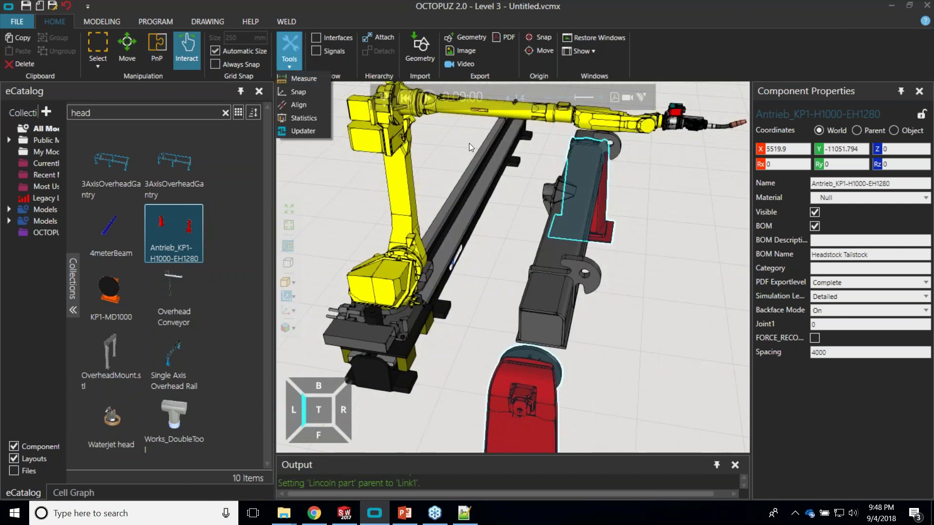
click(302, 104)
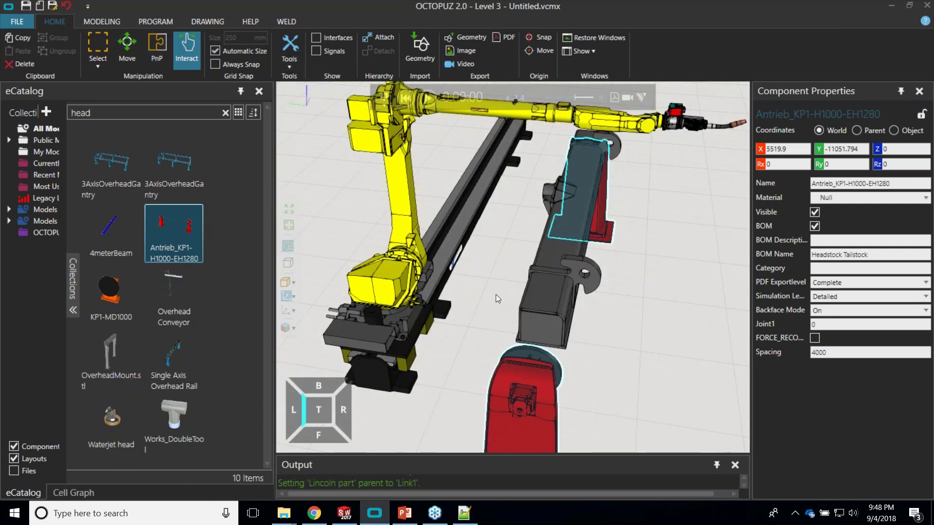
click(542, 329)
right_drag(592, 372, 487, 325)
click(903, 475)
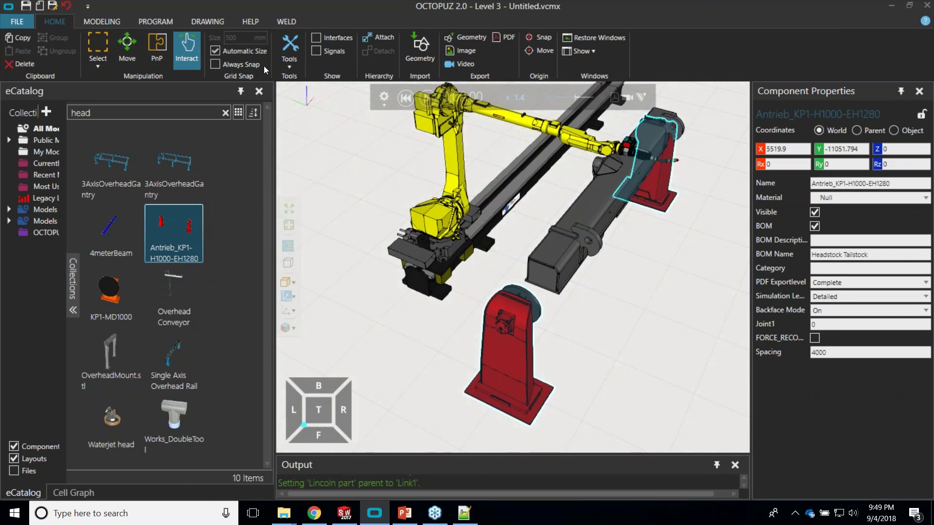
click(290, 53)
click(542, 275)
right_drag(574, 324, 536, 314)
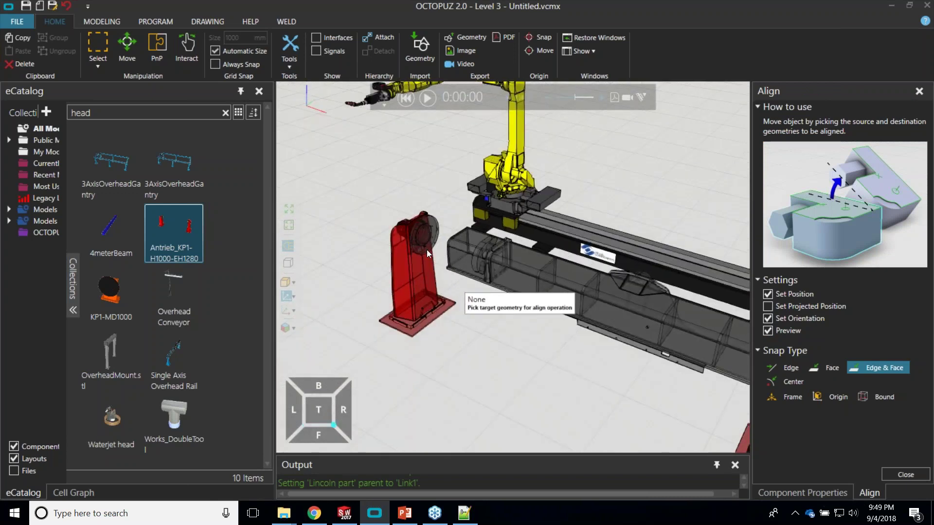
scroll(416, 228, up, 5)
right_drag(483, 364, 454, 254)
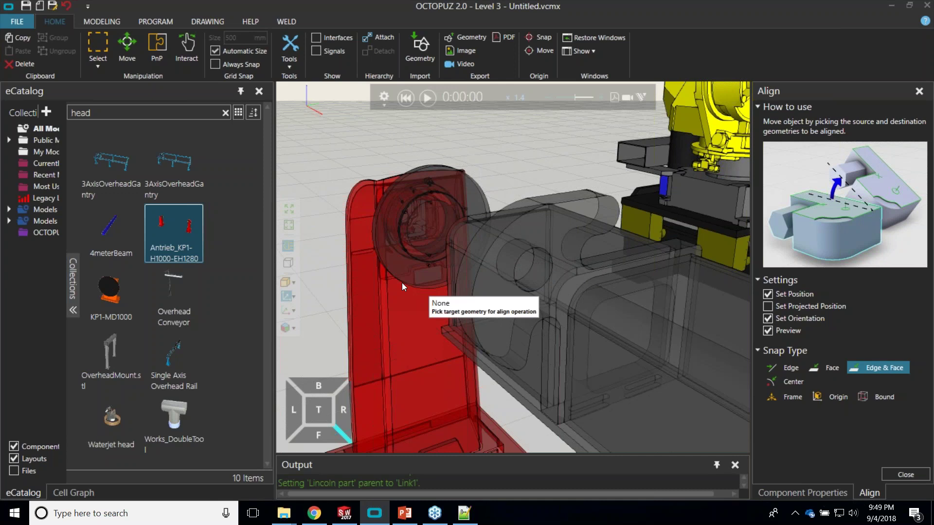
right_drag(403, 287, 423, 297)
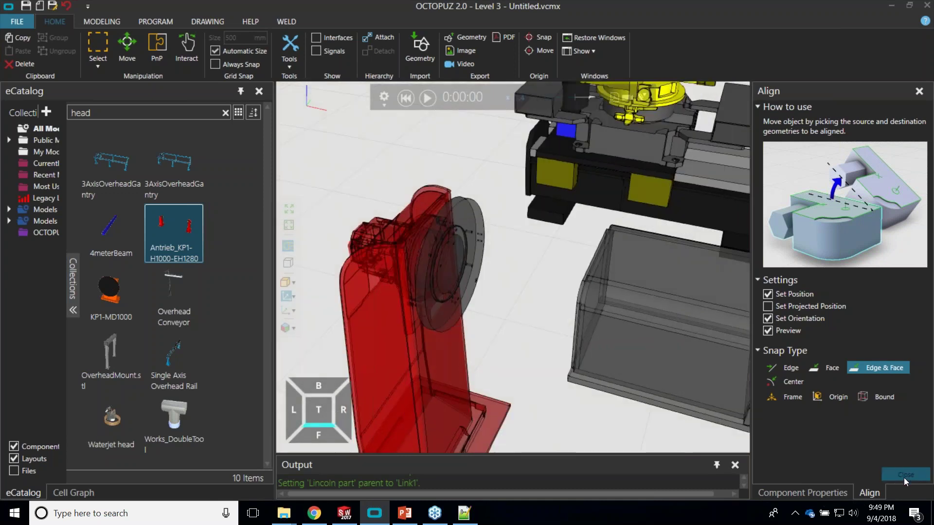
click(905, 475)
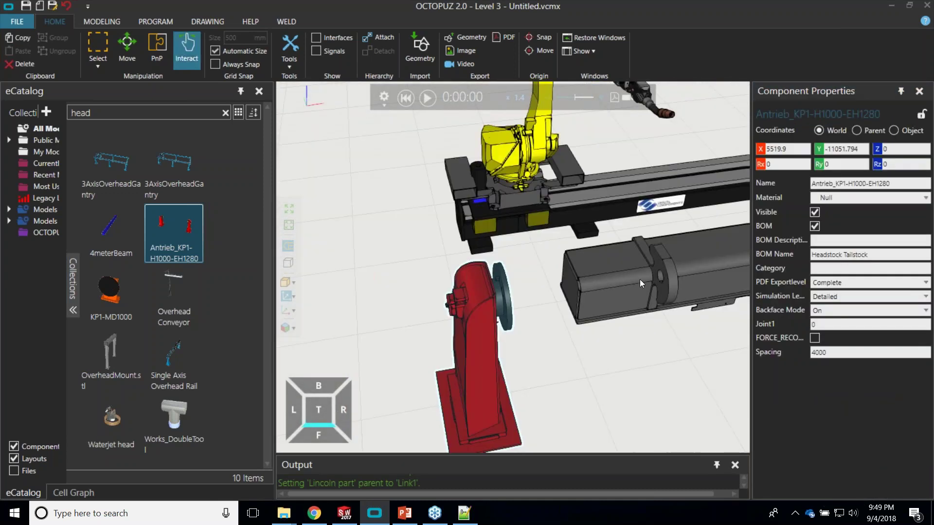
Step: Move the headstock-tailstock positioner together with its attached weldbeam about 290 mm in the negative X direction
click(117, 43)
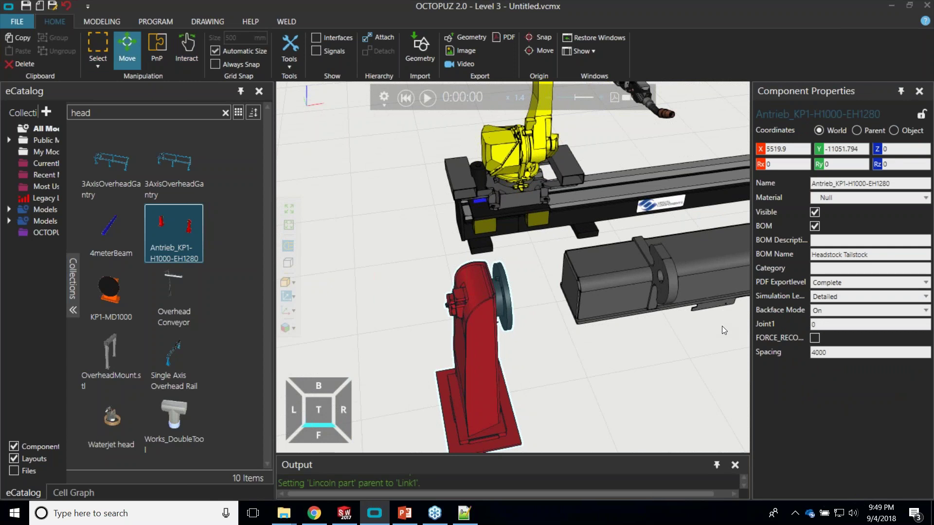
scroll(648, 323, down, 5)
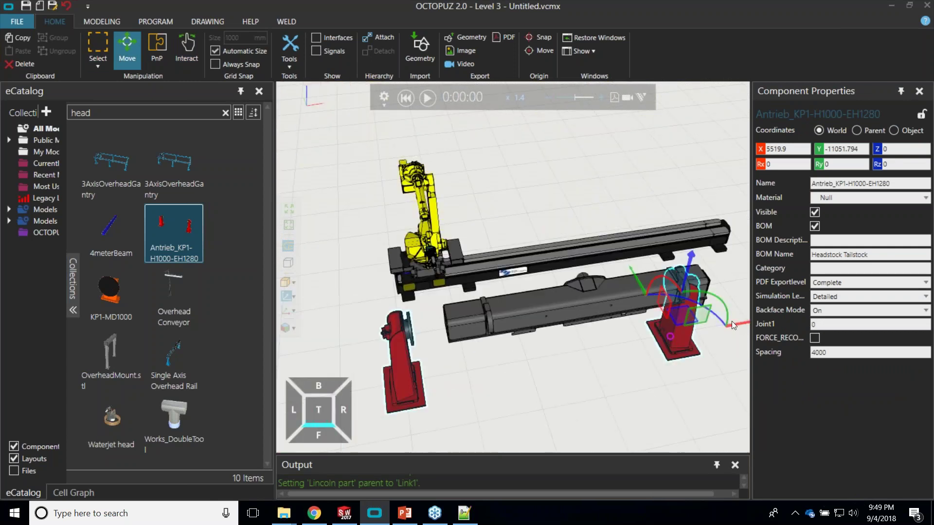
drag(742, 325, 724, 325)
Step: Detach the weldbeam and align its end face again with the faceplate of the headstock
click(527, 318)
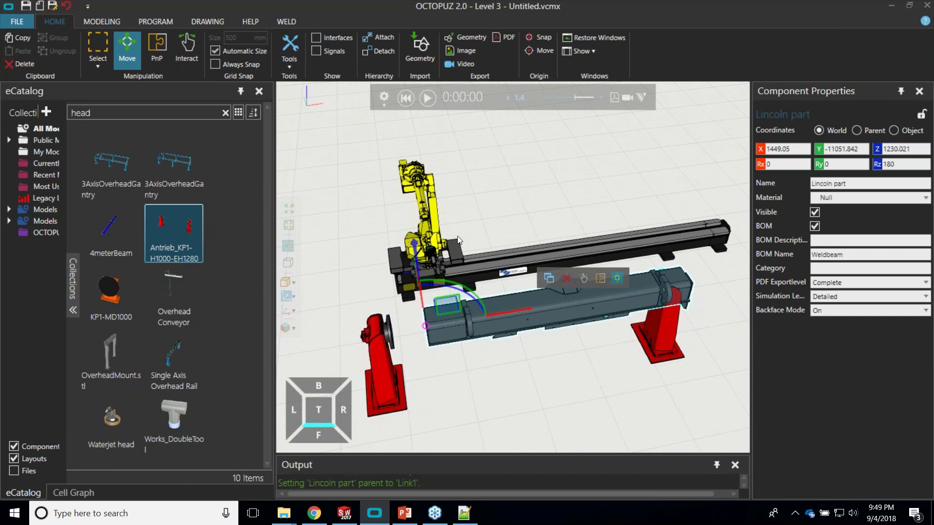
click(383, 52)
right_drag(552, 391, 515, 344)
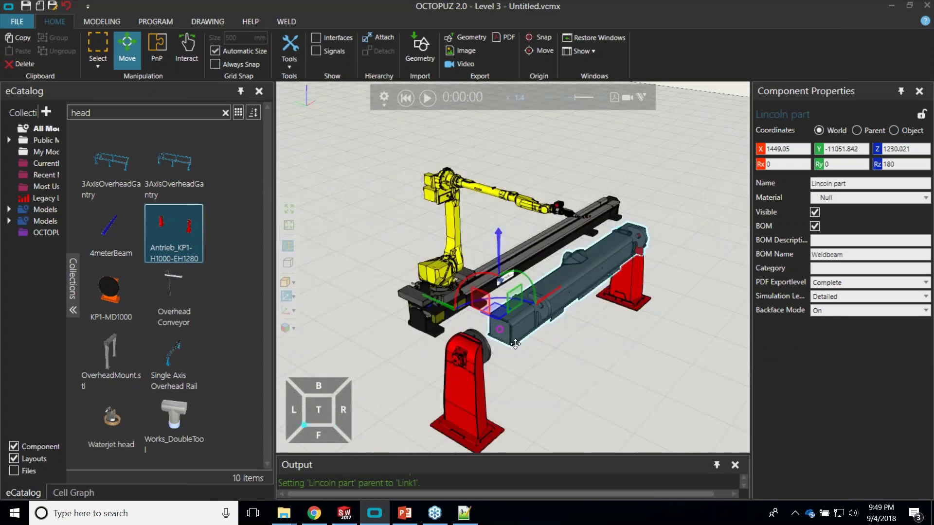
scroll(515, 344, up, 3)
click(290, 54)
click(300, 105)
right_drag(505, 360, 438, 335)
click(412, 287)
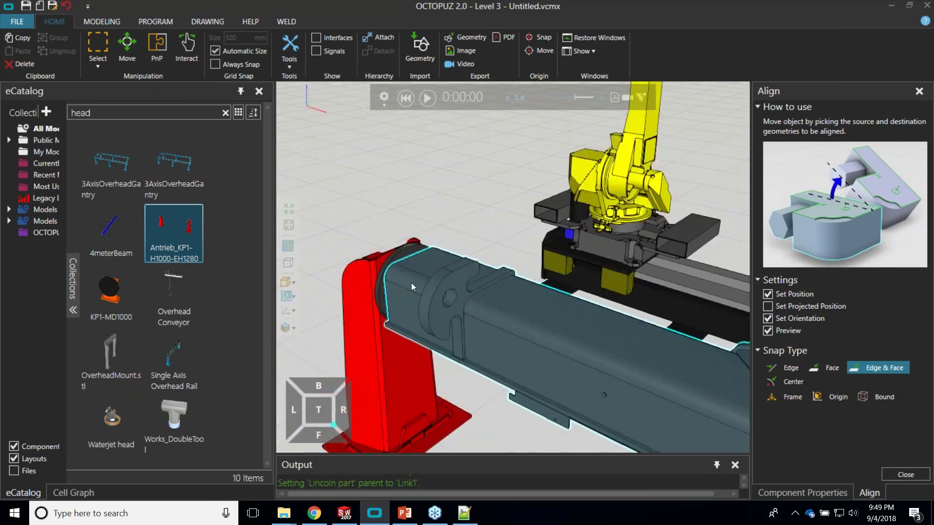
click(408, 253)
right_drag(440, 372, 612, 221)
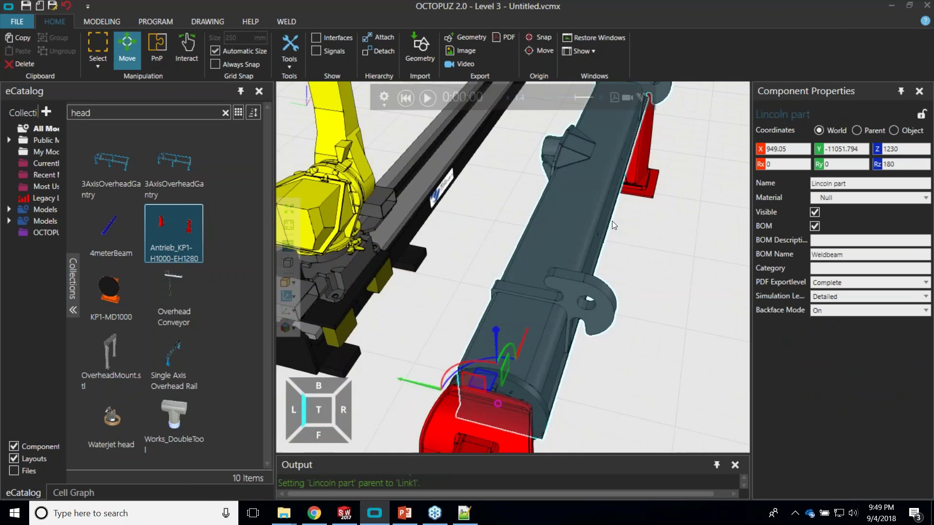
Step: Open the welding tools and set the robot's J5 joint to -45 degrees
right_drag(590, 255, 382, 110)
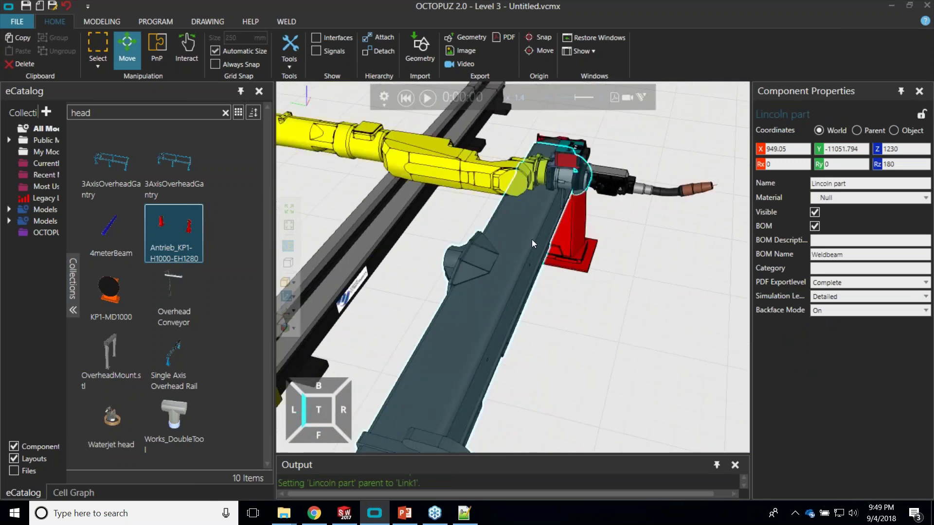
scroll(533, 243, down, 5)
right_drag(582, 344, 500, 132)
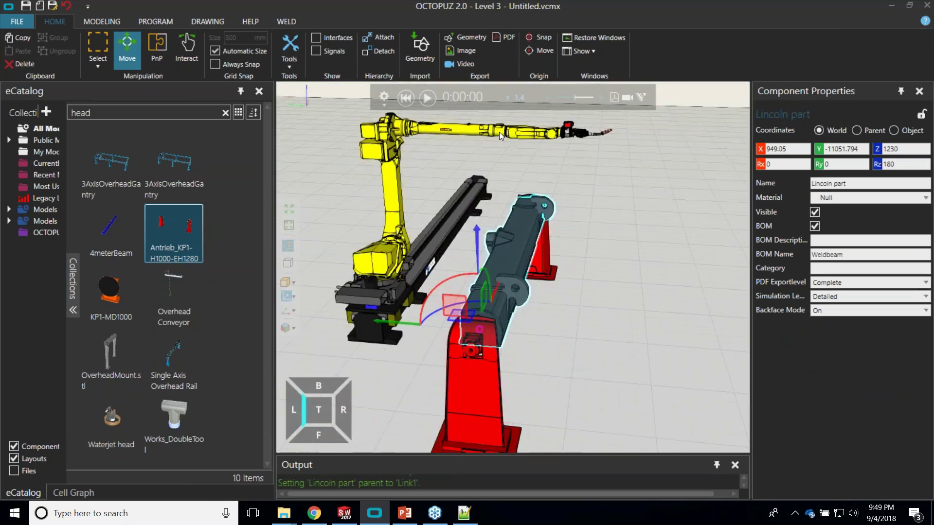
click(286, 22)
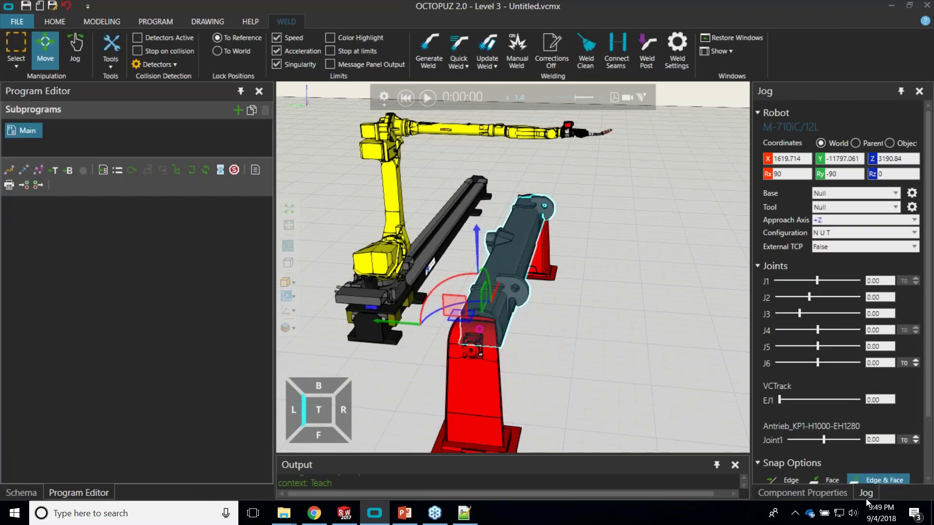
click(879, 346)
text(-45)
key(Return)
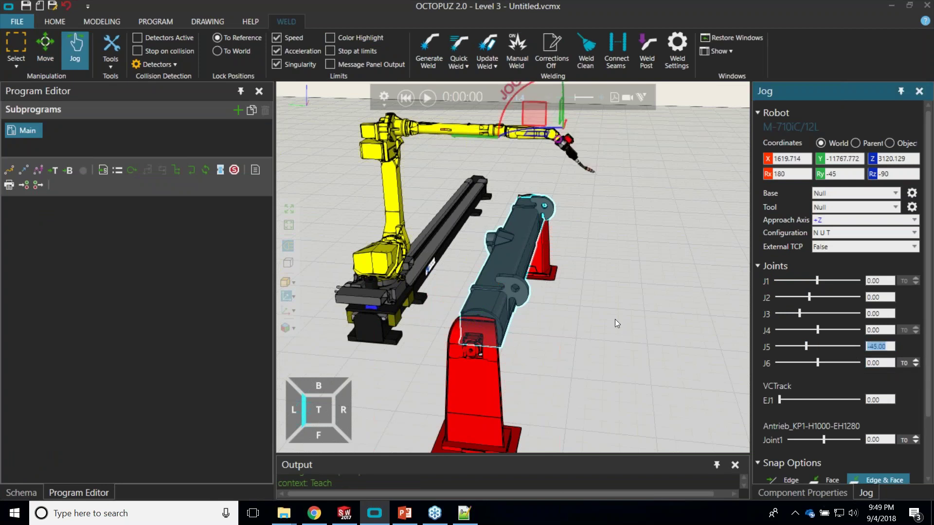
Step: Select Uframe1 as the robot's base frame and open the frame's properties
right_drag(602, 225, 615, 265)
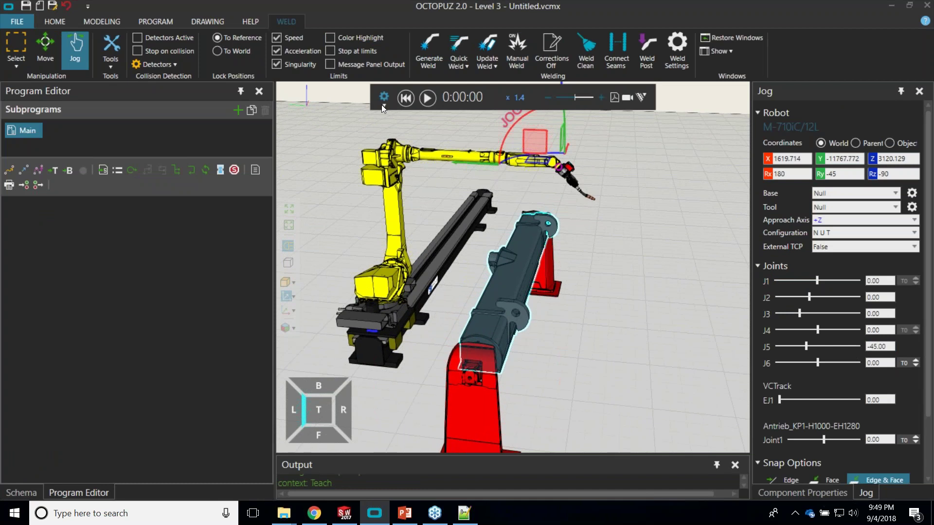
click(896, 194)
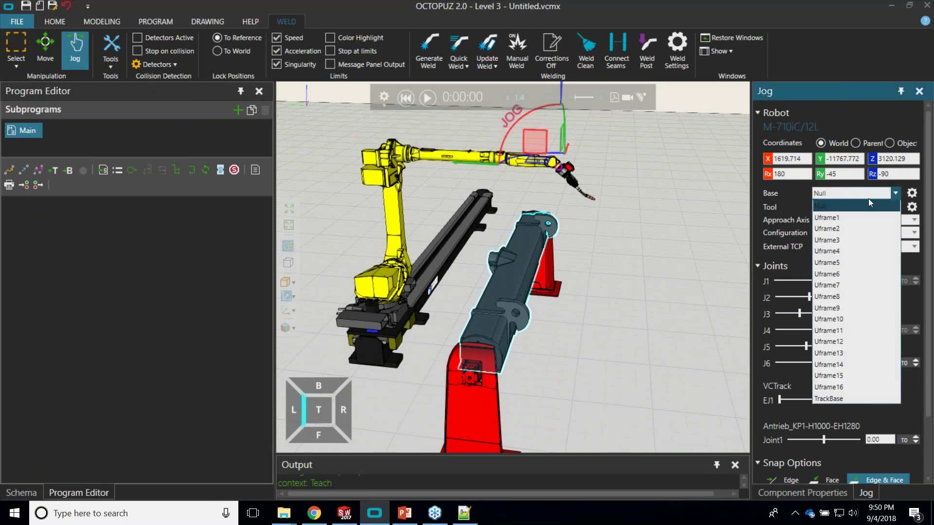
click(849, 218)
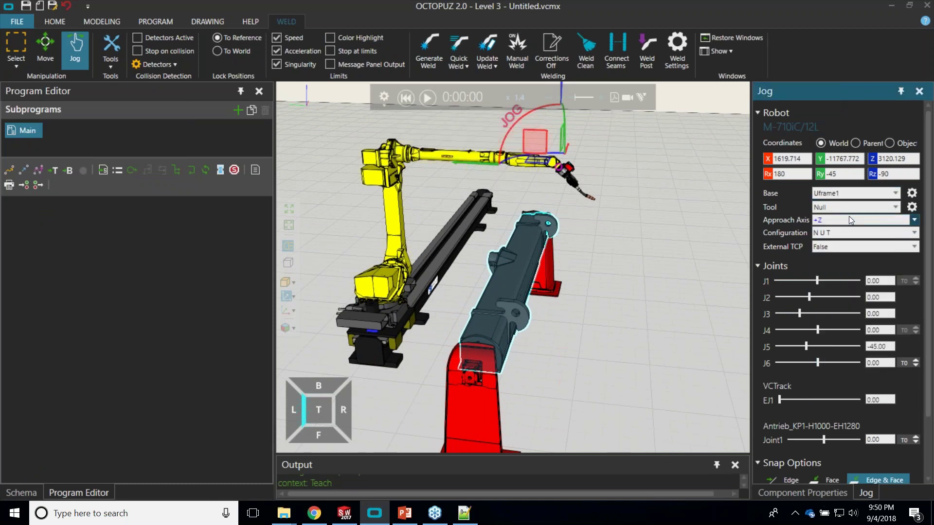
click(912, 194)
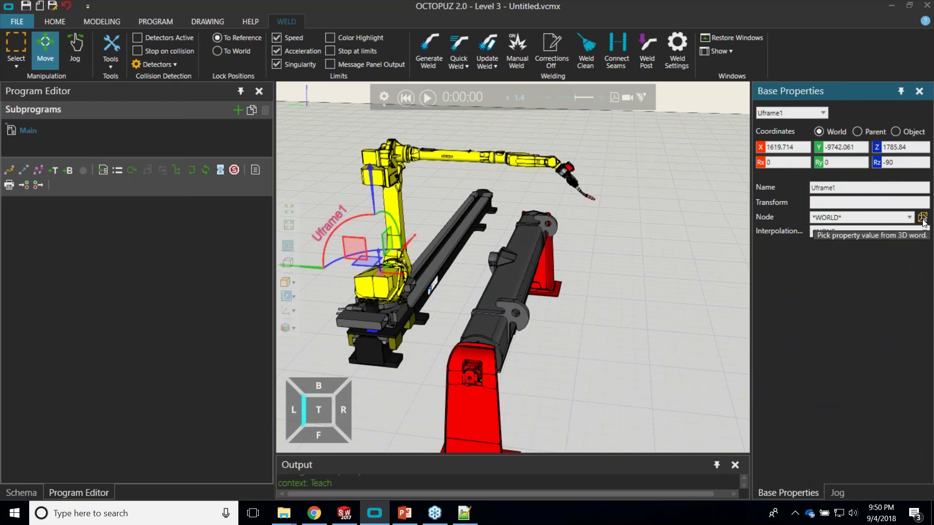
Step: Attach Uframe1 to the weldbeam by picking the Lincoln part as the frame's node in the 3D scene
click(923, 218)
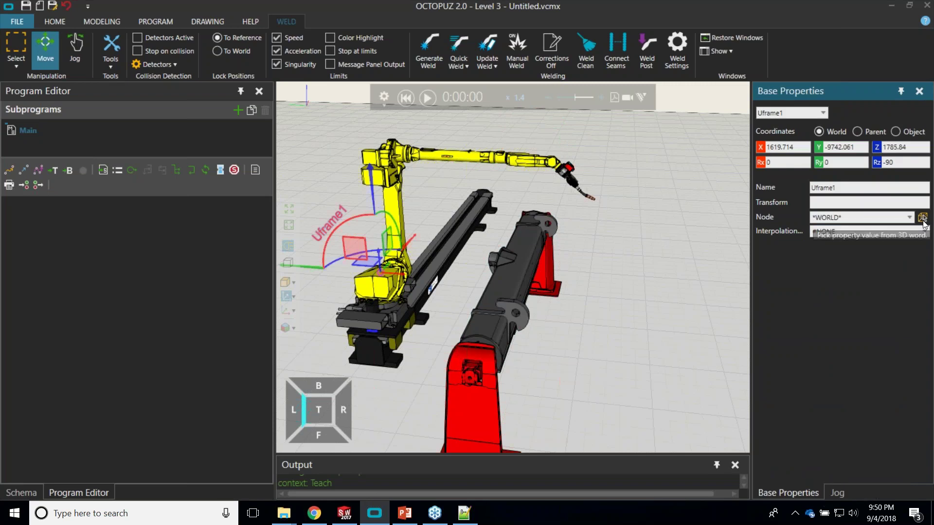
click(530, 233)
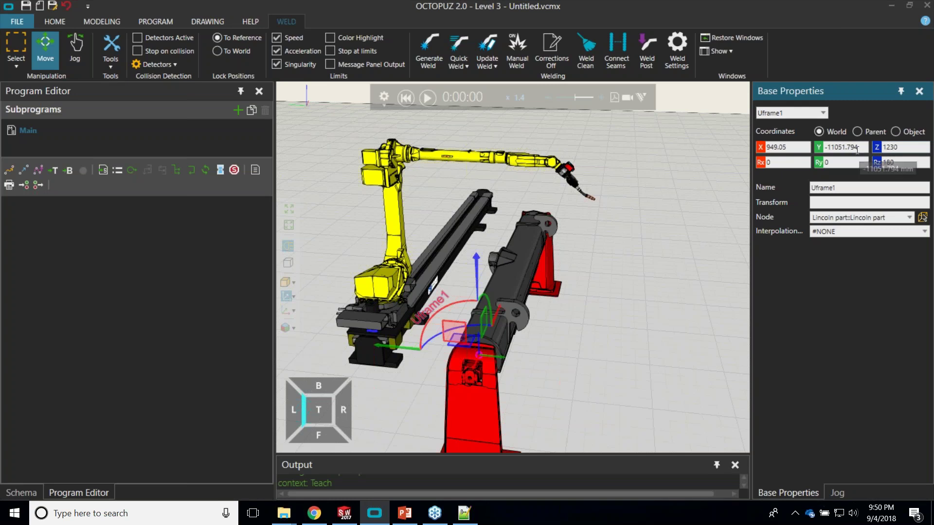
scroll(446, 279, up, 5)
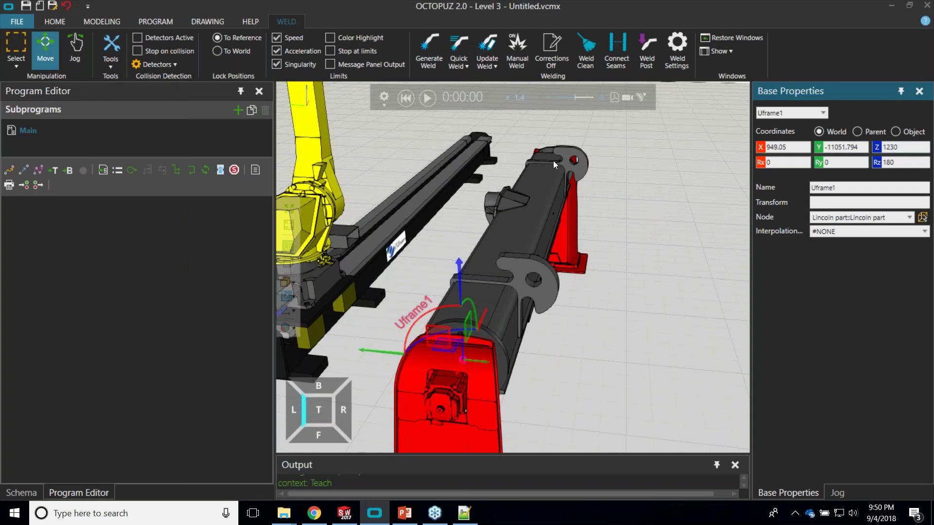
Step: Select BinzelTCP as the robot's active tool for jogging
click(837, 492)
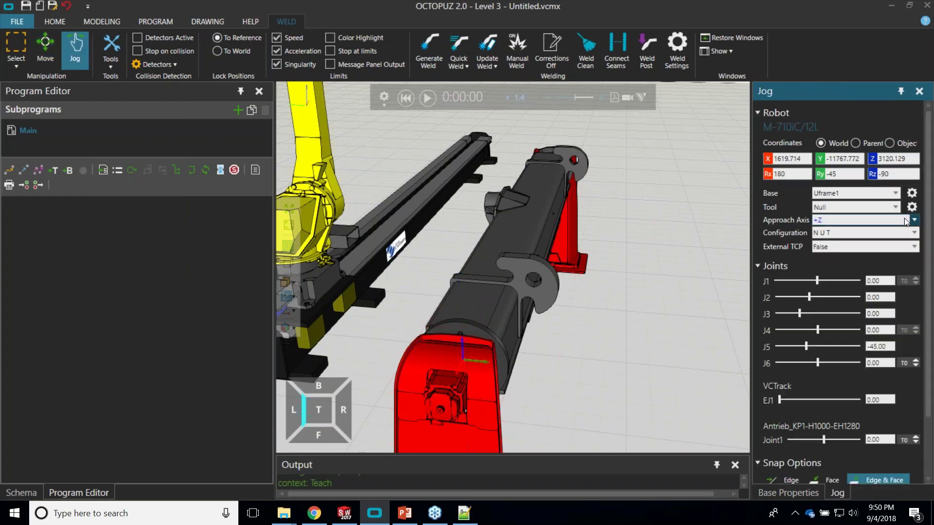
click(895, 207)
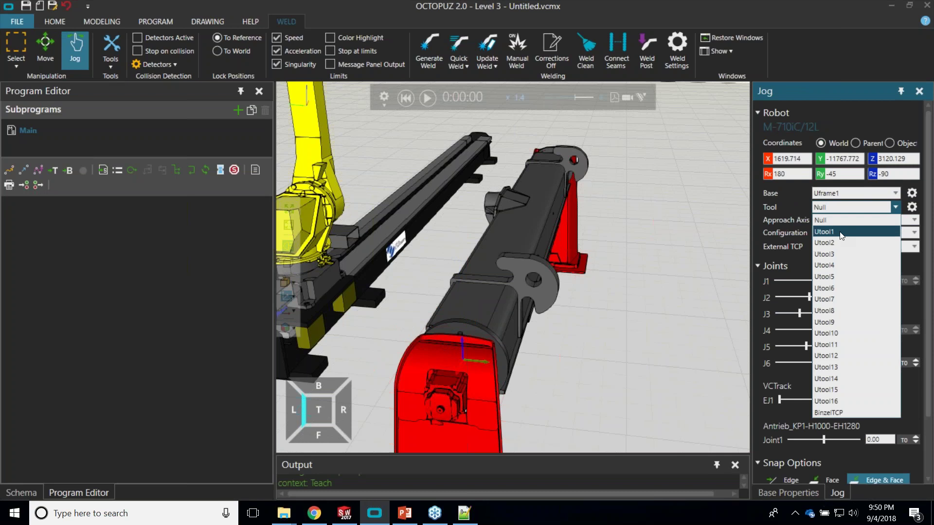
click(842, 415)
right_drag(638, 258, 693, 191)
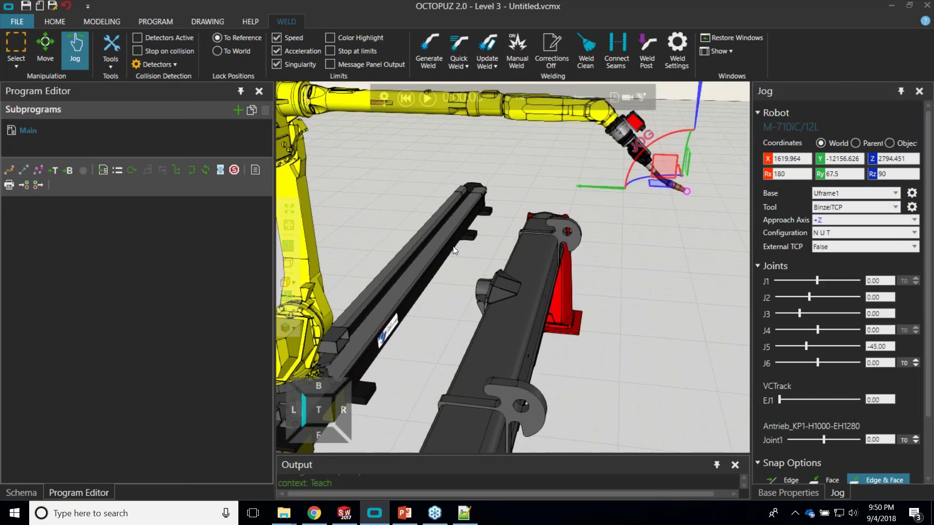
Step: Open the weld generation settings for the robot and load the default weld recipe
click(384, 110)
right_drag(626, 276, 564, 286)
scroll(467, 200, up, 5)
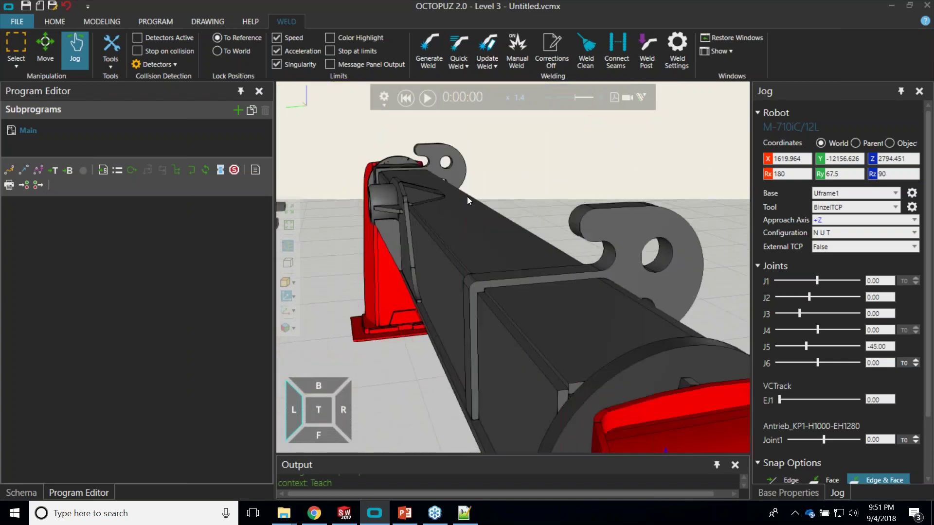
click(425, 44)
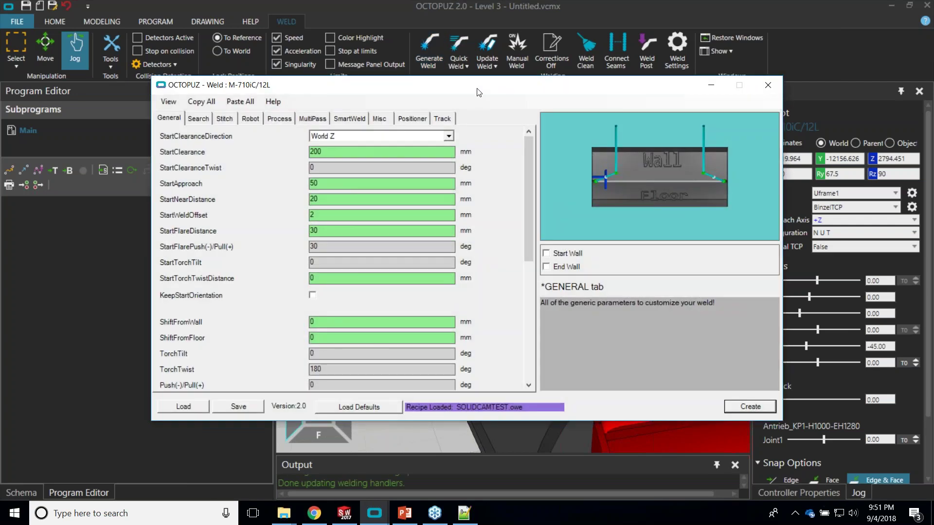
drag(480, 93, 486, 78)
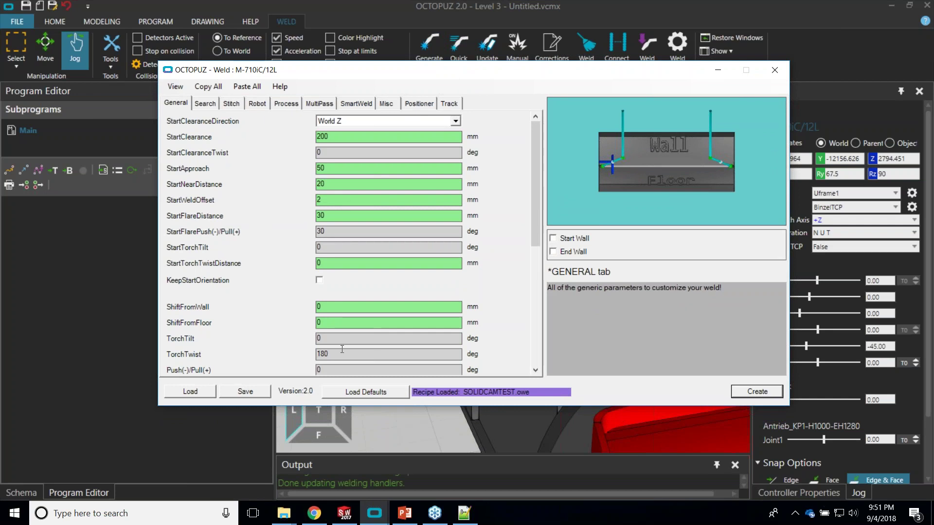
click(340, 394)
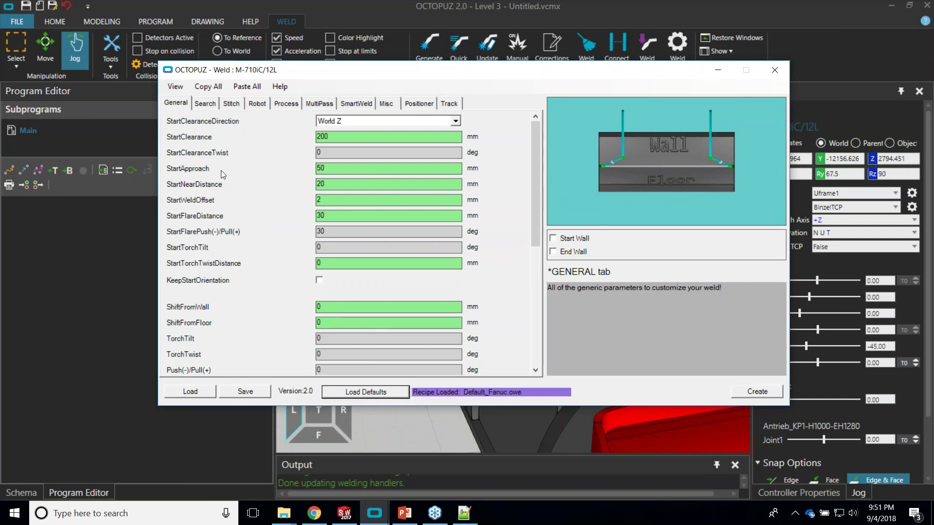
Step: Review the general weld parameters, including the weld length, push/pull and torch twist settings
scroll(214, 168, down, 5)
scroll(235, 257, up, 5)
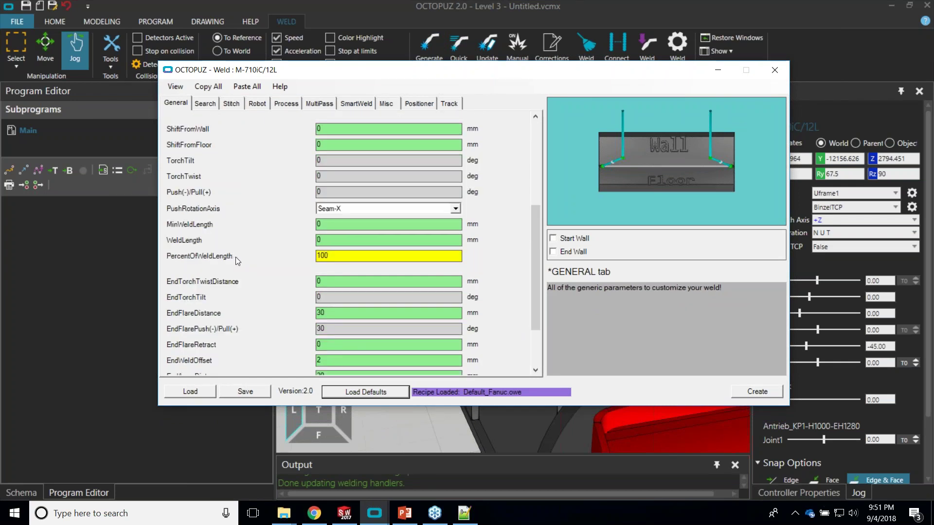
scroll(244, 259, down, 3)
scroll(241, 189, up, 2)
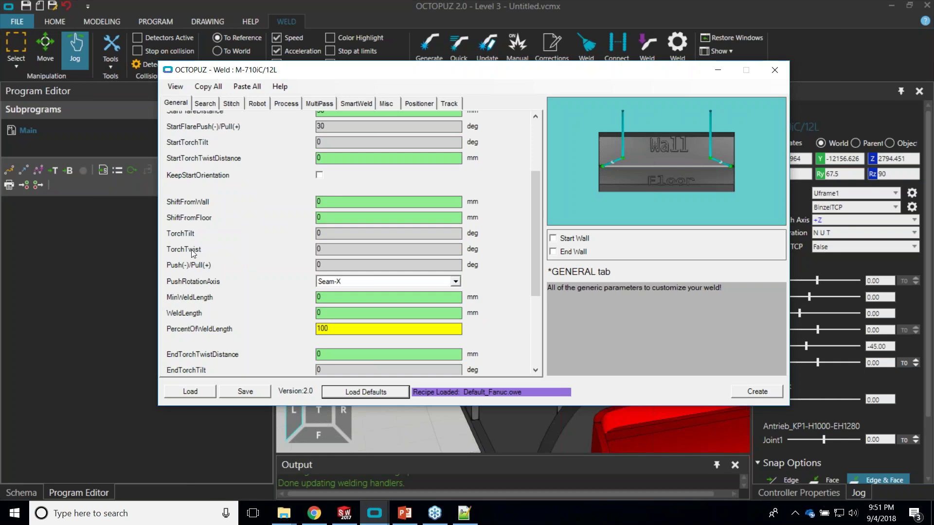
click(346, 265)
click(328, 249)
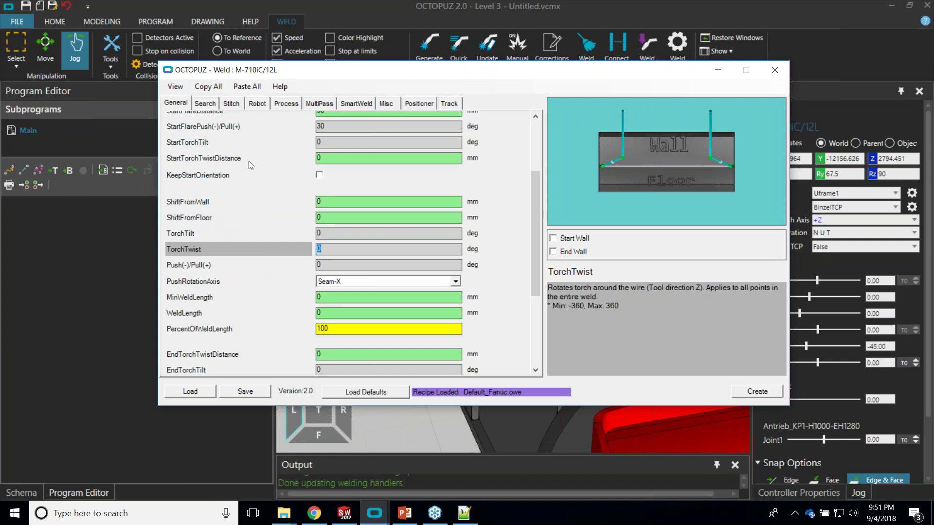
Step: Review the touch-sensing search modes, the stitch option and the welding process parameters
click(211, 109)
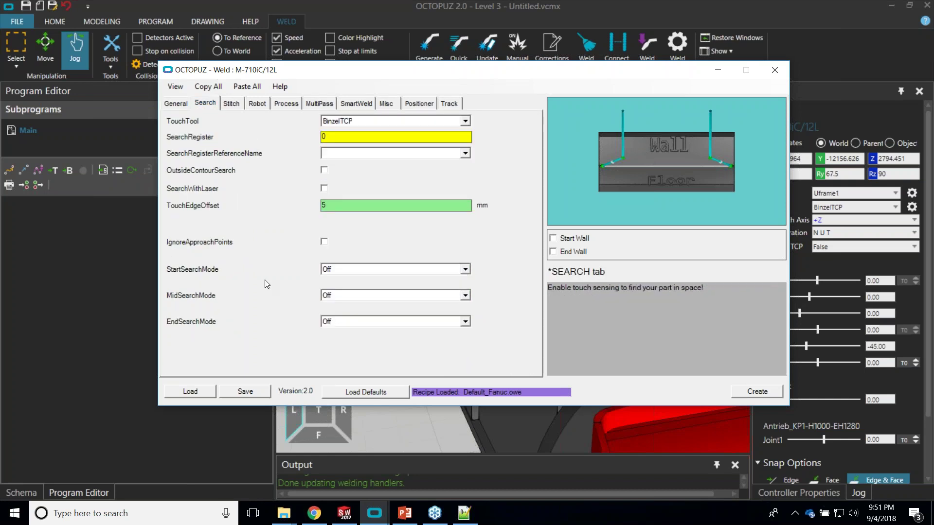
click(330, 270)
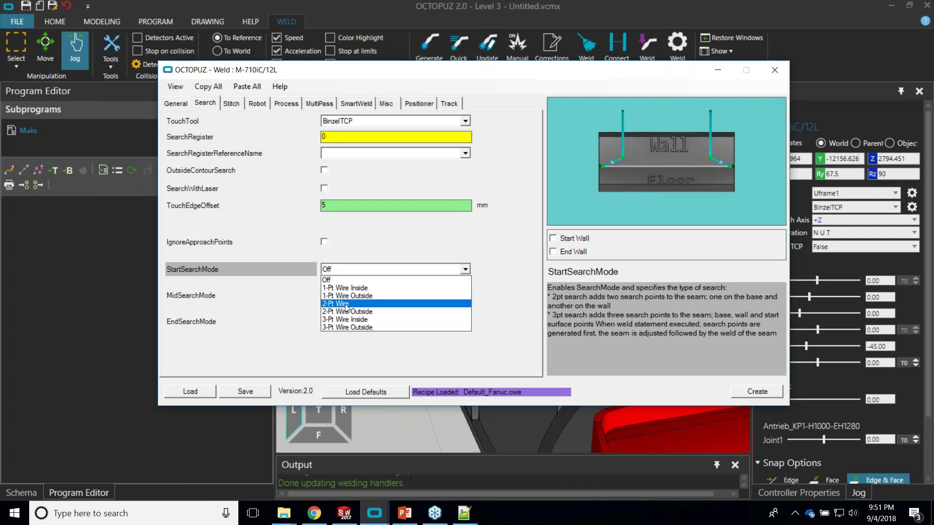
click(247, 307)
click(231, 103)
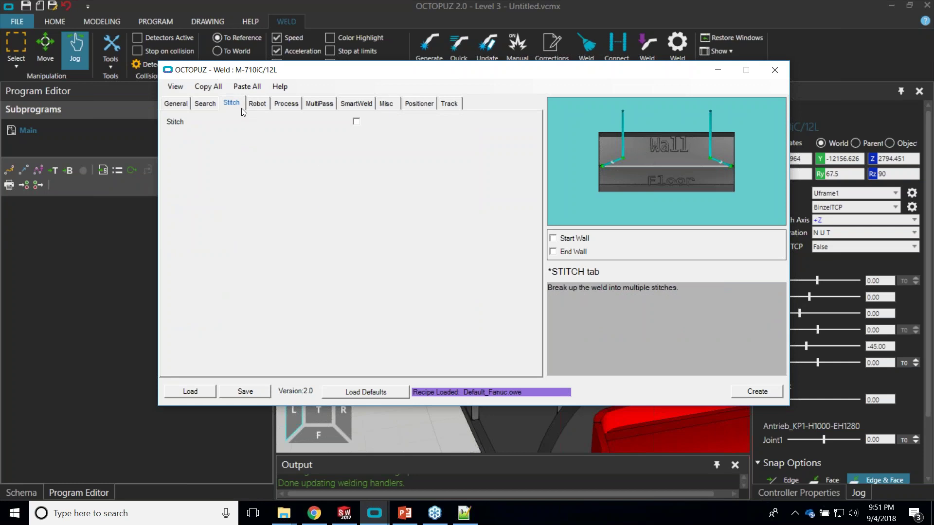
click(292, 103)
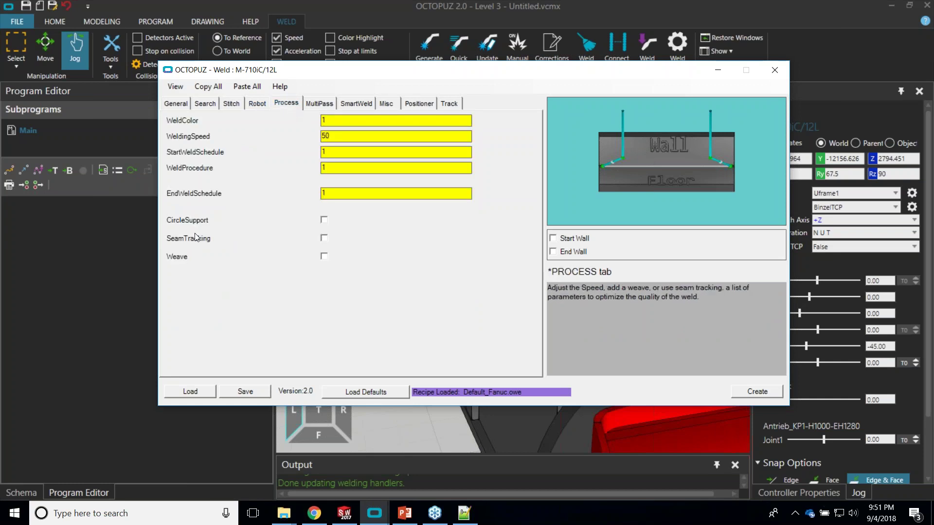
Step: Set the multipass layers to Quintuple-Layer and select individual passes, ending with pass 9, in the preview
click(318, 104)
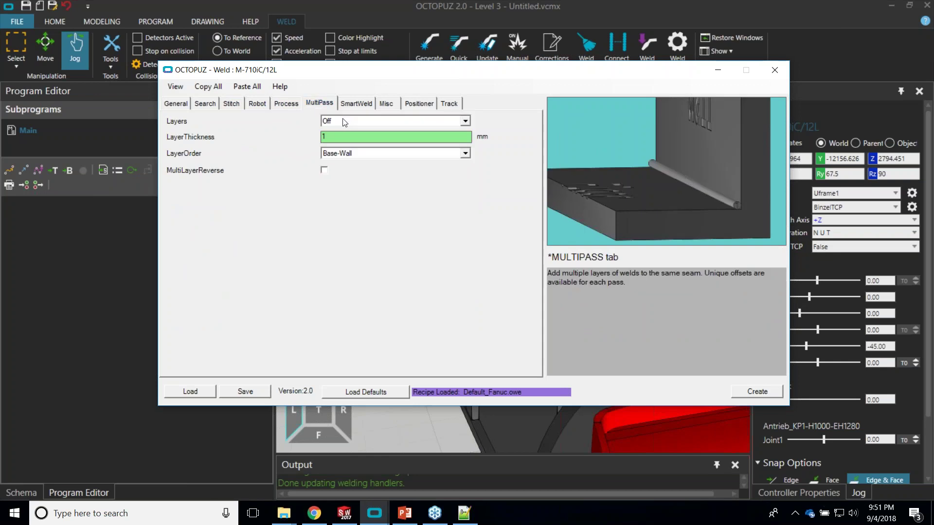
click(345, 124)
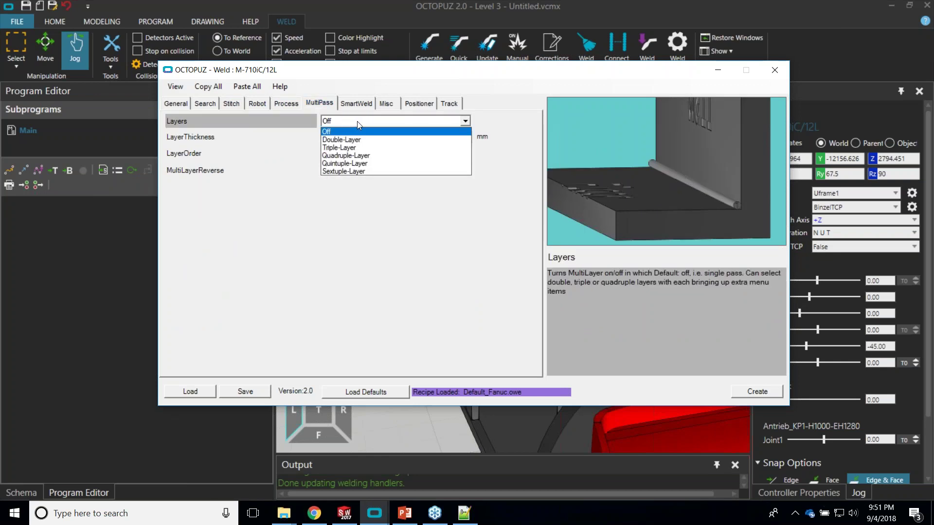
click(360, 163)
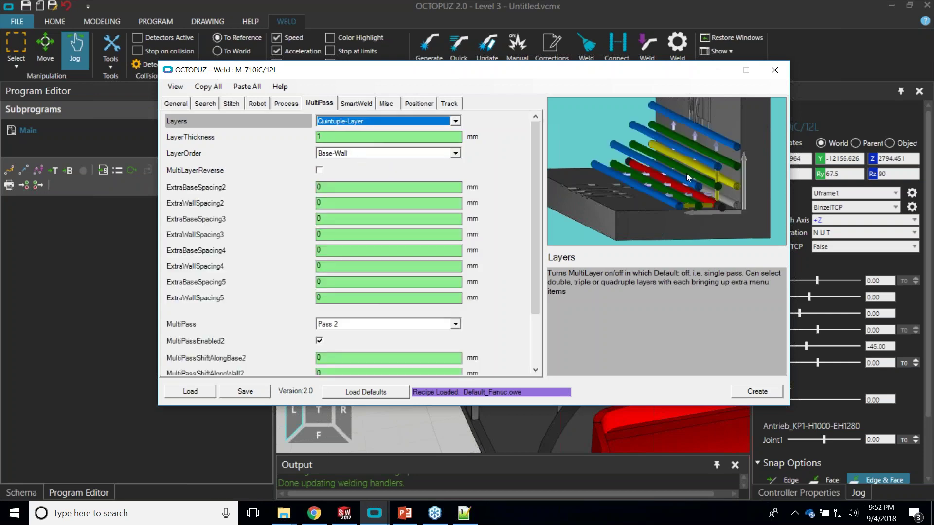
click(683, 180)
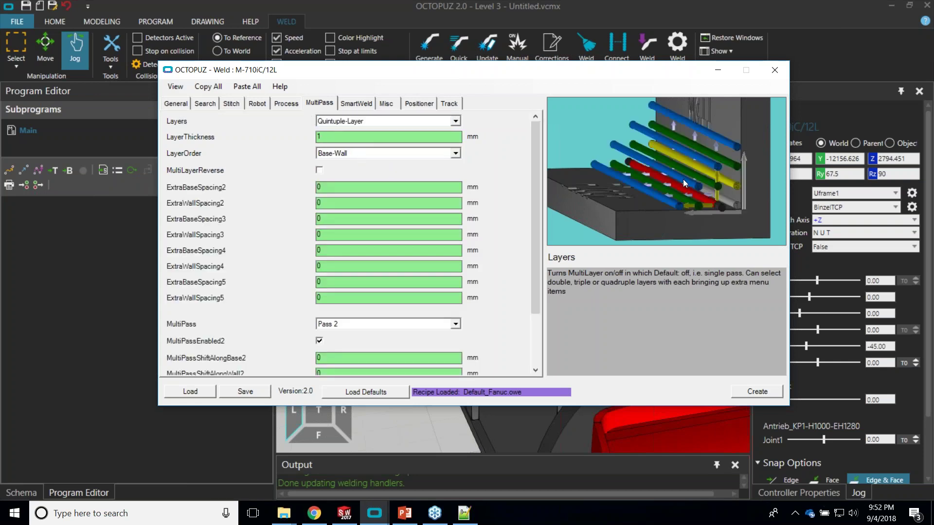
click(708, 161)
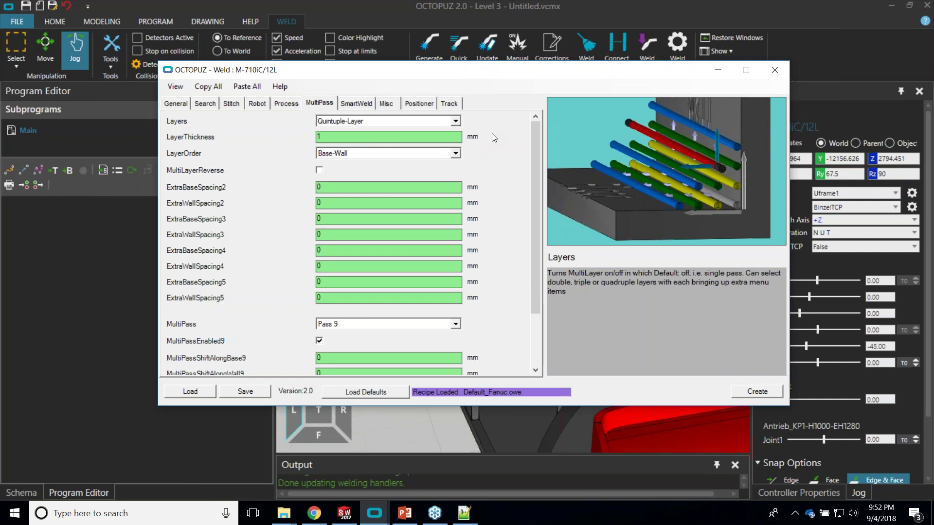
Step: Review the SmartWeld and positioner settings and close the weld settings without creating a weld
click(362, 104)
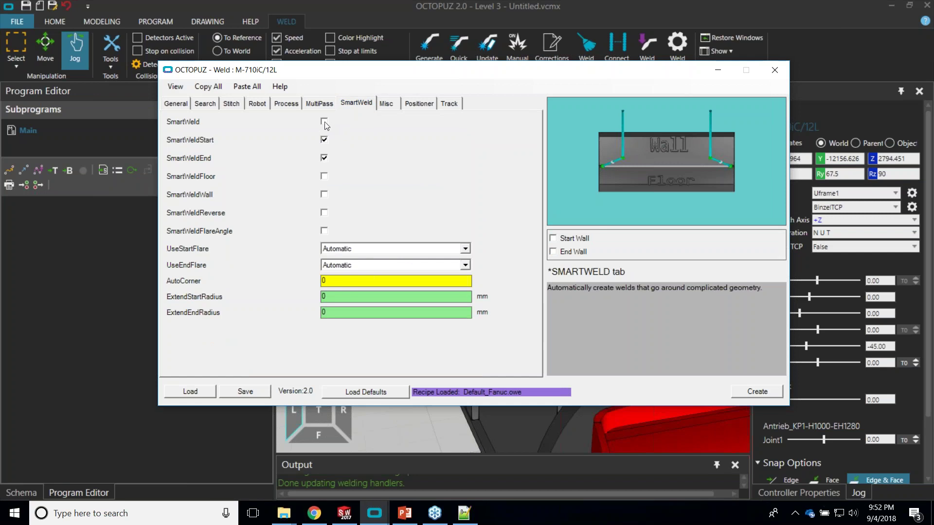
click(418, 104)
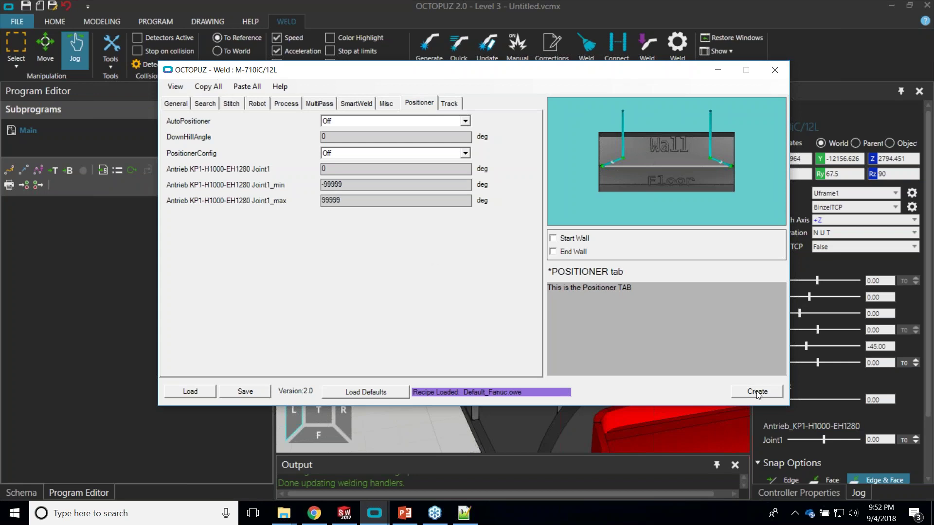
click(777, 69)
click(375, 515)
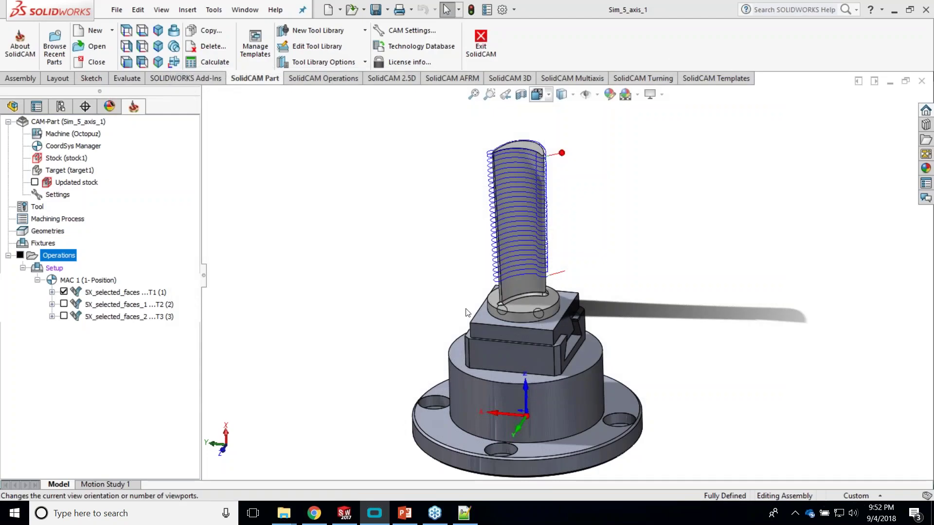
click(375, 515)
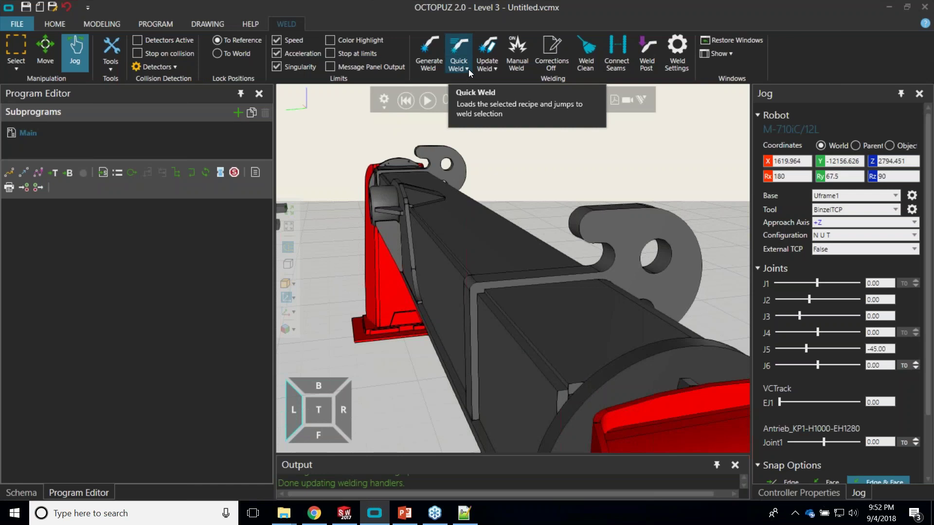
Step: Generate a quick weld with the SOLIDCAMTEST recipe on the seam between the weldbeam's top face and the hooked plate, picking its start surface
click(468, 69)
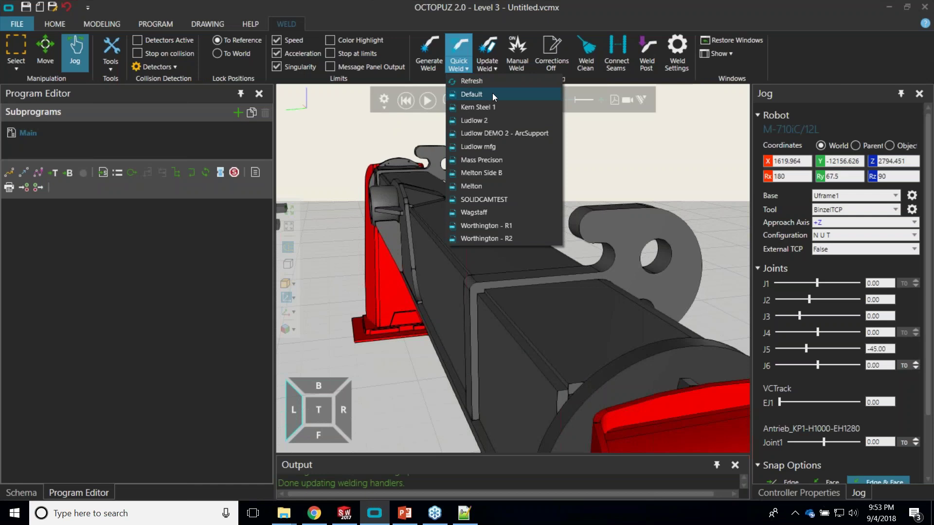
click(504, 197)
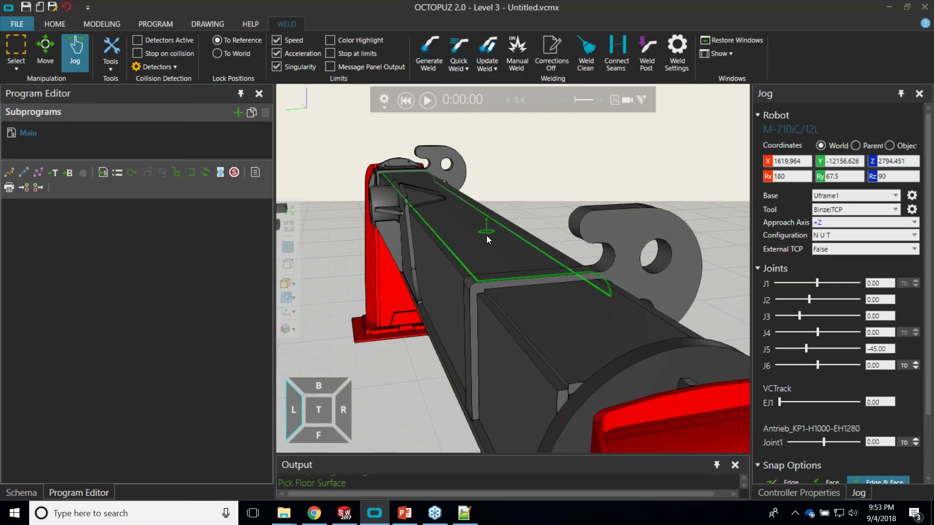
scroll(487, 293, up, 4)
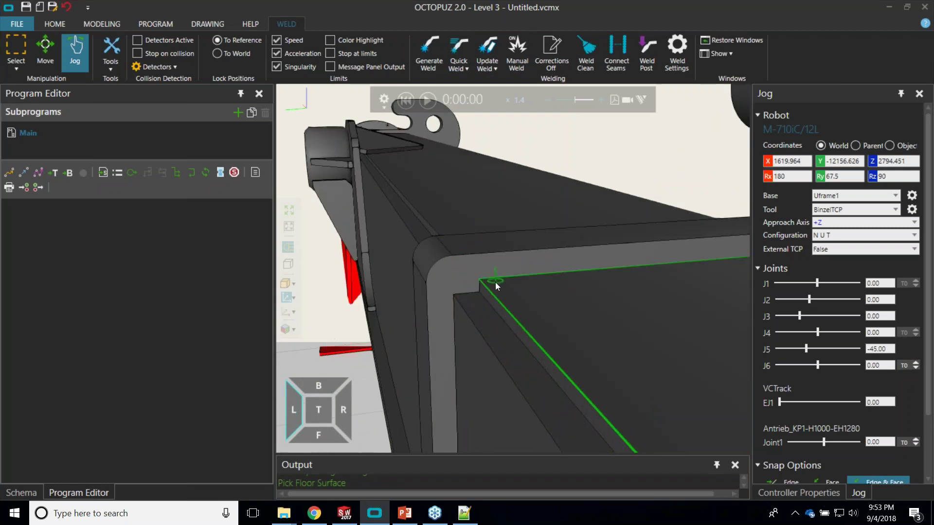
click(486, 279)
click(483, 287)
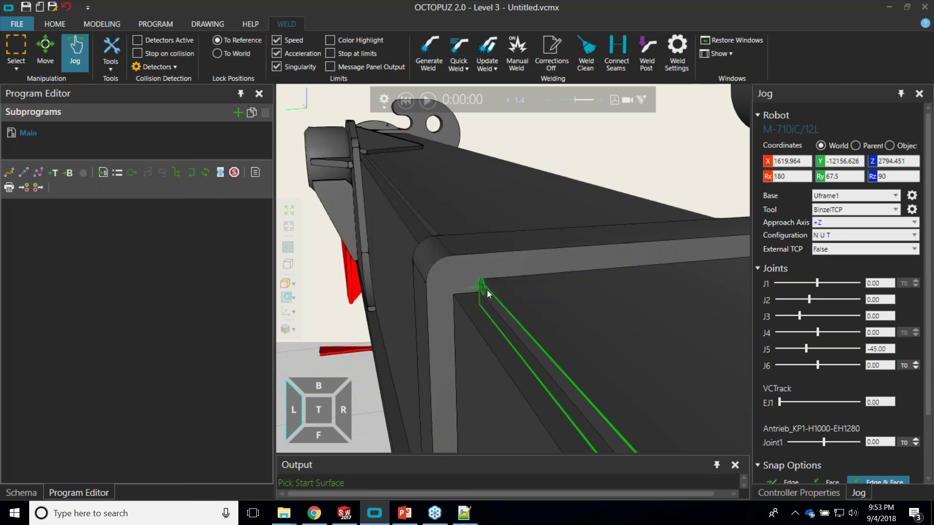
Step: Examine the generated weld path around the hooked plate, including its approach and search points at the start corner
scroll(544, 255, down, 10)
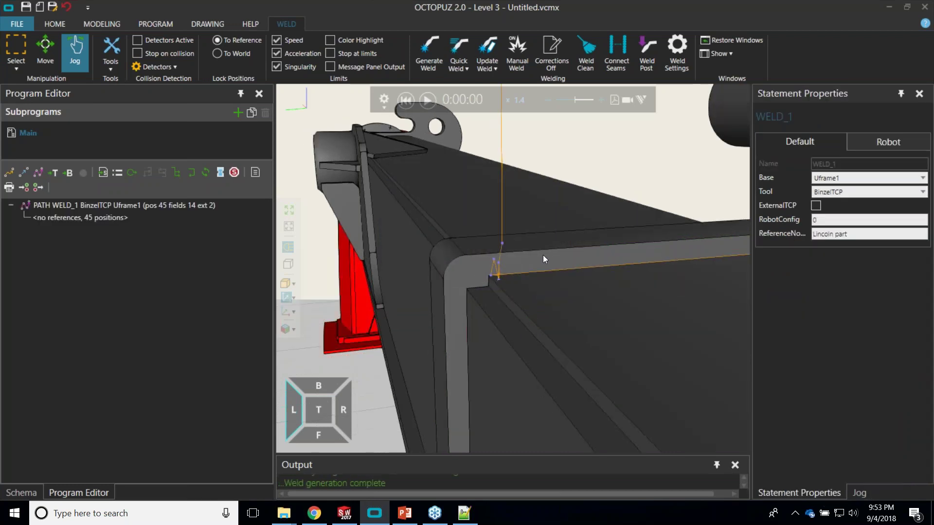
right_drag(605, 311, 573, 283)
scroll(573, 283, down, 1)
scroll(573, 286, down, 3)
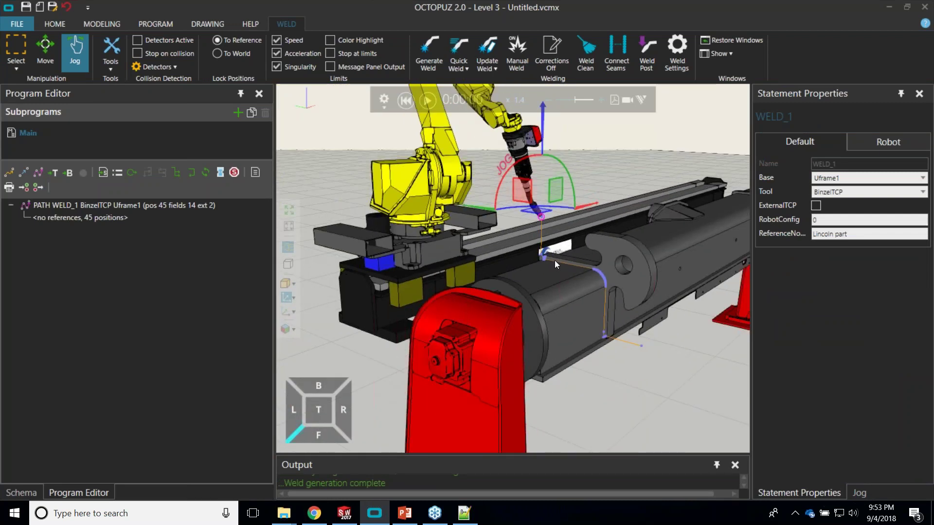
scroll(555, 264, up, 3)
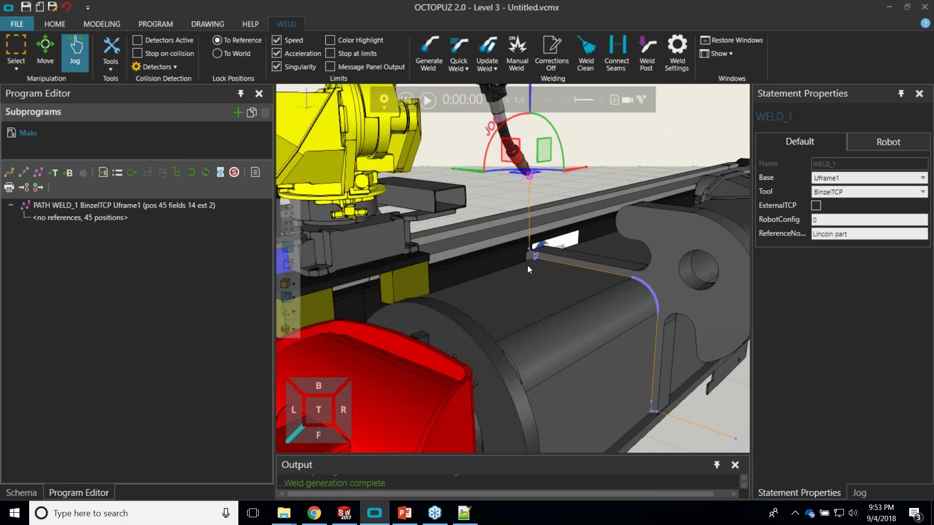
right_drag(533, 259, 590, 283)
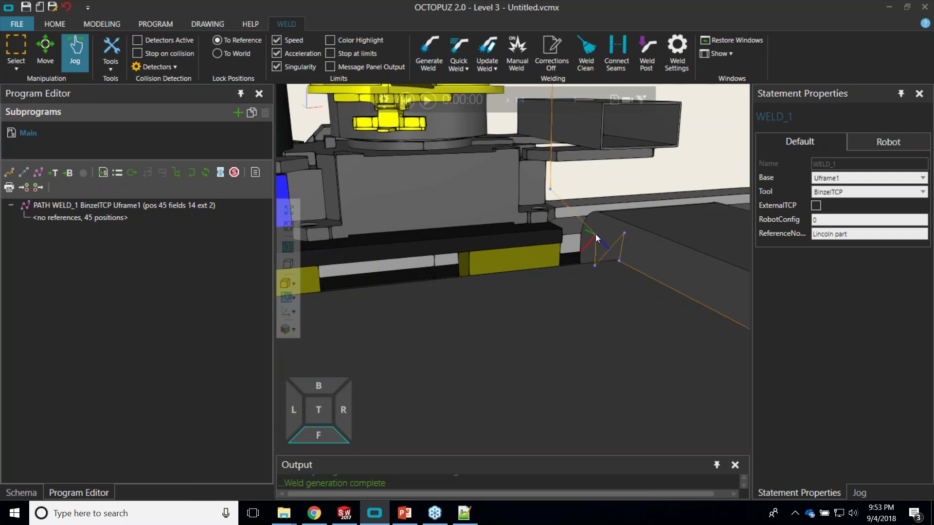
right_drag(626, 331, 441, 241)
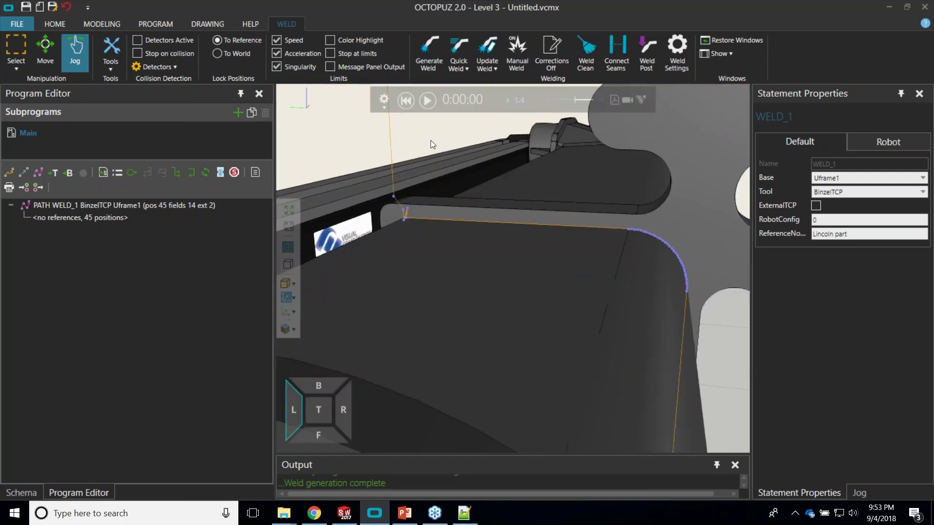
Step: Simulate the first weld and inspect the robot's and positioner's motion around the hooked plate
click(427, 101)
scroll(446, 217, down, 6)
scroll(445, 217, down, 2)
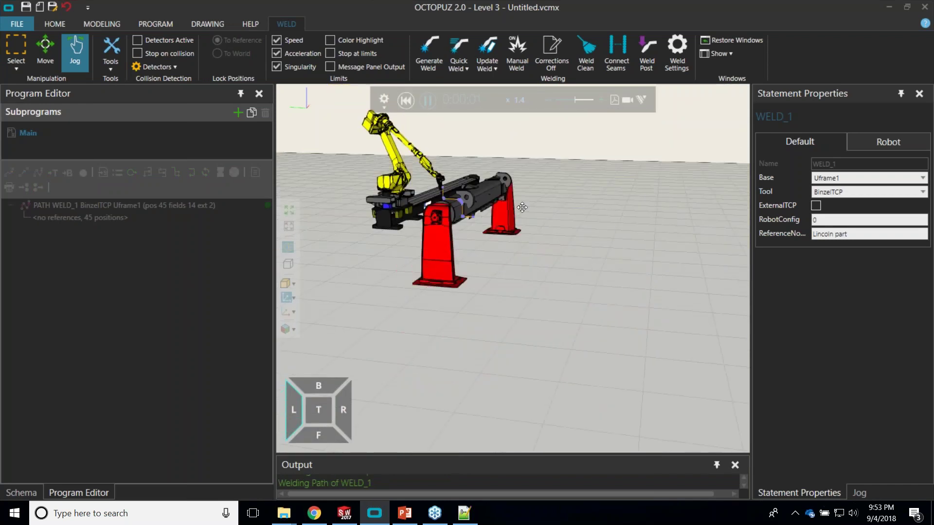
right_drag(445, 217, 486, 253)
scroll(500, 270, up, 8)
scroll(500, 271, down, 6)
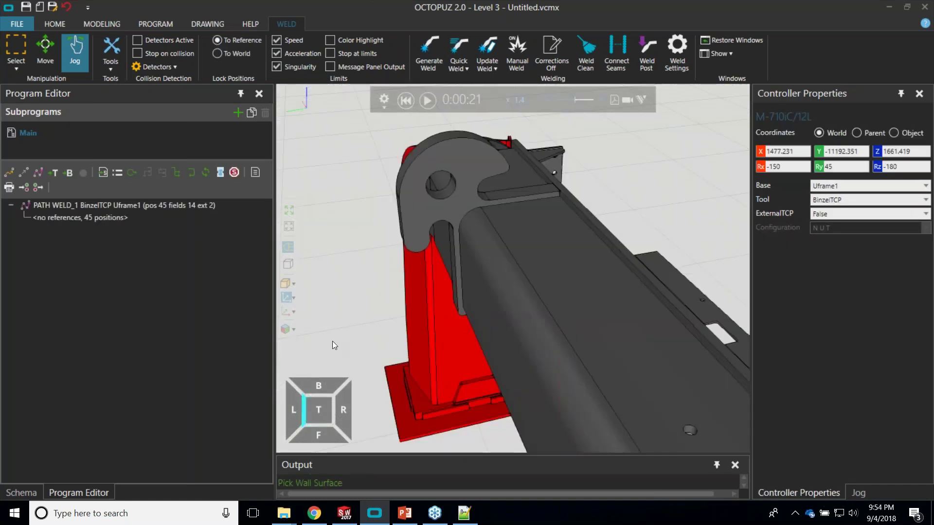
Step: Reset the simulation and try to start a quick weld at the beam's other hooked plate, picking its wall surface
click(410, 104)
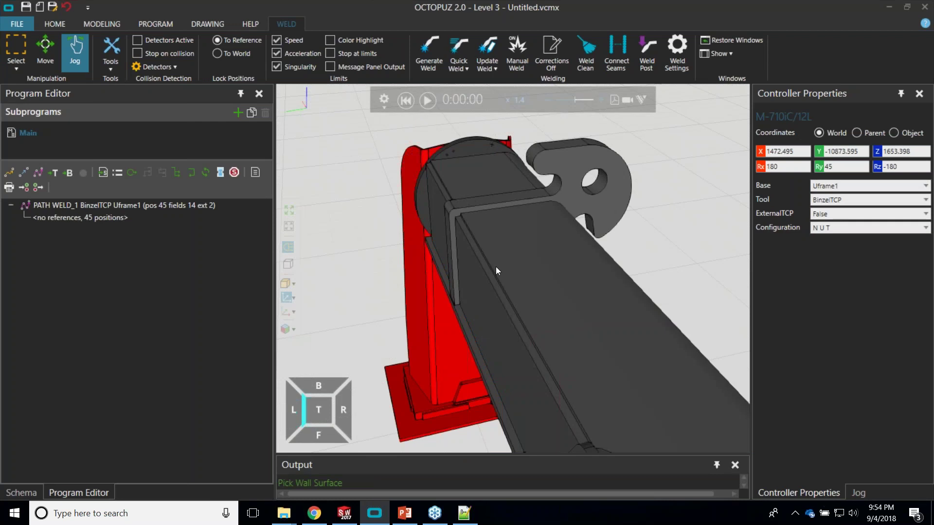
click(466, 68)
click(501, 200)
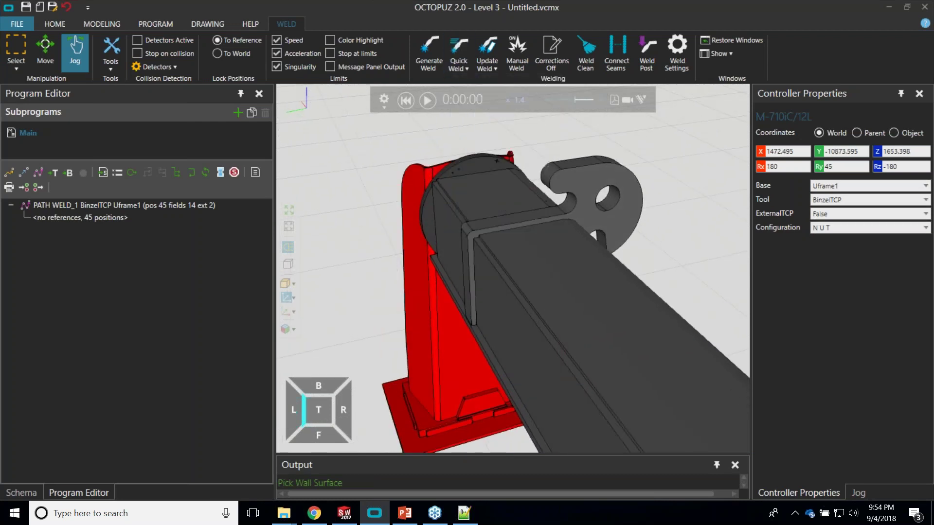
click(506, 296)
click(507, 296)
click(507, 295)
click(506, 292)
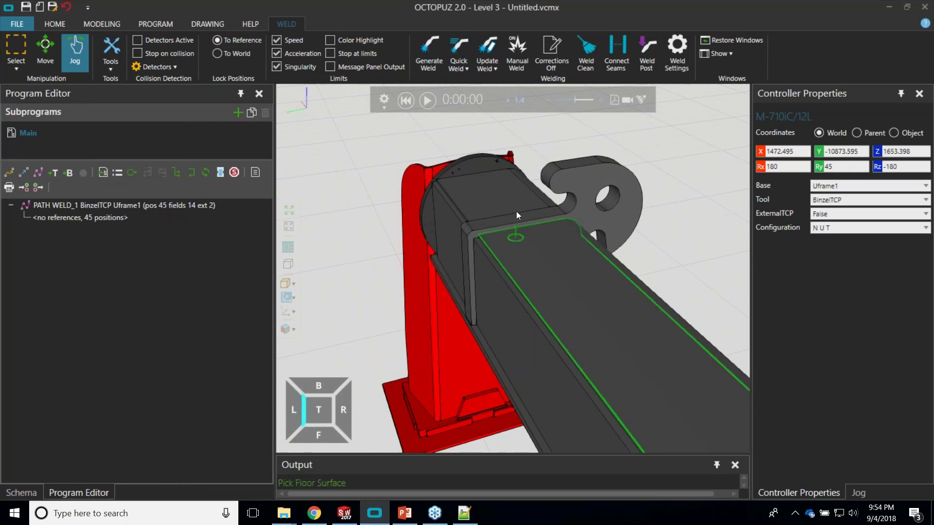
Step: In the weld generation settings, set VCTrack EJ1_max to 4000 mm and AutoPositioner to Bisector
click(429, 54)
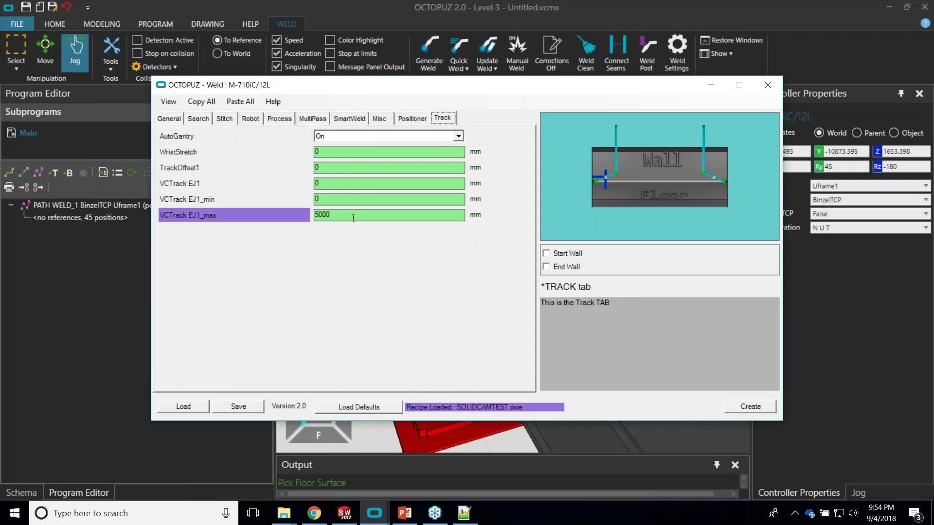
click(353, 218)
text(4000)
key(Return)
click(412, 118)
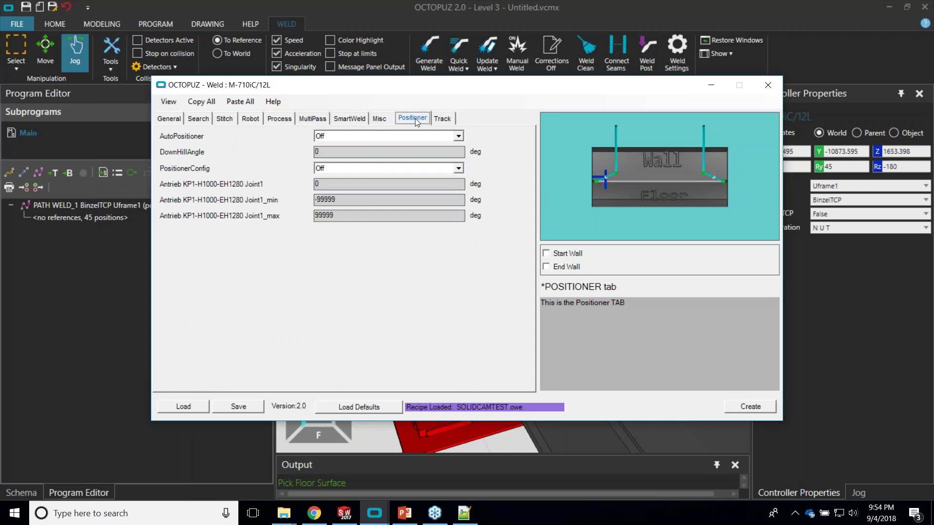
click(348, 140)
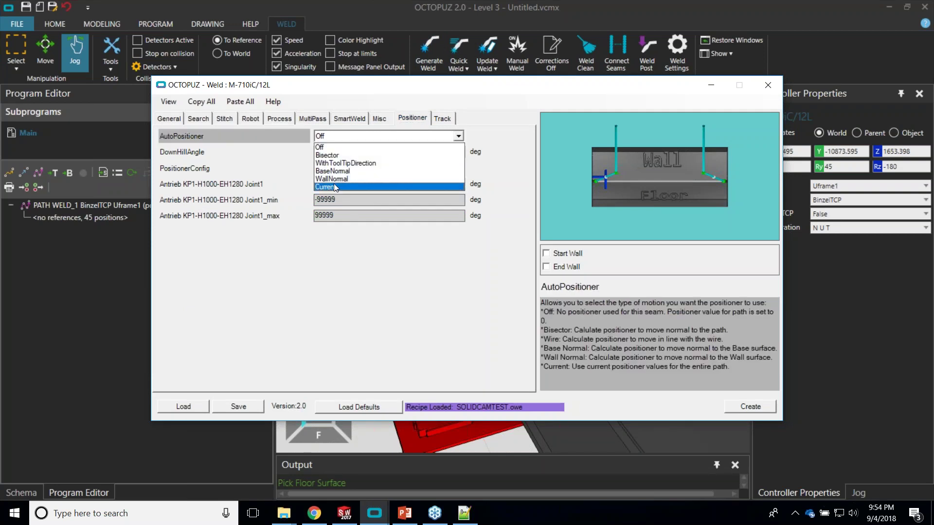
click(339, 156)
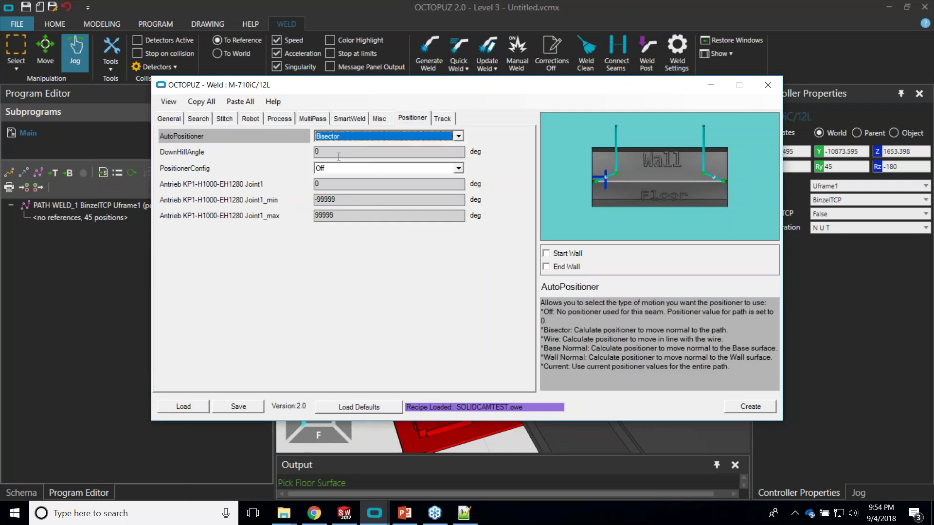
Step: Review the multipass, SmartWeld and search settings, and create the second hooked plate's weld, picking its floor and corner start surfaces
click(313, 119)
click(345, 119)
click(198, 118)
click(751, 407)
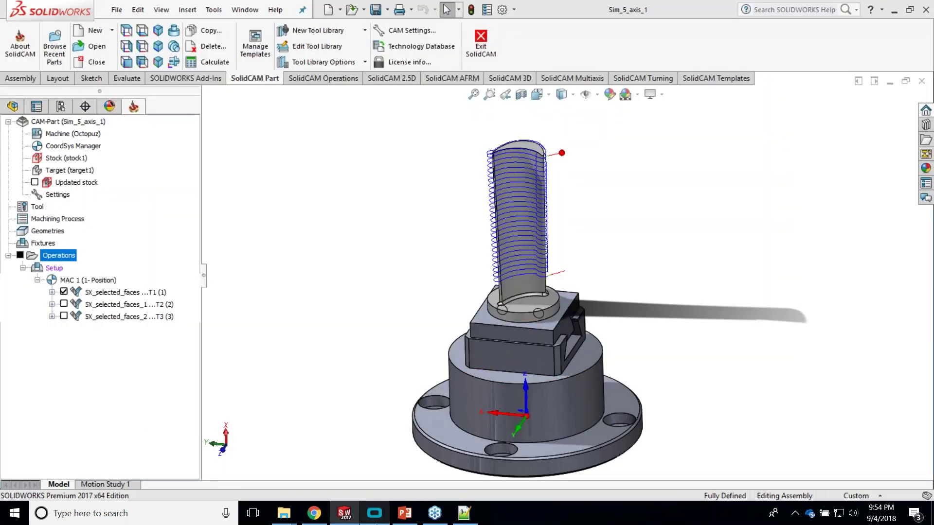
scroll(480, 242, up, 2)
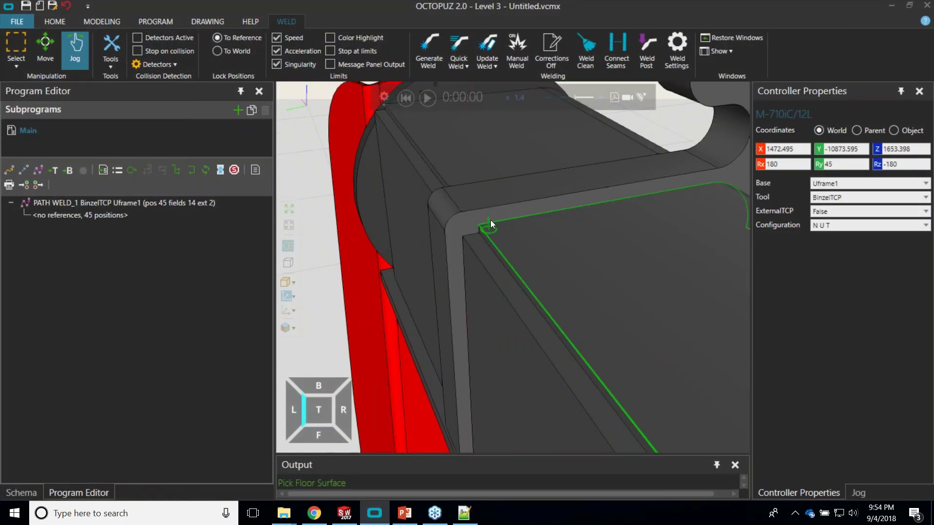
click(489, 219)
click(483, 232)
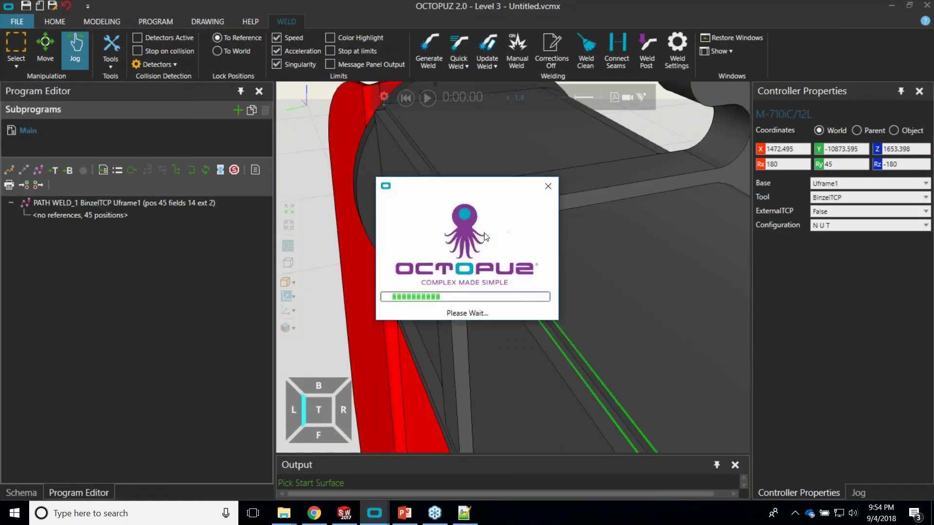
click(581, 267)
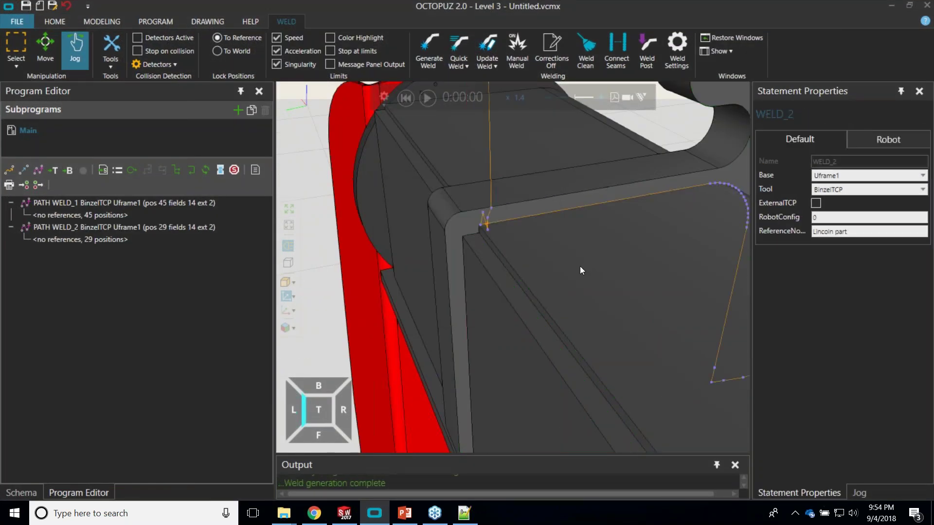
Step: Simulate both welds from the start with the playback speed raised to x 2.1, observing the robot, track and positioner motion
scroll(524, 329, down, 3)
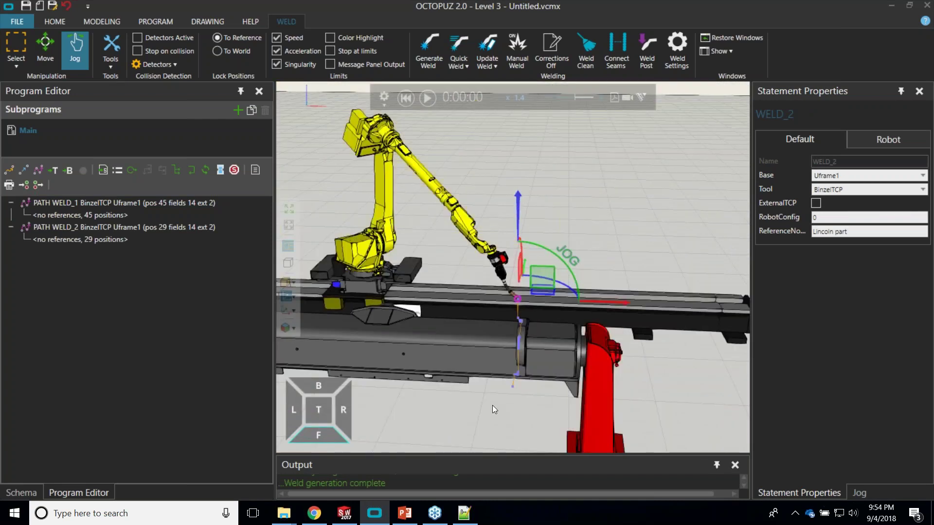
right_drag(493, 405, 523, 387)
click(406, 99)
click(427, 98)
scroll(416, 322, down, 10)
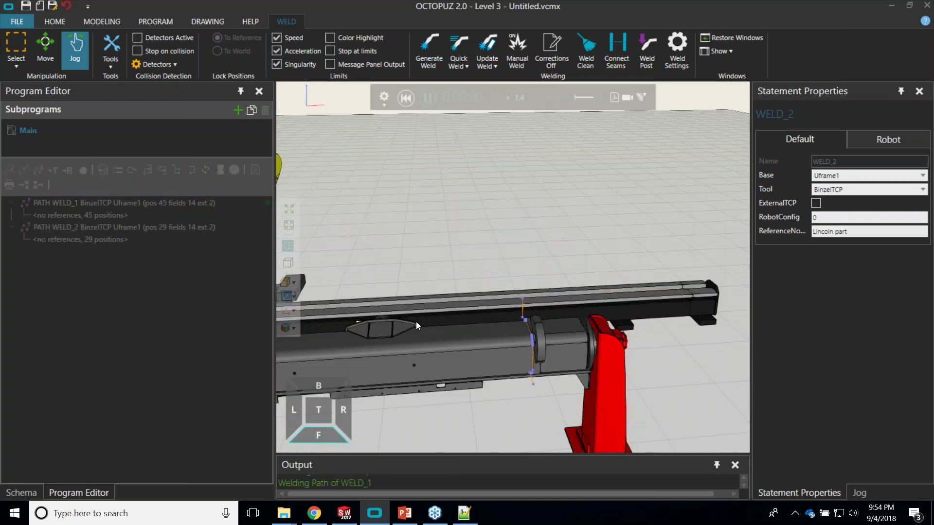
right_drag(490, 357, 507, 363)
scroll(440, 328, up, 5)
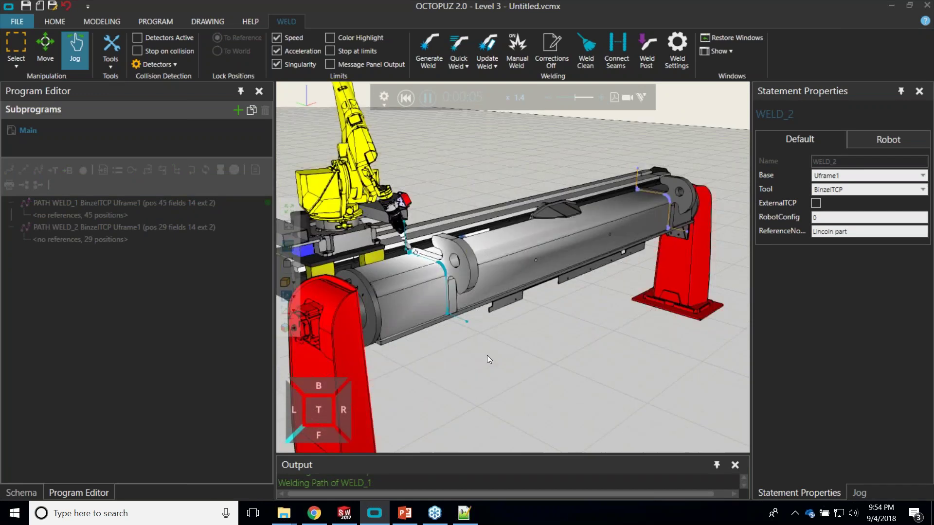
click(601, 98)
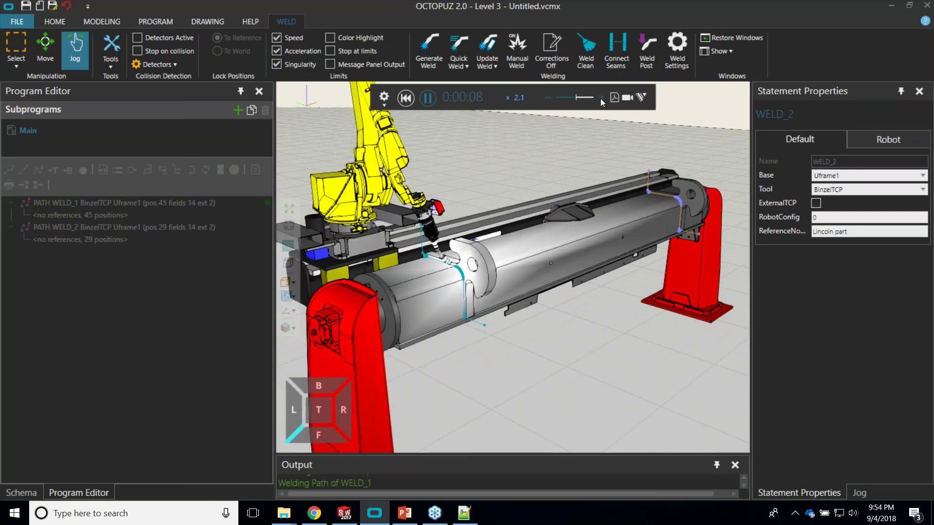
click(547, 95)
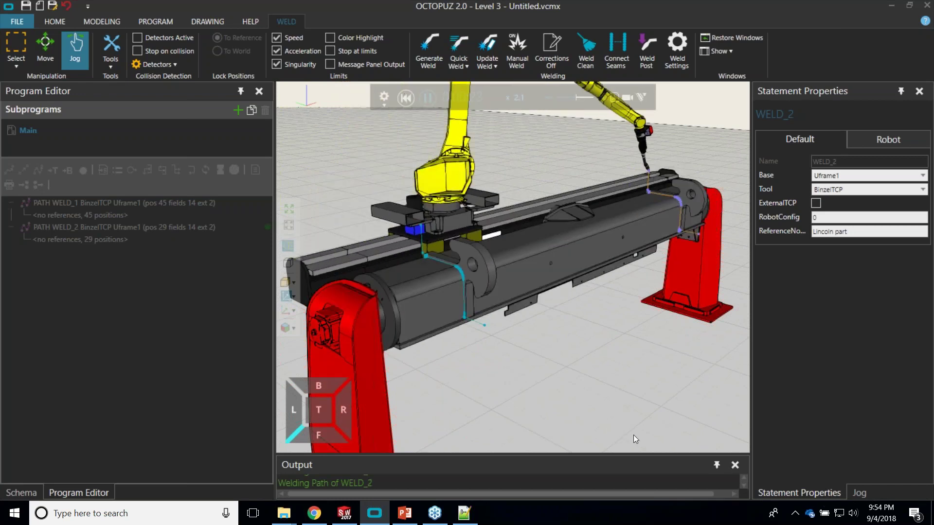
middle_drag(665, 328, 595, 403)
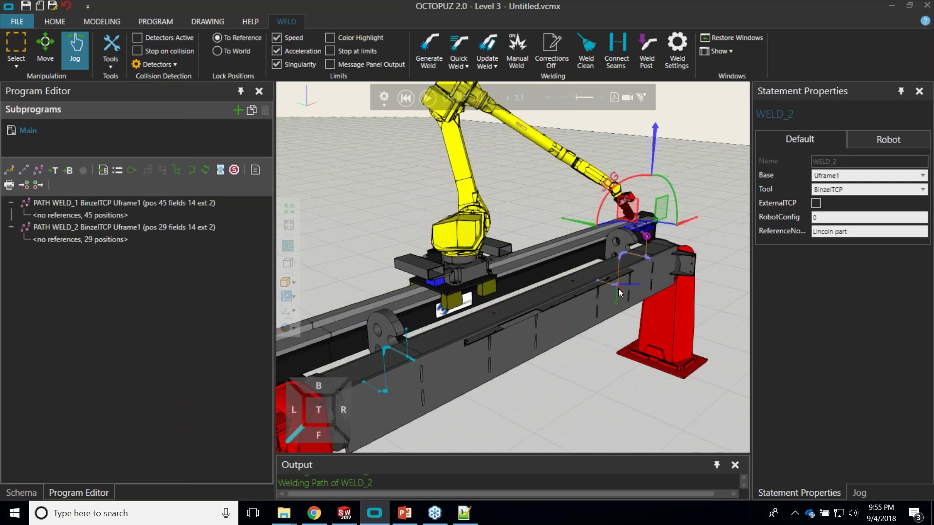
Step: Post the welds as a Fanuc LS program, overwriting Weldprogram in the SOLIDCAM folder, and open the posted file
click(650, 51)
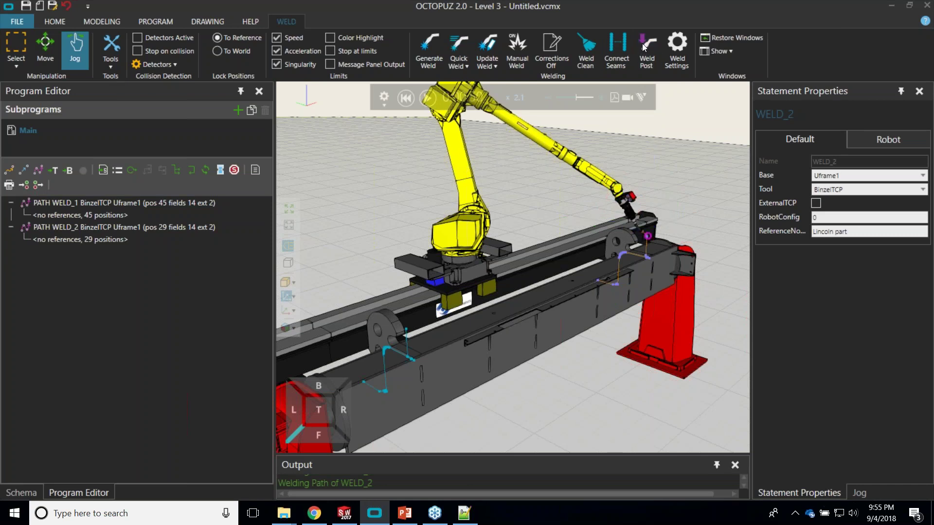
click(650, 51)
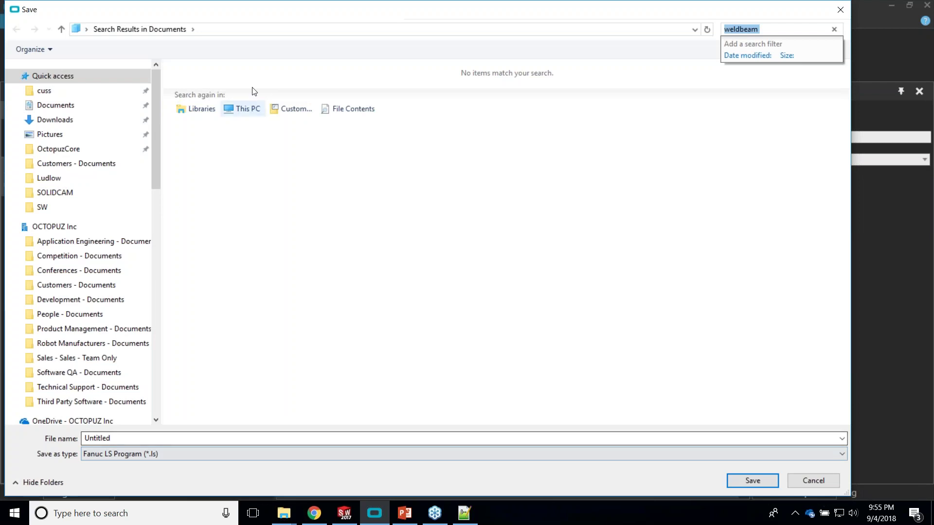
click(61, 88)
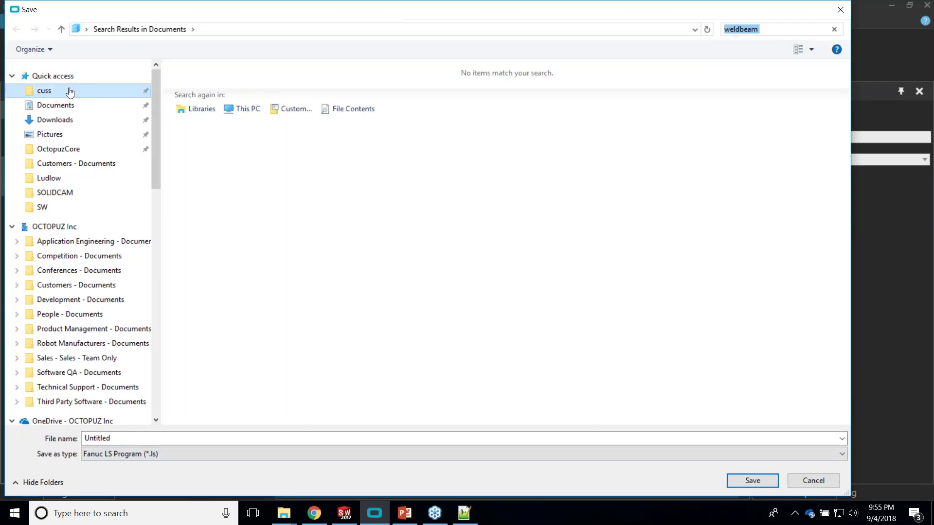
text(oli)
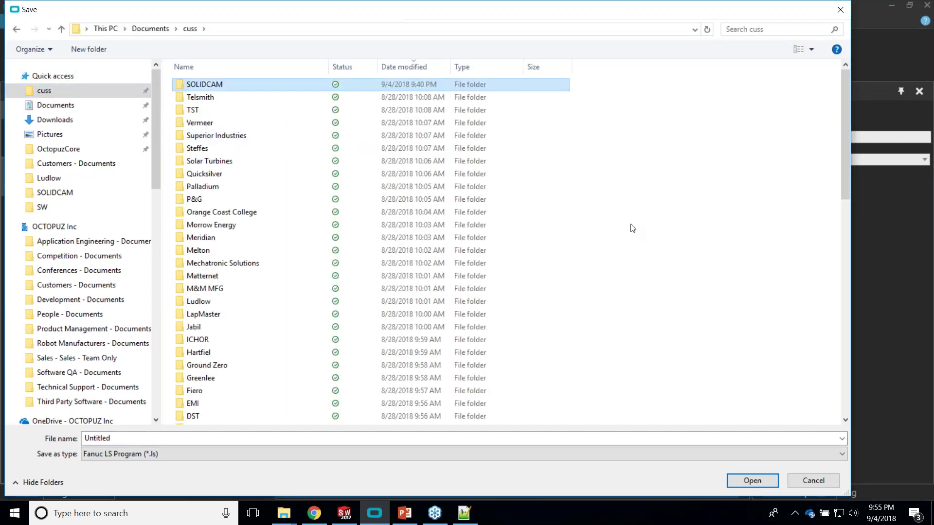
key(Return)
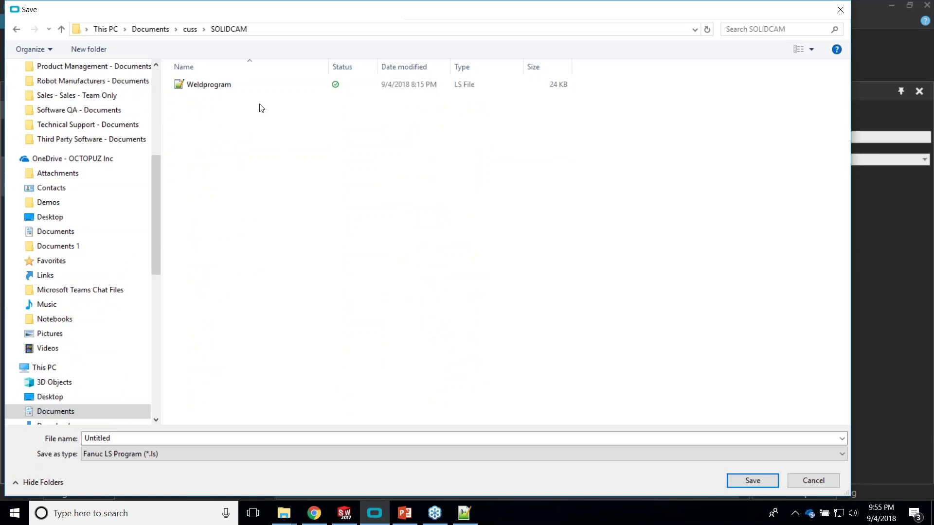
click(229, 87)
click(751, 480)
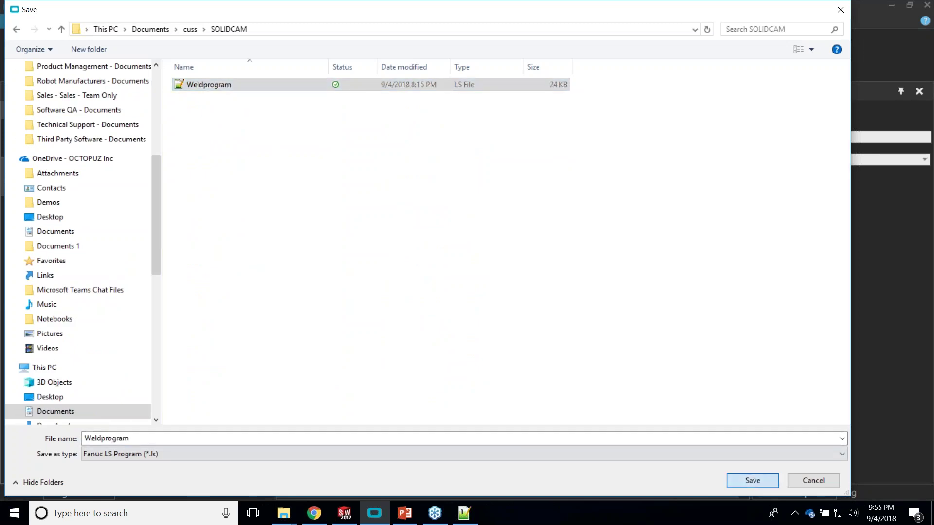
click(517, 305)
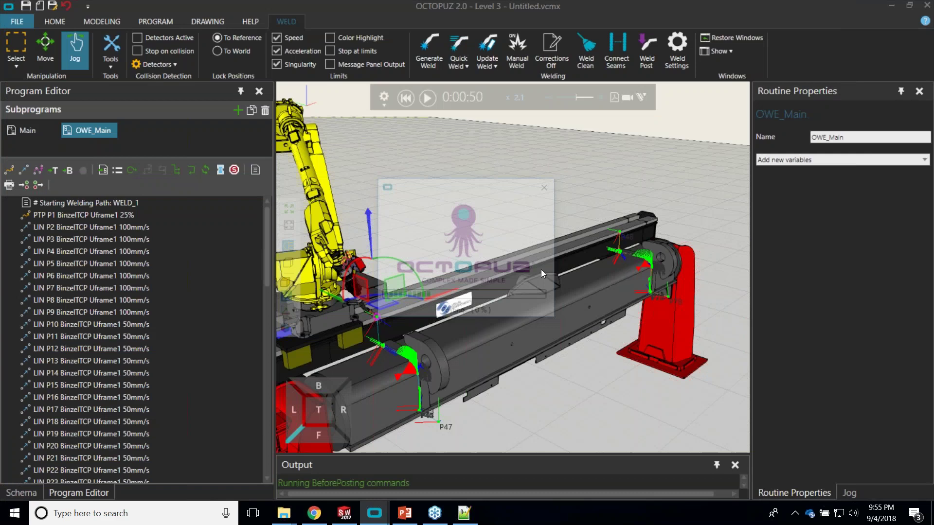
click(491, 308)
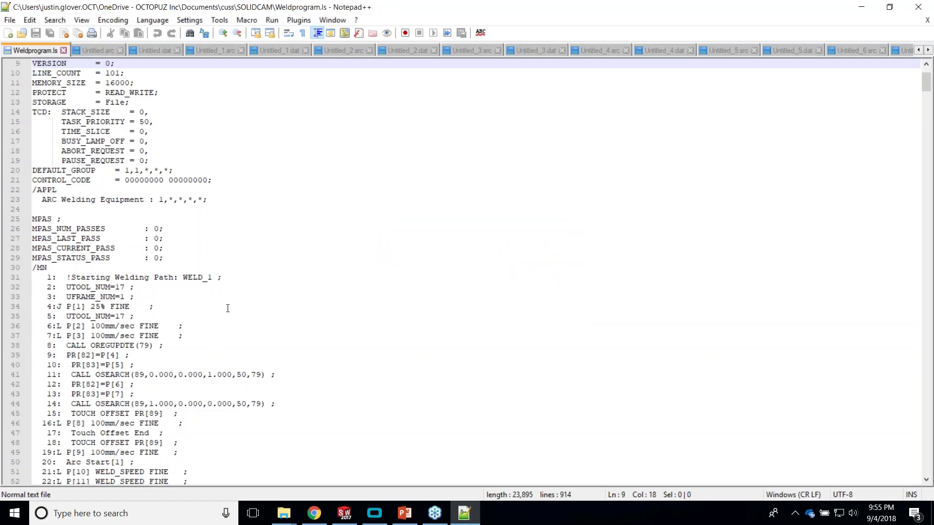
Step: Examine the search calls, arc commands and point positions in the posted Weldprogram.ls, and return to OCTOPUZ
scroll(203, 298, down, 20)
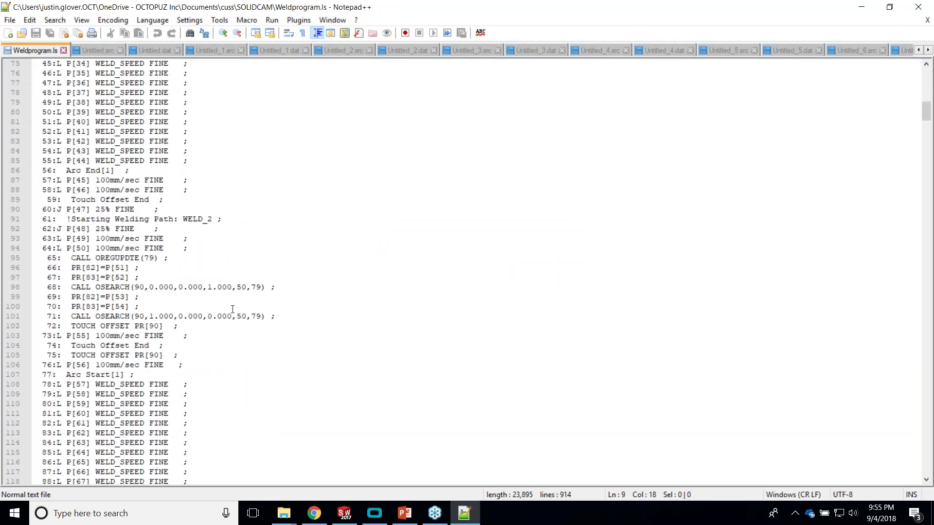
scroll(235, 311, down, 12)
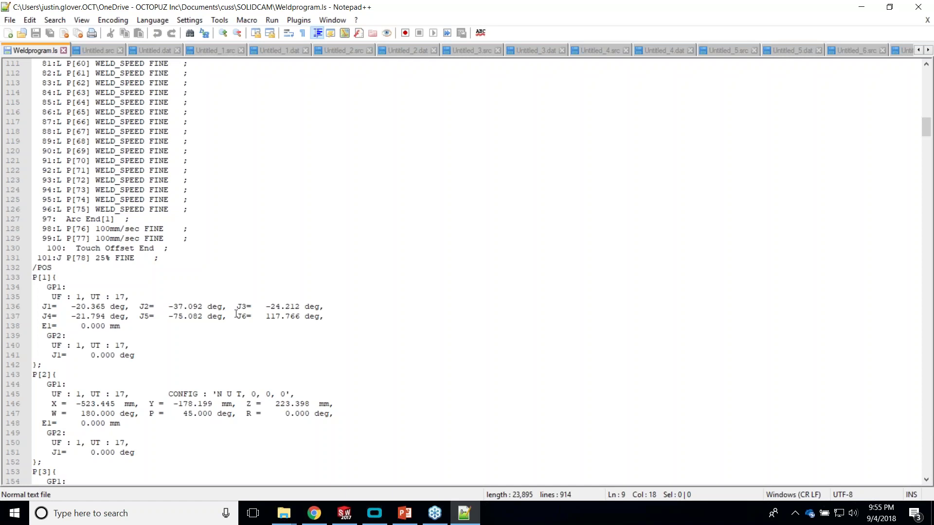
scroll(236, 314, down, 4)
scroll(345, 271, down, 9)
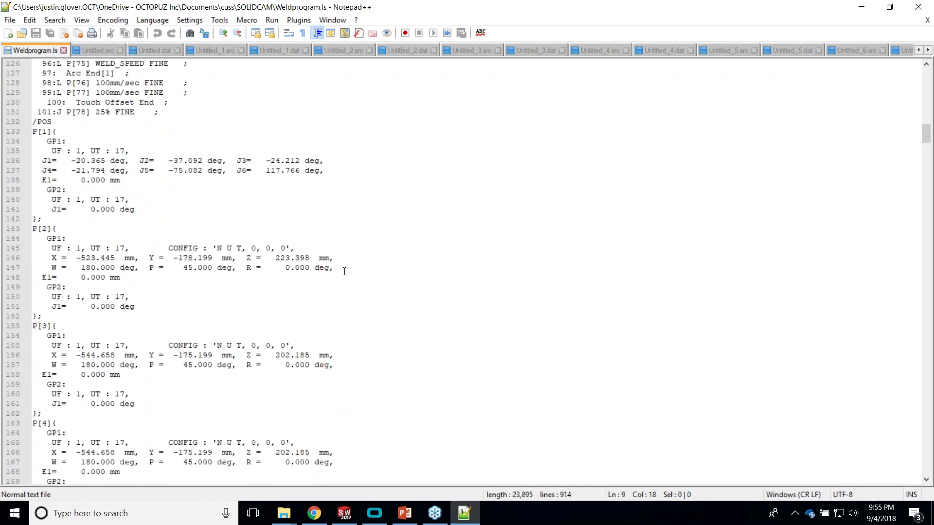
scroll(344, 271, down, 4)
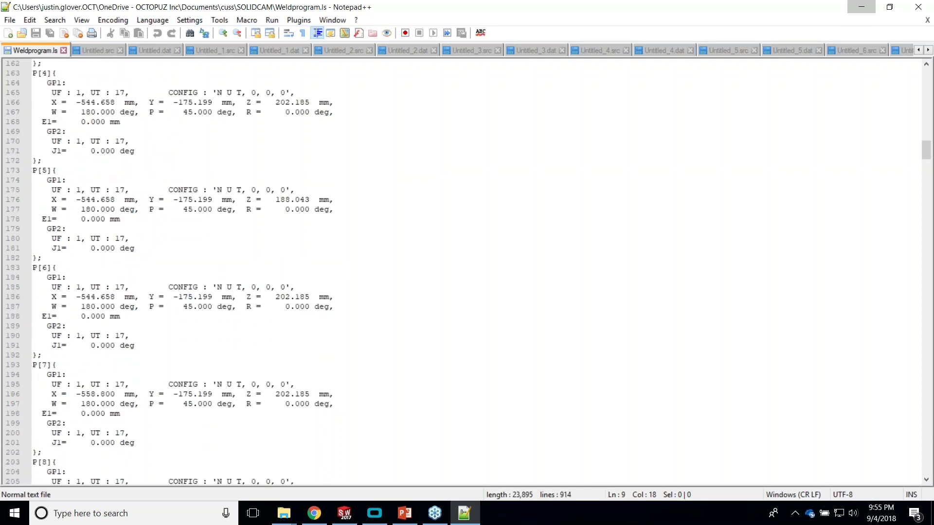
click(861, 7)
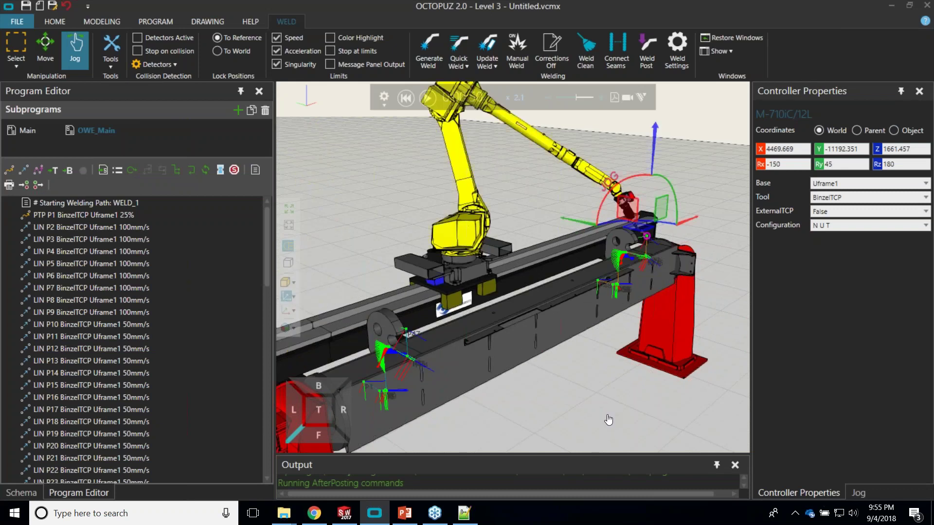
Step: Open the Fanuc robot code import for the M-710iC/12L, look at the SOLIDCAM folder, and close the dialog without importing
right_drag(684, 332, 715, 355)
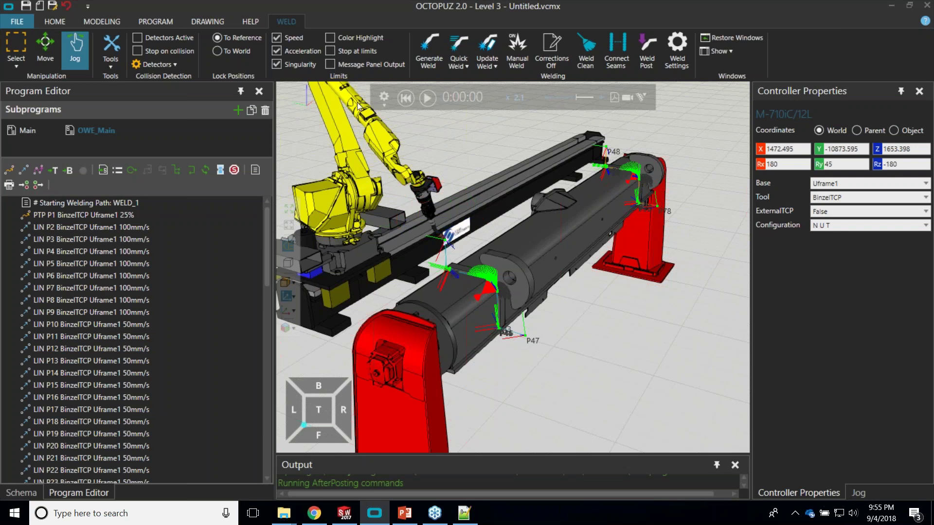
click(382, 130)
click(161, 21)
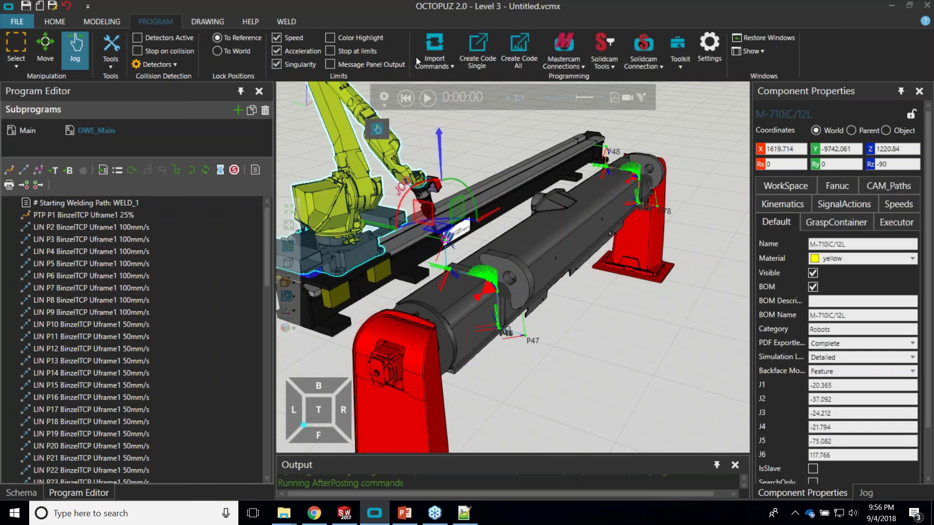
click(450, 67)
click(461, 91)
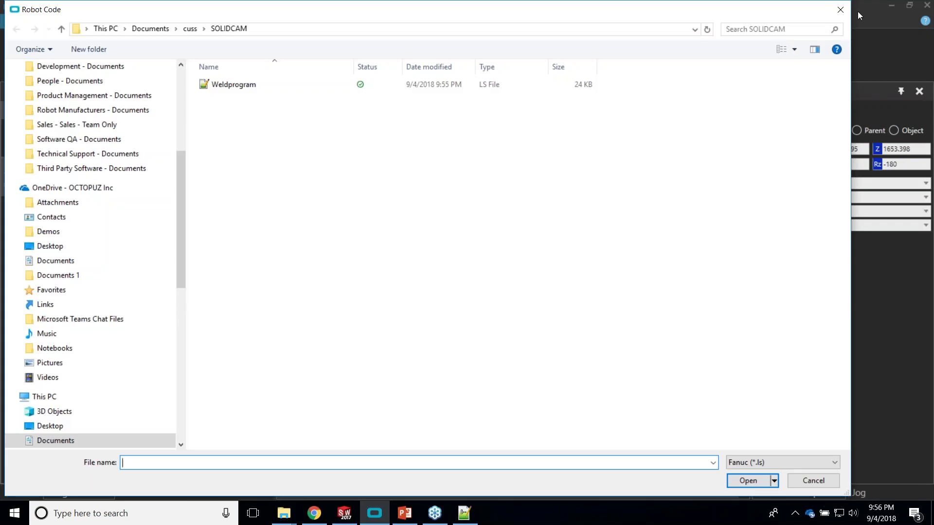
click(842, 10)
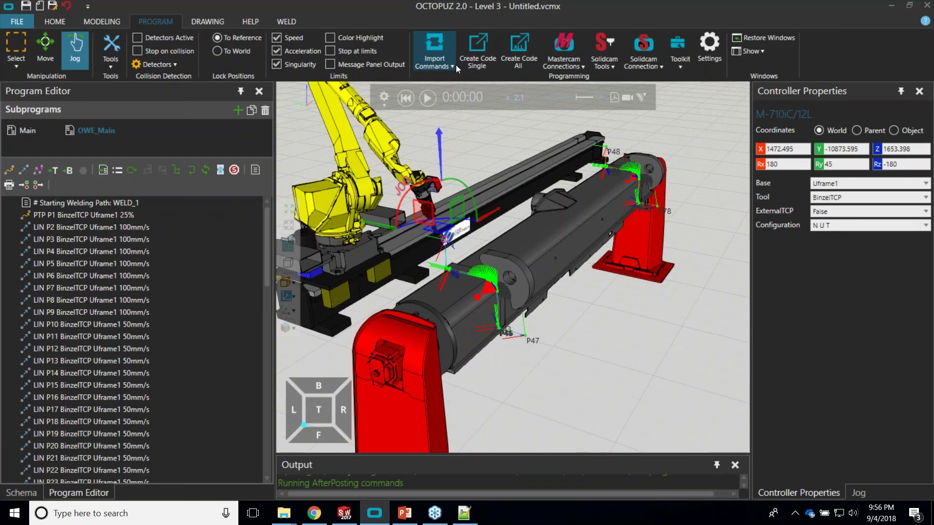
click(456, 65)
click(454, 94)
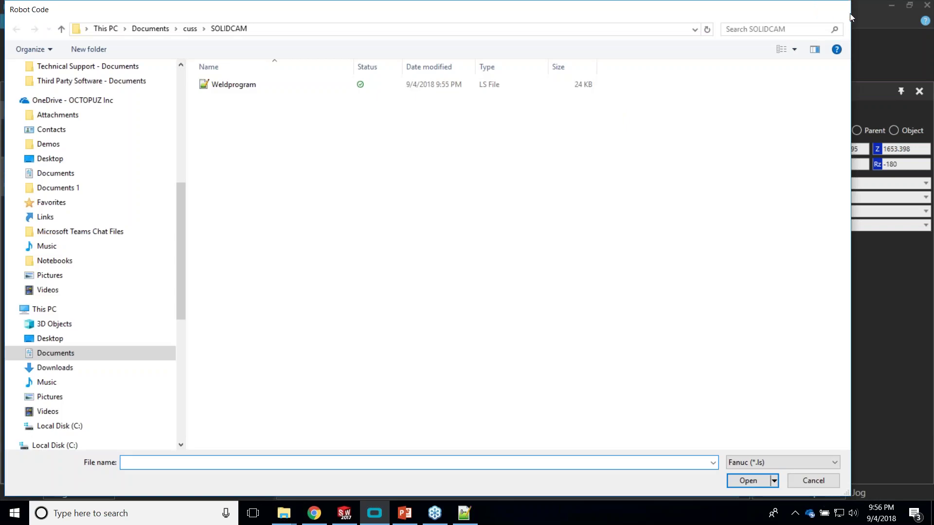
click(848, 15)
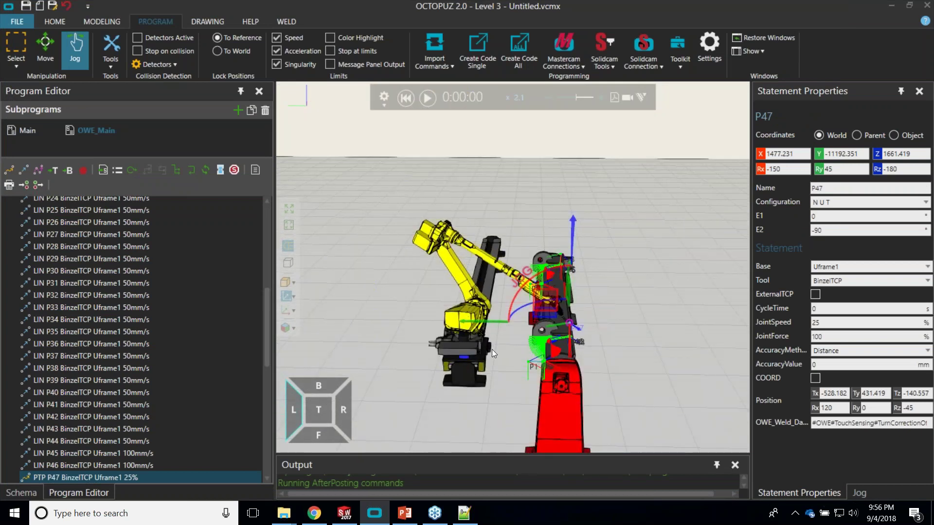
Step: Delete the OWE_Main subprogram from the robot program
right_drag(633, 358, 617, 361)
scroll(616, 359, up, 5)
click(85, 131)
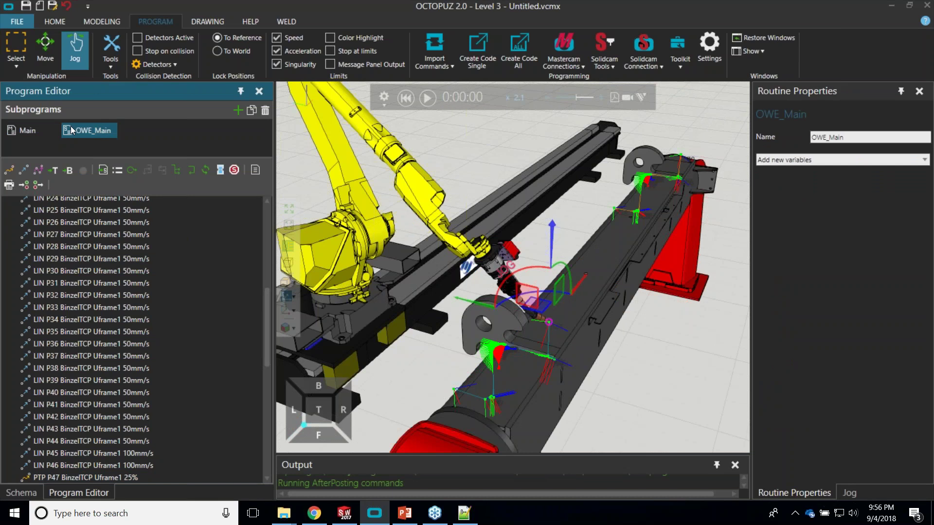
click(265, 111)
Step: Open the properties of the robot's Uframe1 base and set its world Y coordinate to -11500
click(97, 202)
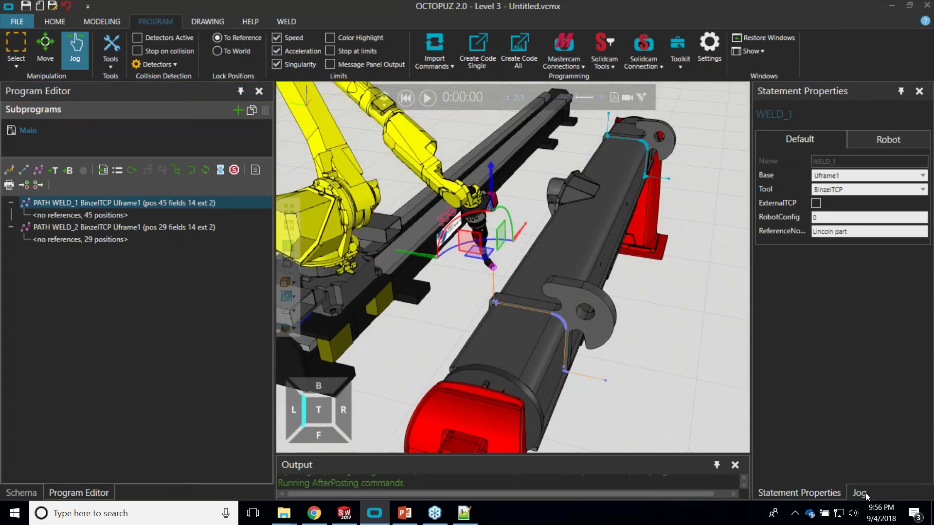
click(860, 493)
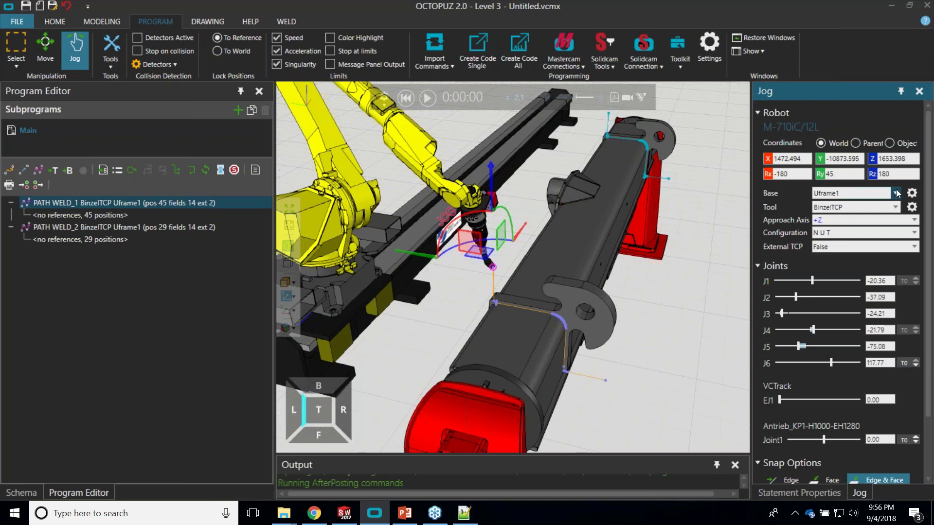
drag(832, 91, 867, 190)
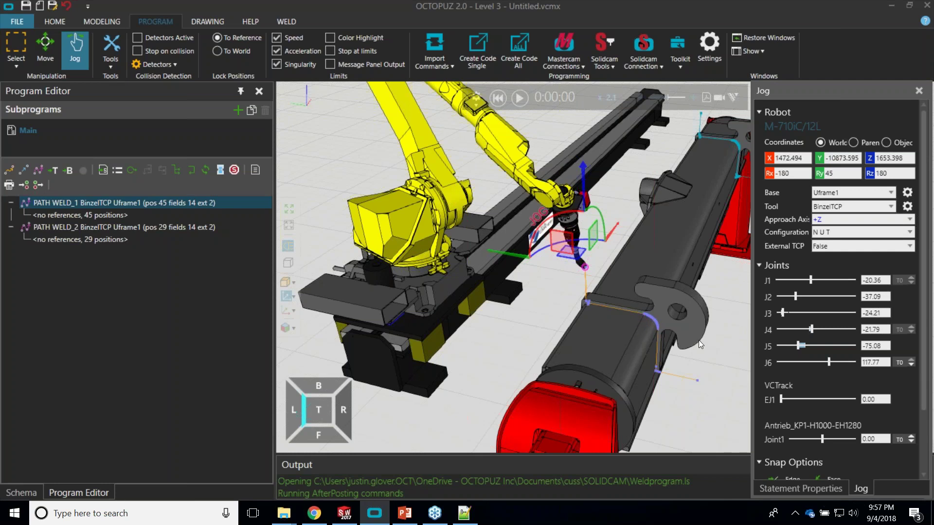
click(892, 194)
click(893, 195)
click(908, 193)
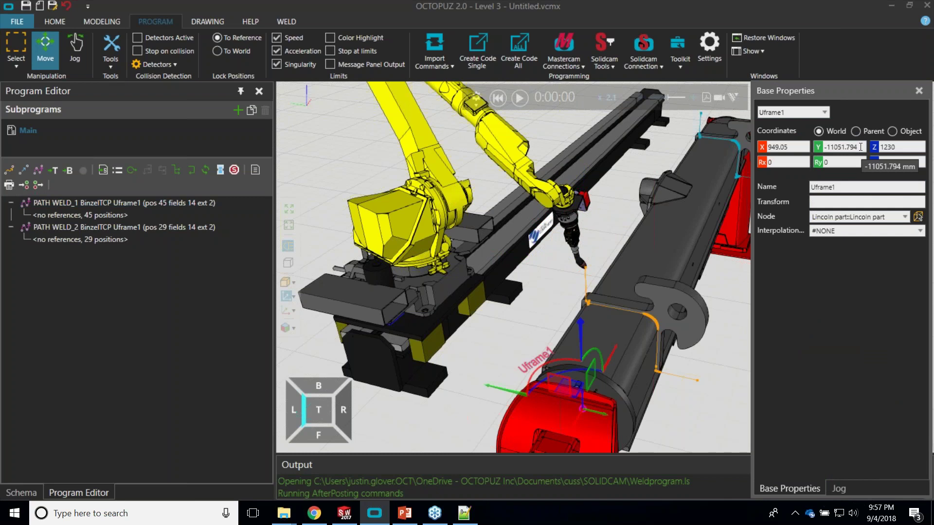
drag(860, 147, 803, 155)
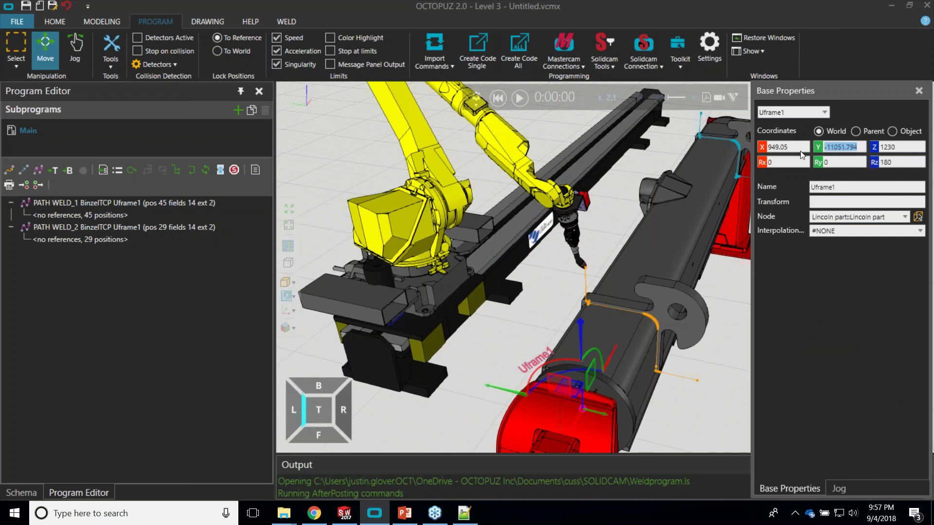
text(-11500)
scroll(608, 293, up, 4)
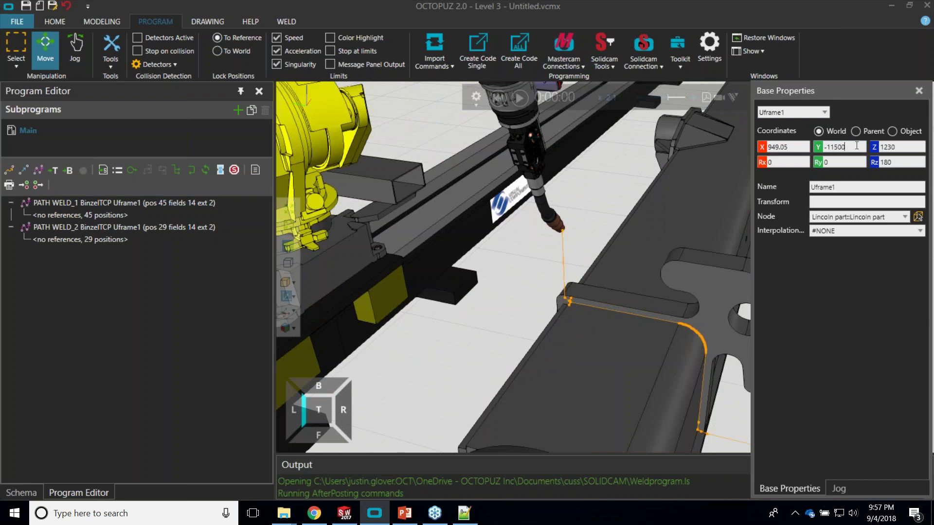
key(Return)
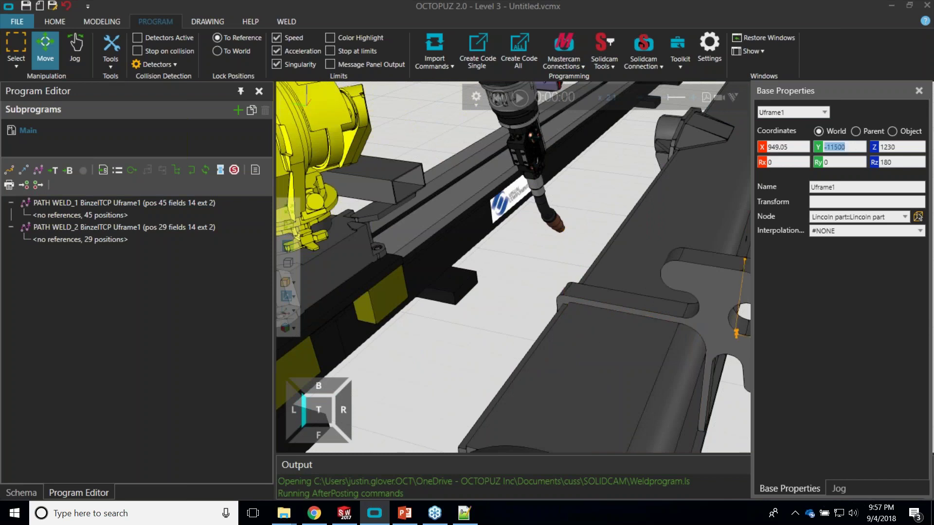
Step: Examine the shifted weld paths against the hooked plates and the beam from several angles
middle_drag(699, 366, 504, 346)
scroll(588, 331, down, 5)
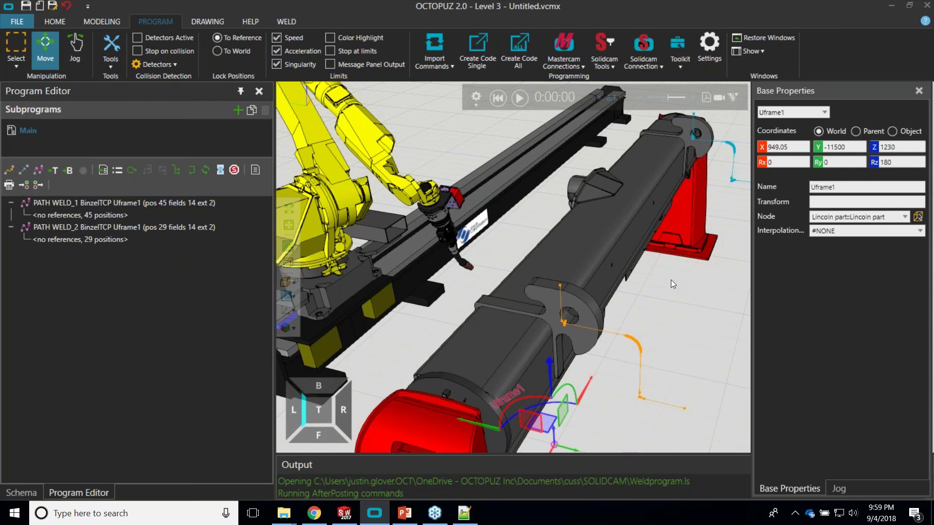
scroll(669, 280, down, 5)
right_drag(642, 413, 634, 412)
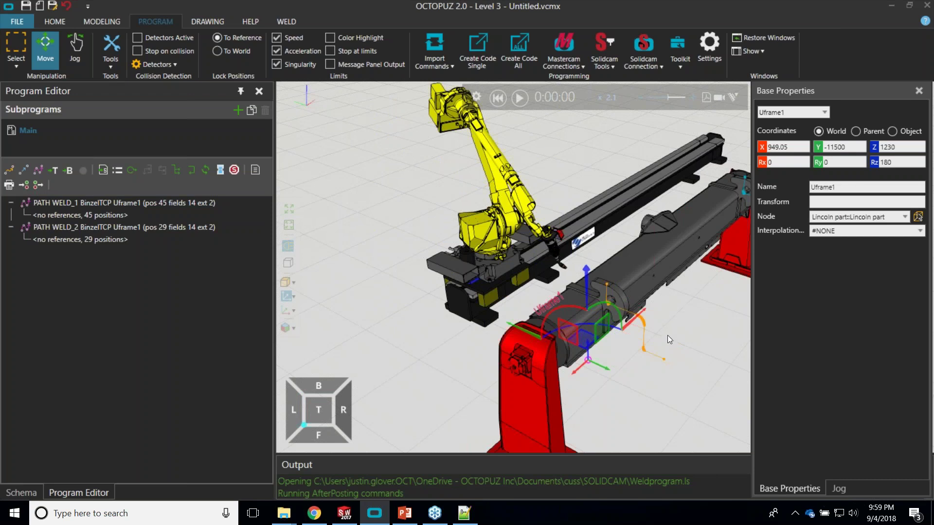
right_drag(698, 299, 669, 305)
scroll(530, 294, up, 5)
right_drag(577, 311, 659, 319)
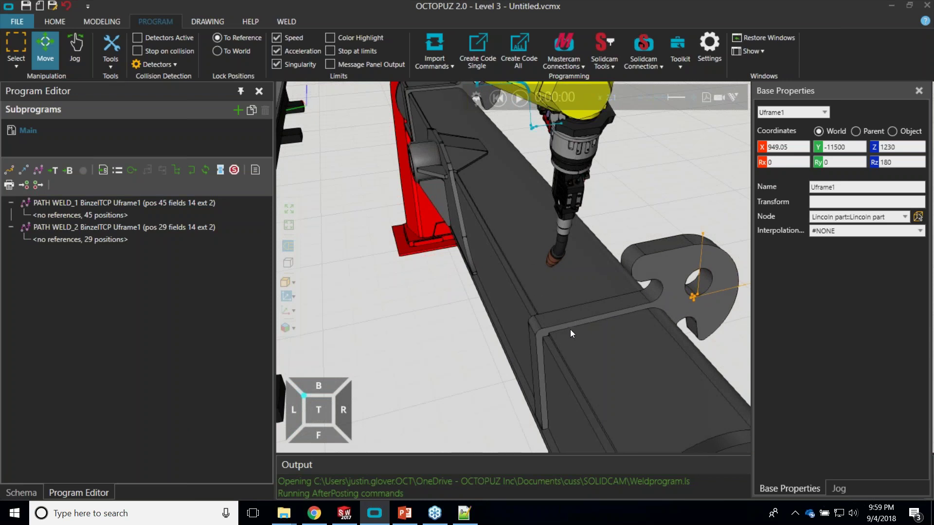
scroll(572, 335, up, 1)
scroll(573, 339, down, 2)
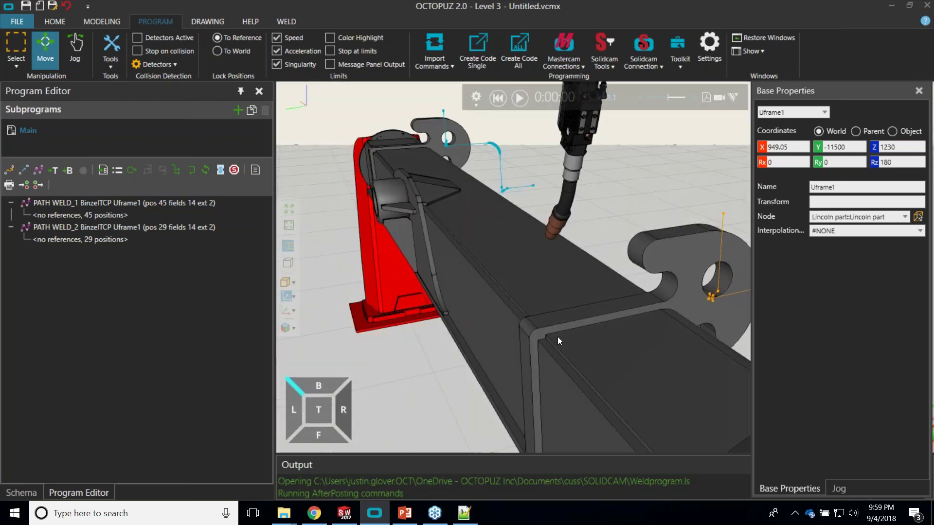
scroll(549, 333, up, 2)
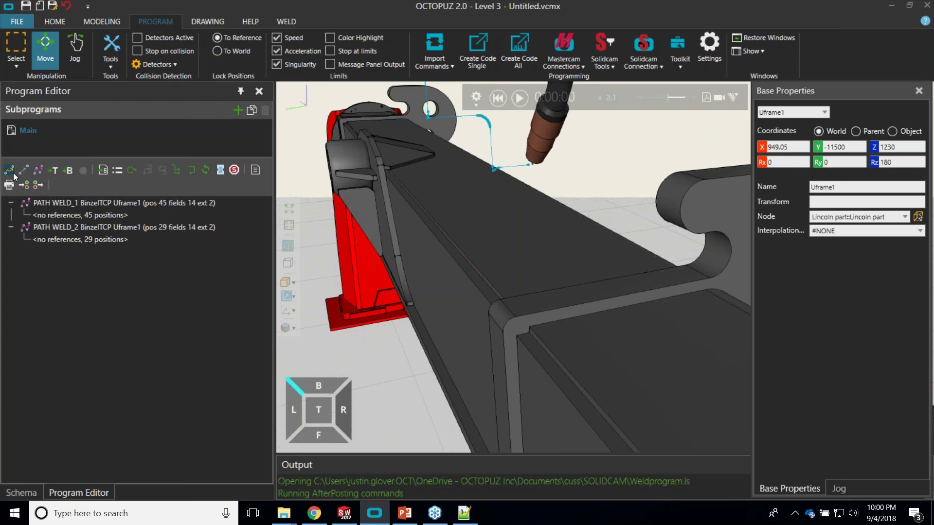
Step: Add a path statement to Main and select the outer edge of the nearer hooked plate as its curve
click(41, 173)
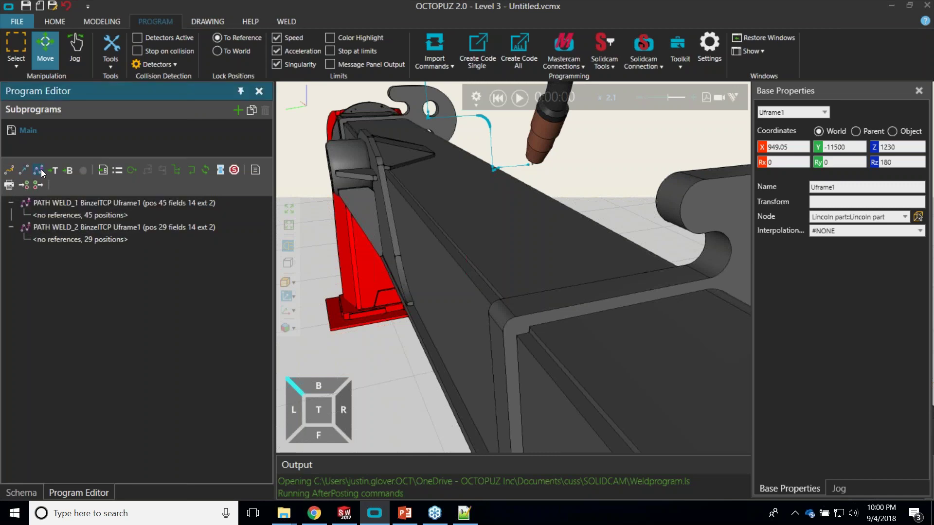
click(868, 178)
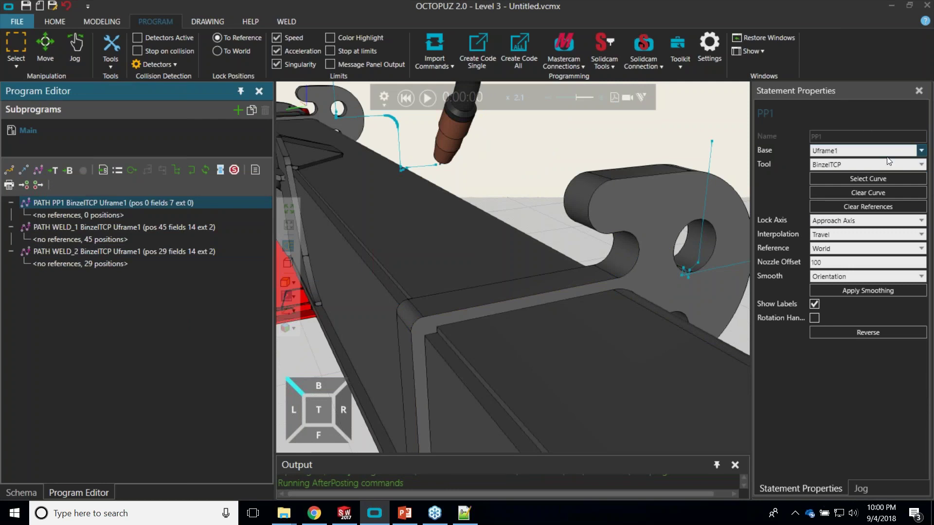
click(440, 311)
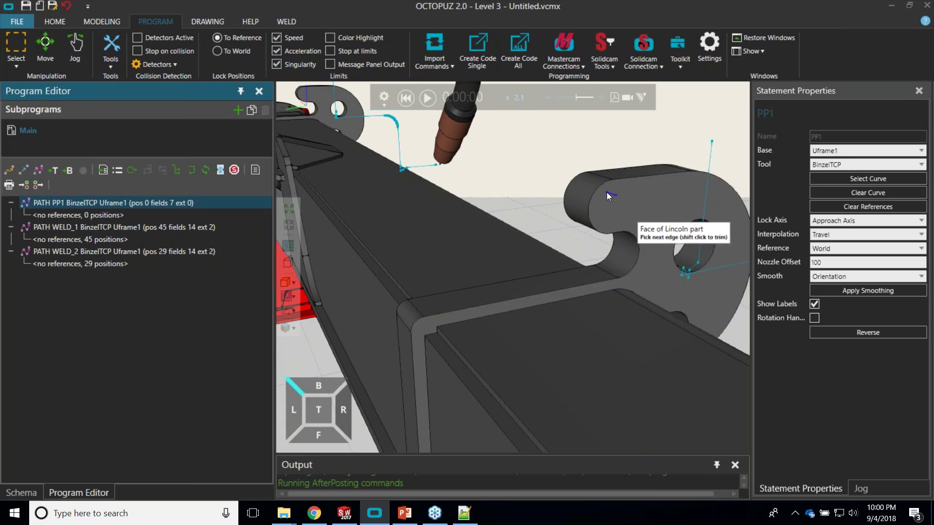
click(635, 176)
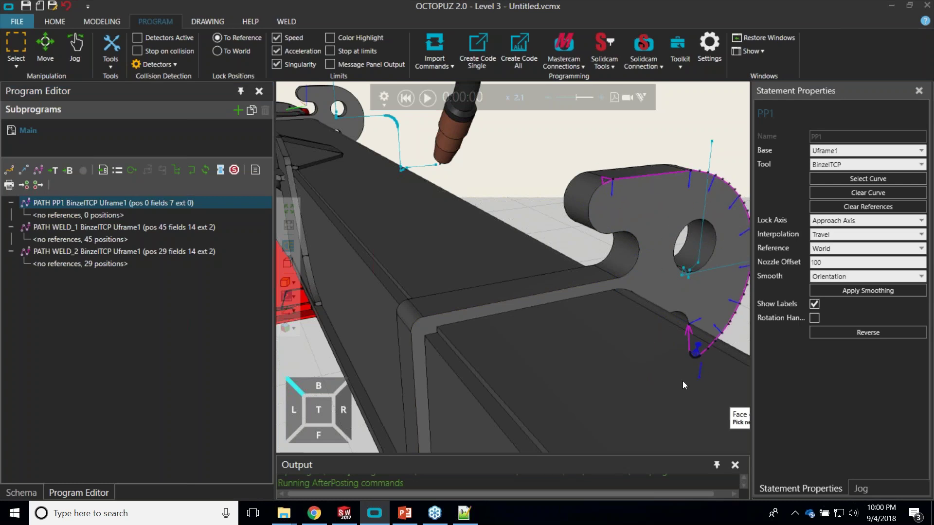
middle_drag(682, 382, 396, 395)
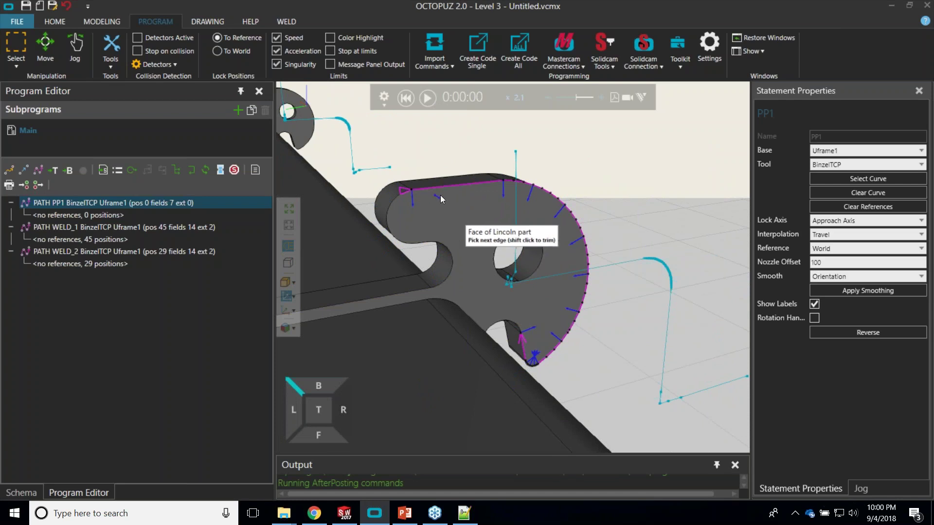
scroll(440, 195, up, 5)
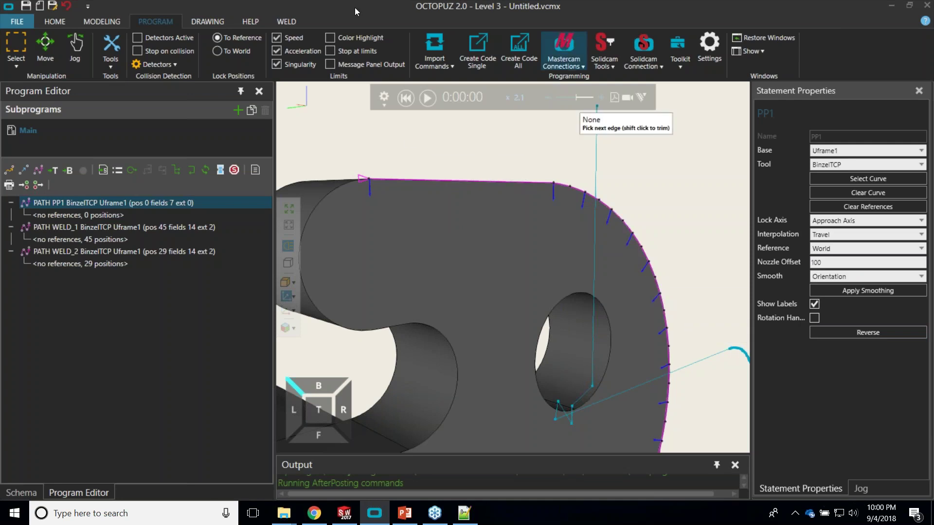
Step: Look over the welding commands and the picked plate edge, and delete the path statement PP1
click(287, 22)
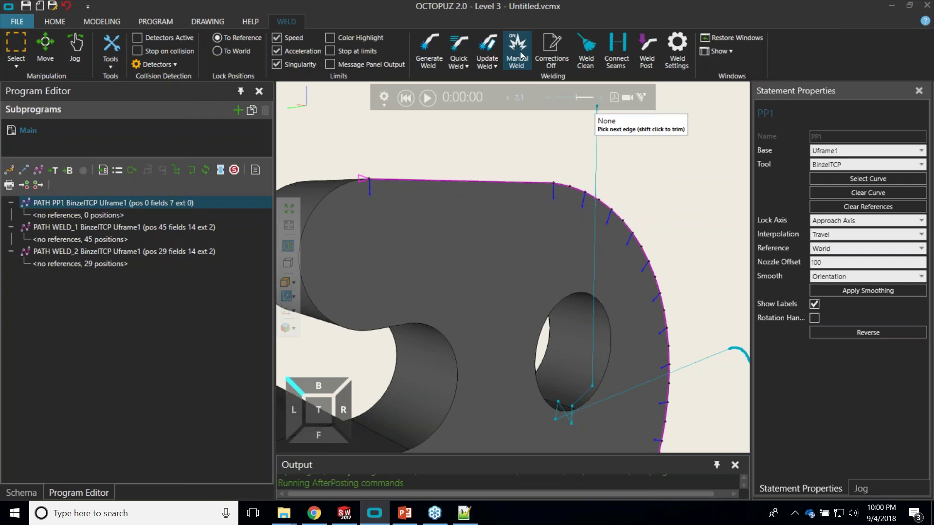
scroll(525, 154, down, 1)
scroll(525, 153, down, 4)
right_drag(541, 195, 569, 248)
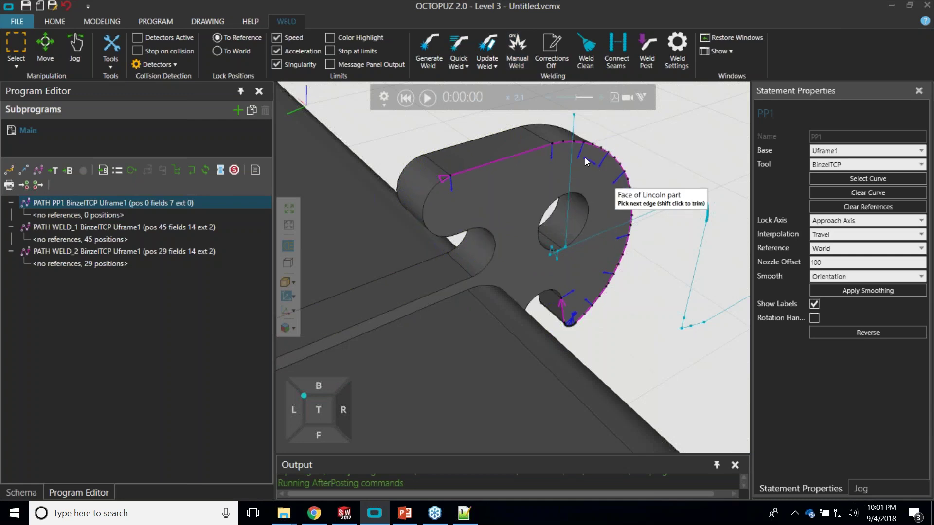
scroll(586, 169, down, 3)
right_drag(563, 231, 635, 308)
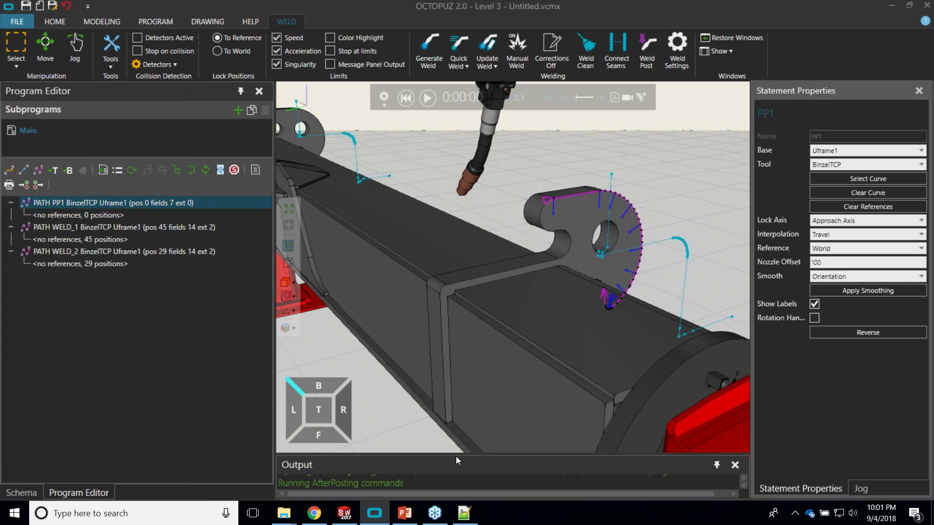
scroll(290, 397, down, 4)
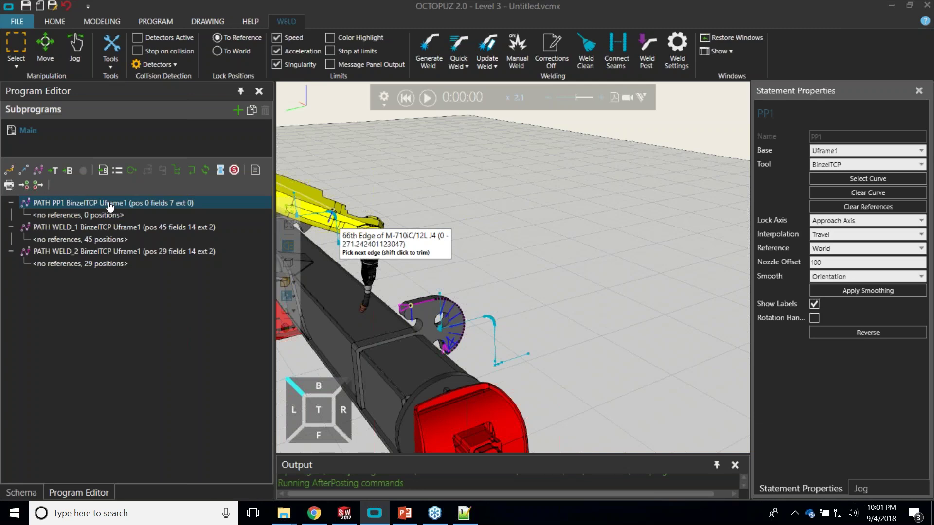
click(110, 207)
key(Delete)
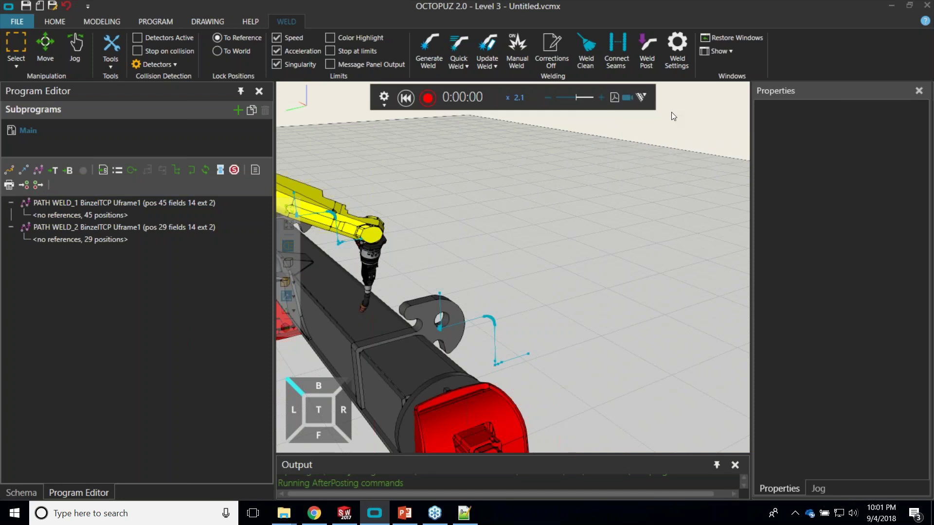
Step: Dock the Export to PDF settings beside the 3D view, check the neighbouring Jog and Properties settings, and reopen the PDF export
drag(766, 95, 922, 298)
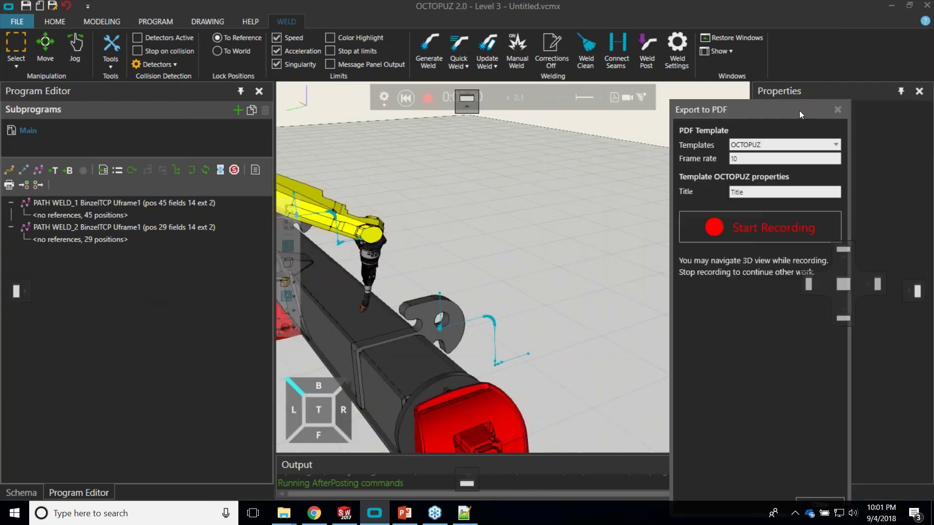
click(861, 493)
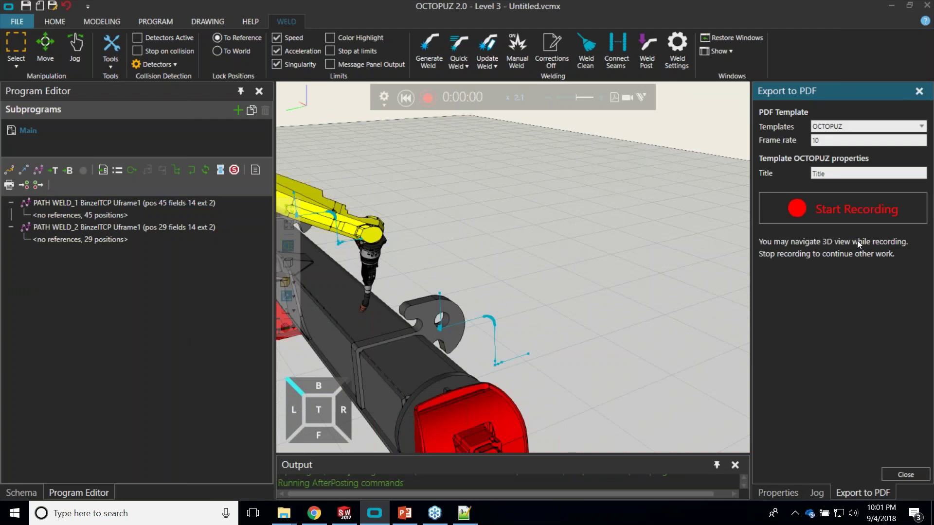
click(818, 493)
click(781, 493)
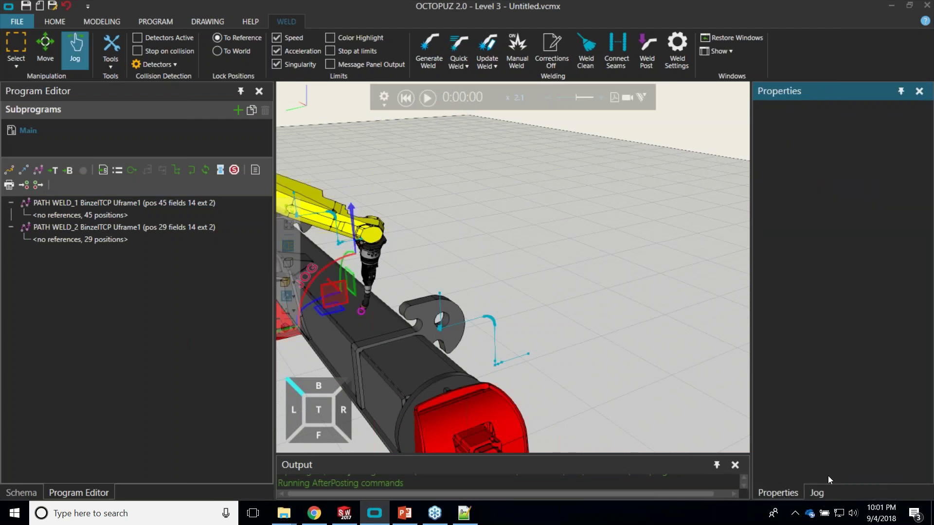
click(615, 99)
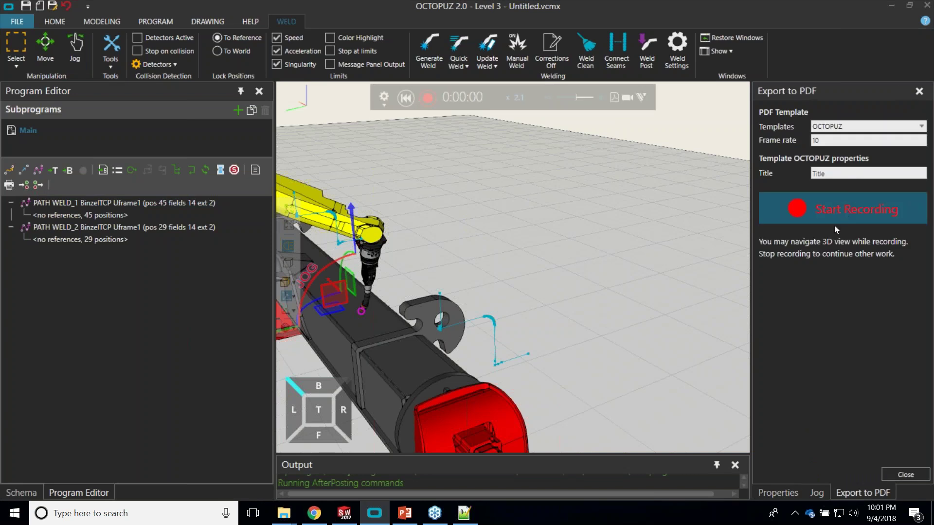
middle_drag(511, 257, 601, 272)
scroll(601, 272, down, 5)
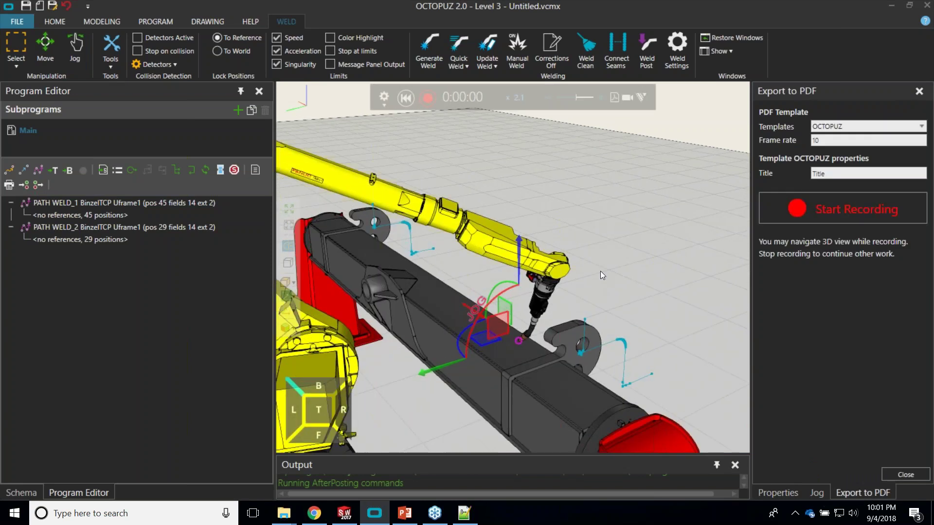
Step: Move the headstock-tailstock positioner with its beam along Y away from the robot rail, to about Y -11908 mm
middle_drag(609, 381, 613, 327)
right_drag(613, 326, 649, 334)
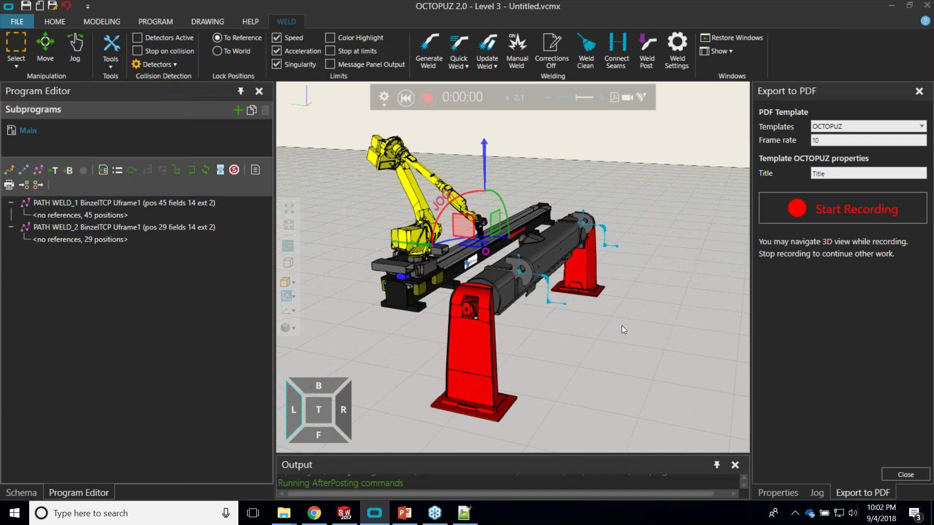
right_drag(611, 336, 638, 343)
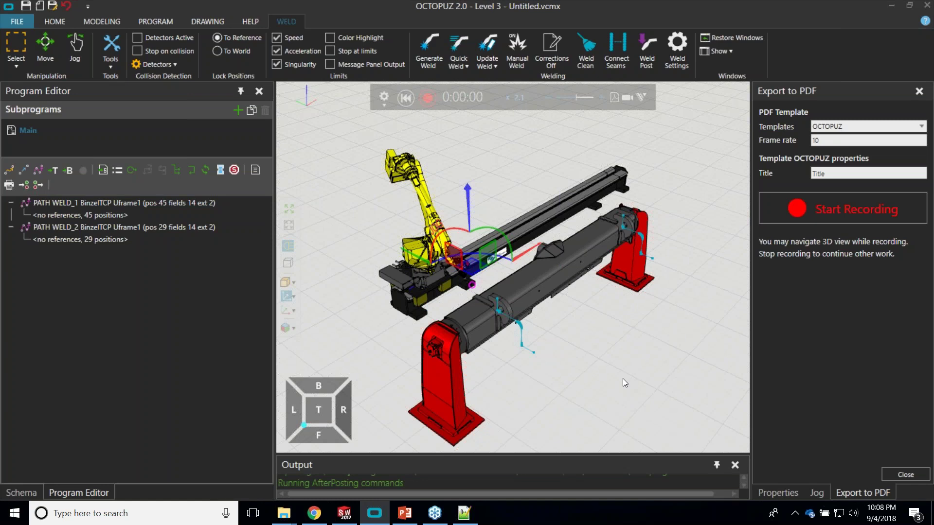
right_drag(492, 398, 457, 321)
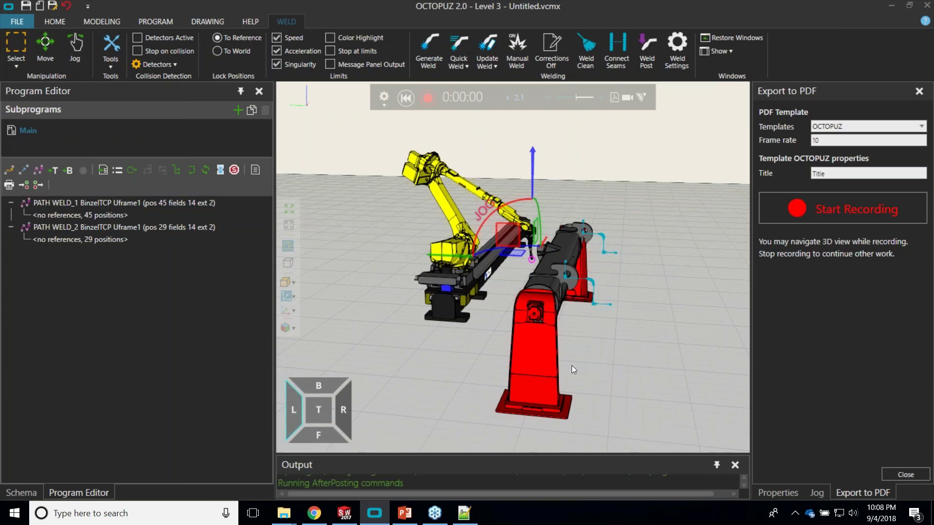
click(555, 368)
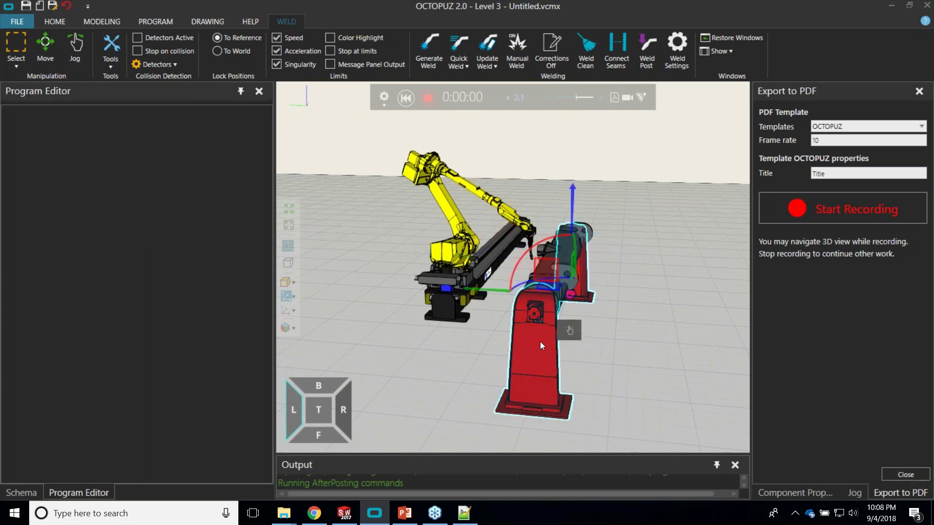
click(152, 21)
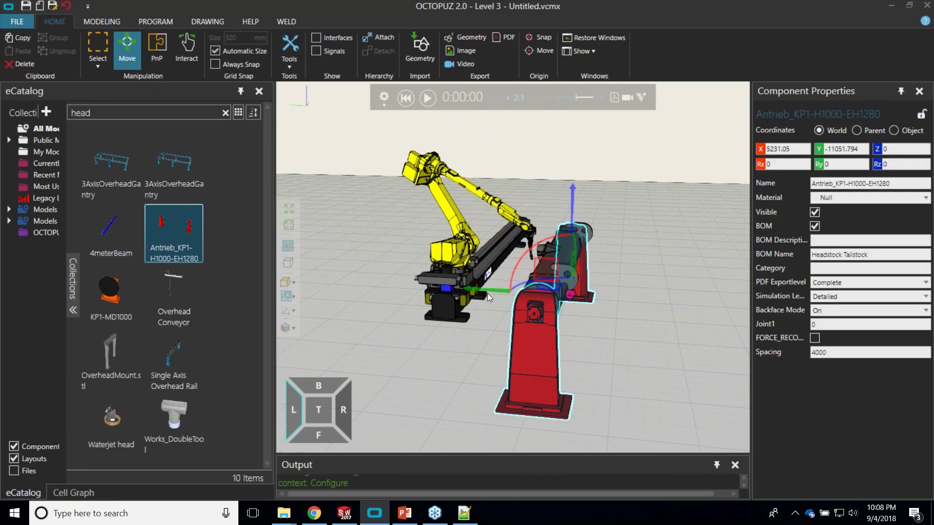
drag(487, 294, 526, 308)
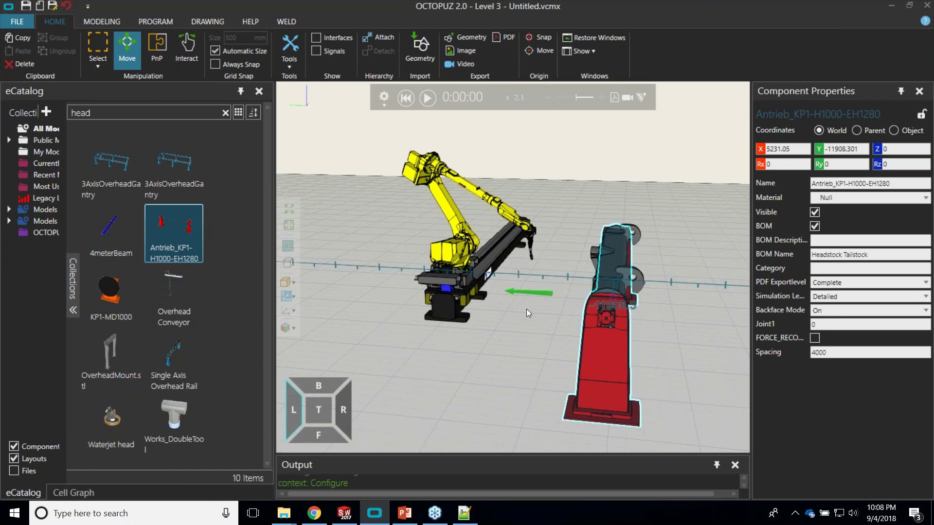
Step: Swing the M-710iC/12L robot's arm out over the beam and back with Interact, leaving J2 at about -20.5°
click(452, 221)
click(180, 54)
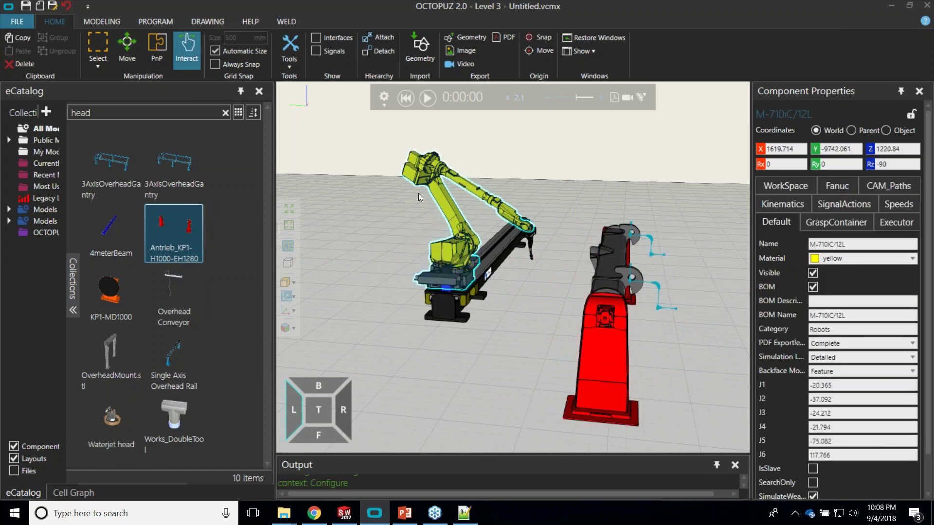
drag(447, 210, 553, 242)
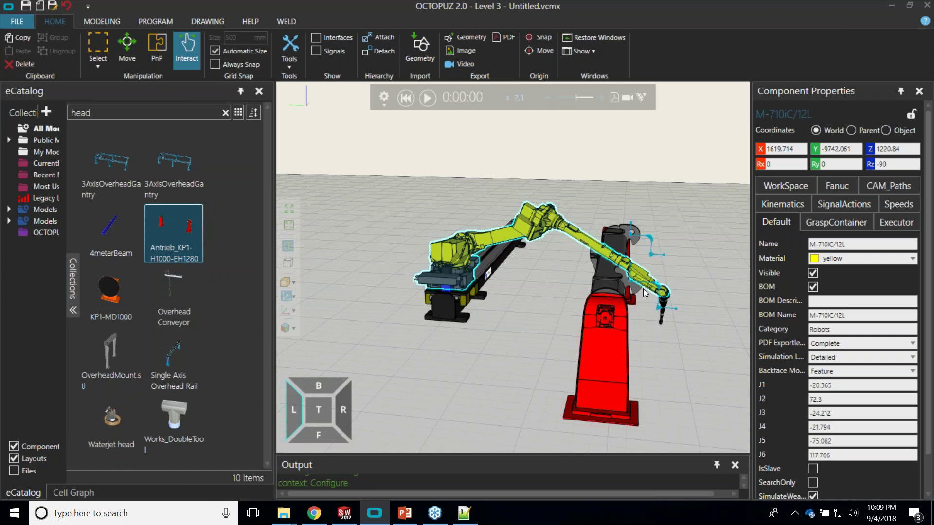
drag(507, 250, 498, 209)
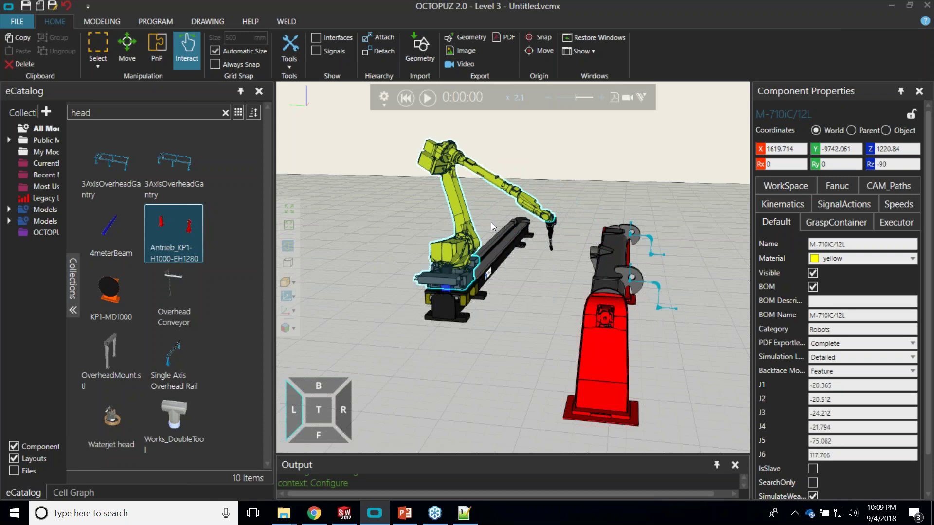
Step: Examine the welding torch and its wire tip on the robot from several angles and distances
right_drag(539, 280, 572, 268)
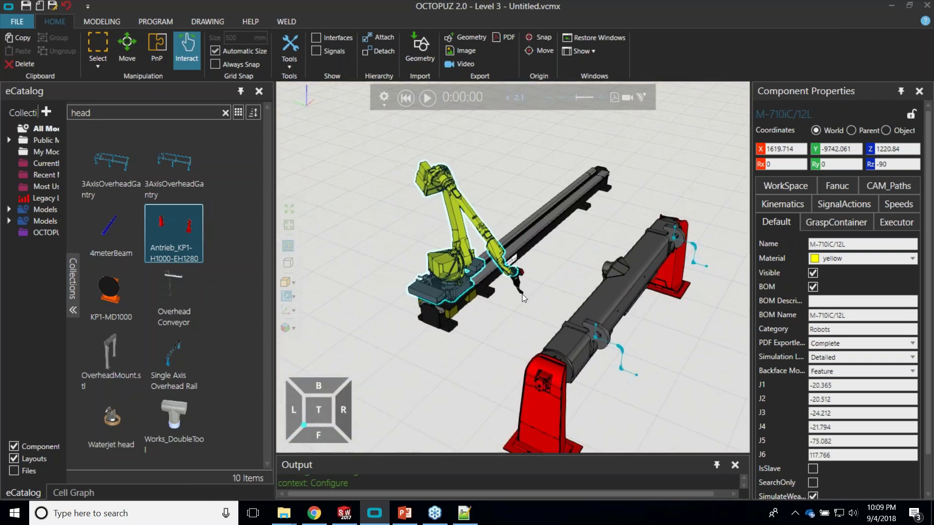
scroll(523, 297, up, 5)
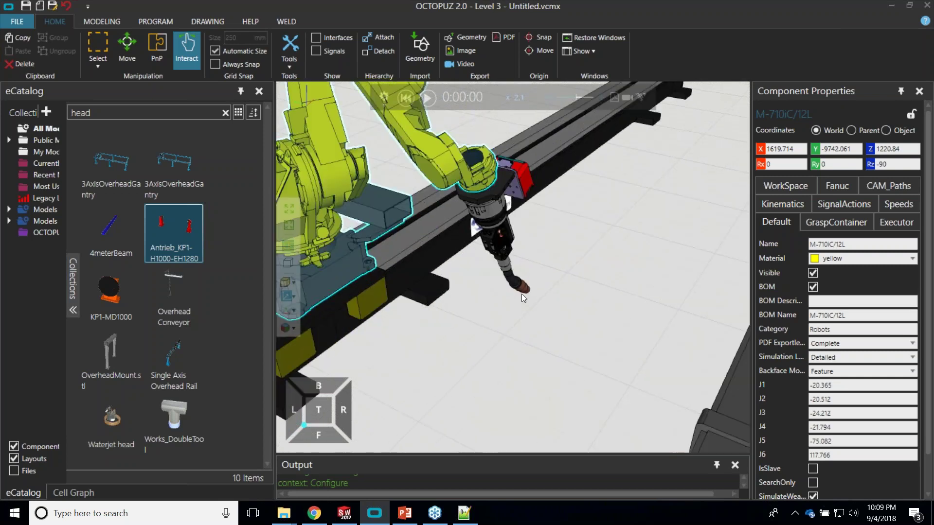
right_drag(556, 310, 573, 370)
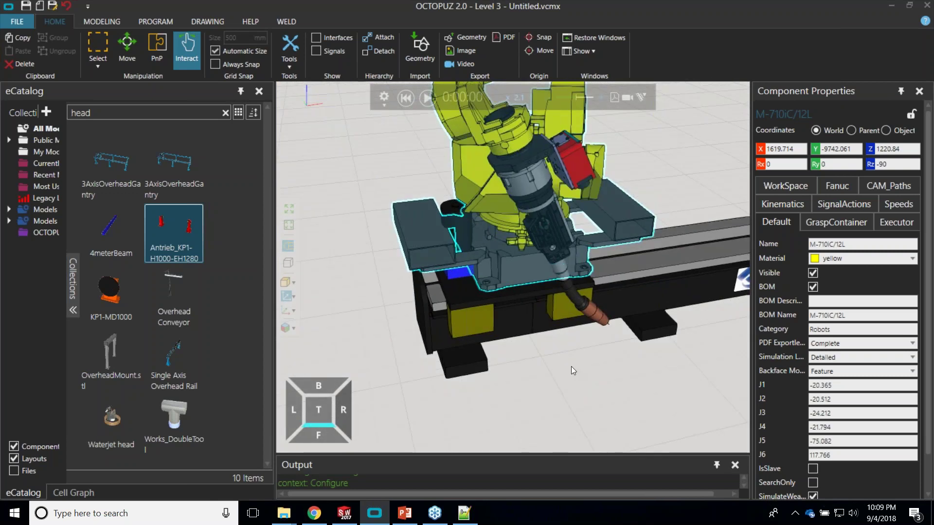
right_drag(480, 350, 497, 355)
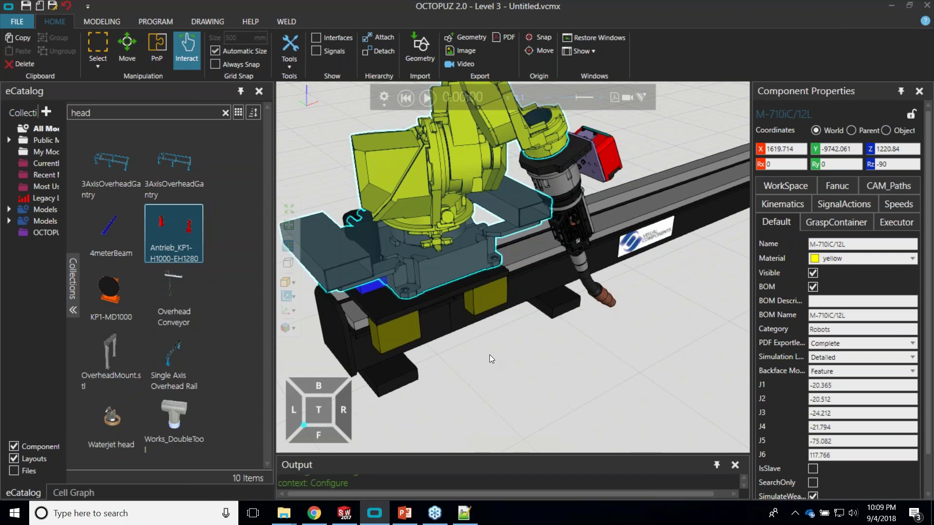
scroll(494, 356, down, 2)
right_drag(492, 352, 617, 352)
scroll(589, 332, down, 2)
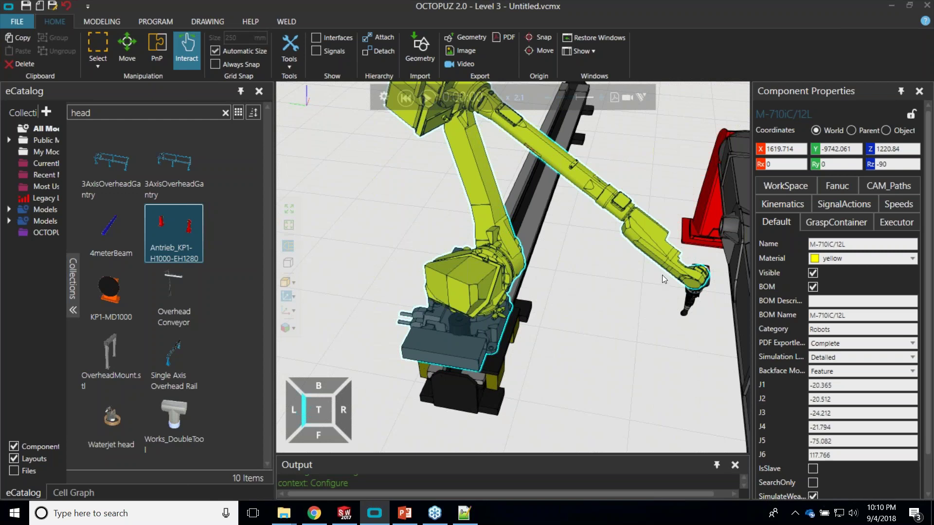
right_drag(612, 353, 546, 342)
right_drag(621, 338, 524, 373)
scroll(540, 401, up, 5)
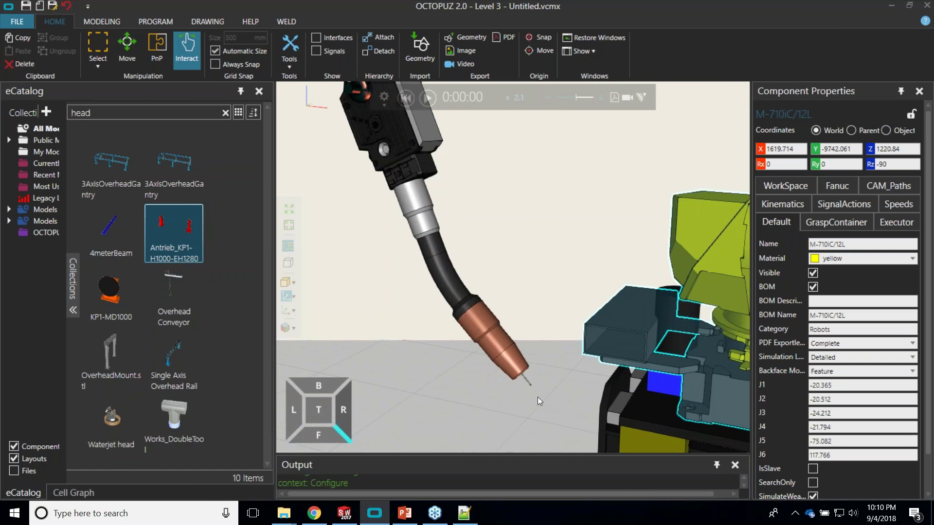
scroll(518, 380, down, 5)
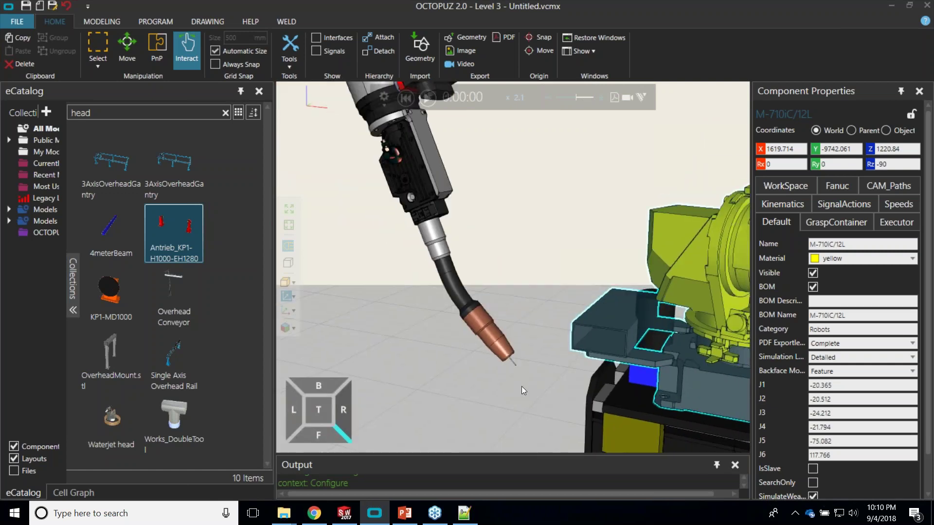
middle_drag(511, 391, 510, 389)
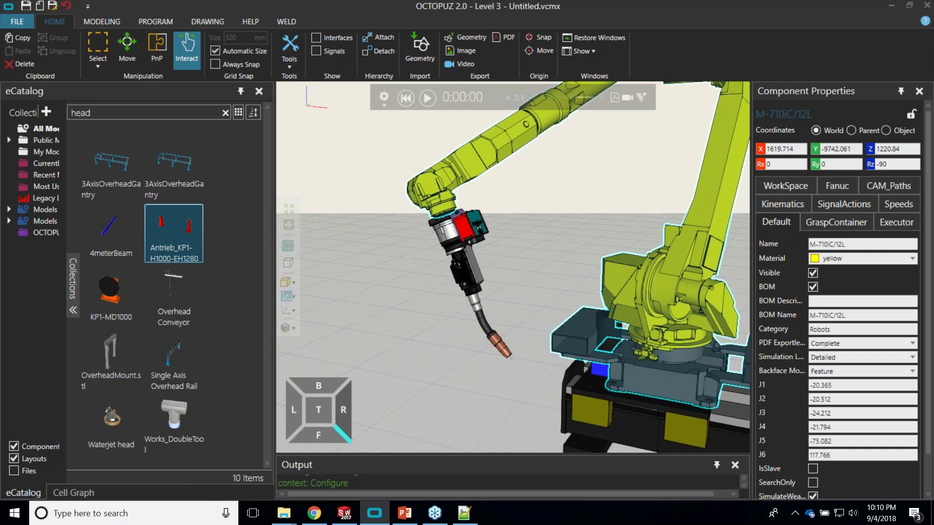
scroll(515, 380, up, 5)
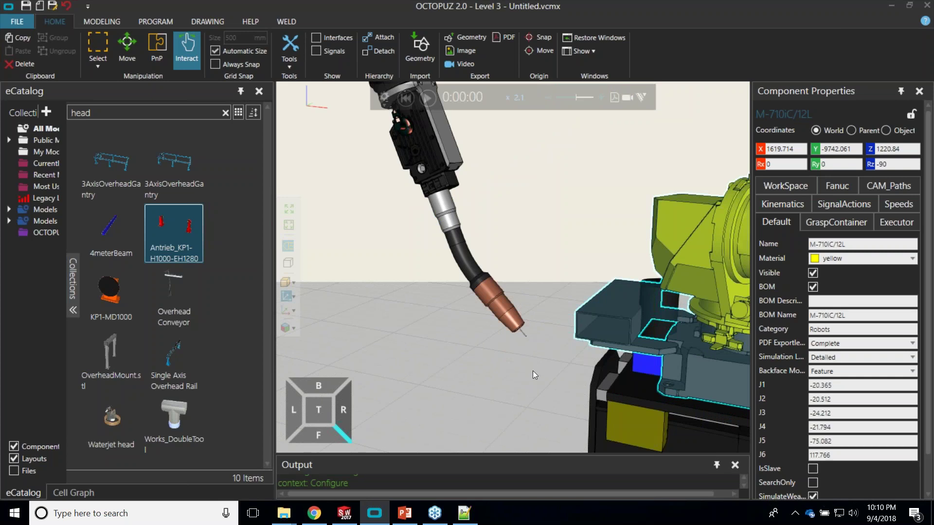
Step: Examine the beam's side bracket and hooked plates, and how they lie relative to the torch
right_drag(526, 354, 690, 374)
scroll(496, 306, down, 5)
scroll(622, 290, up, 1)
right_drag(620, 290, 591, 346)
scroll(590, 346, up, 3)
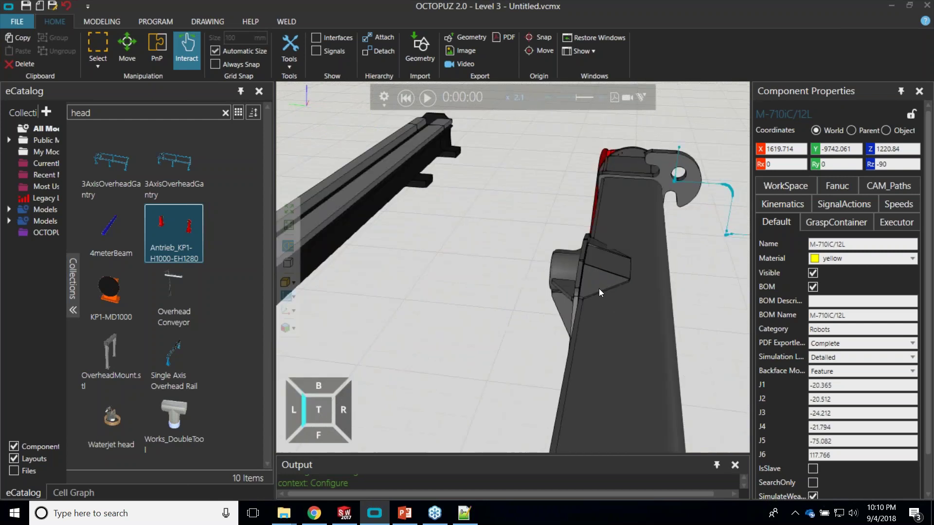
scroll(599, 291, up, 3)
scroll(596, 302, down, 6)
scroll(639, 339, down, 3)
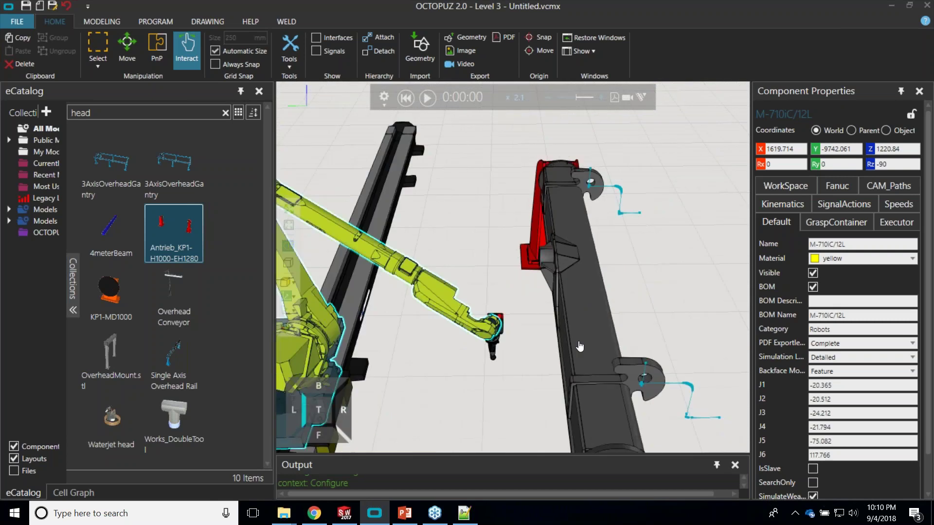
right_drag(580, 347, 594, 265)
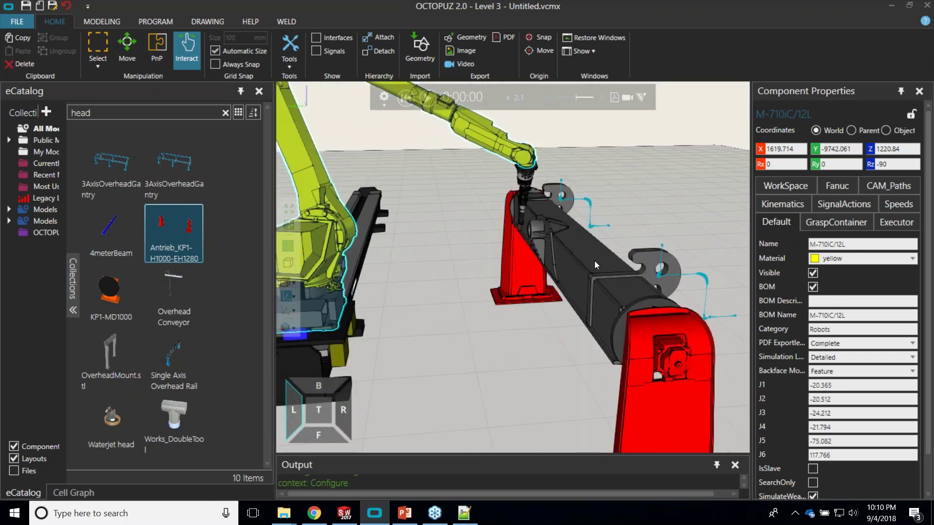
right_drag(595, 266, 569, 301)
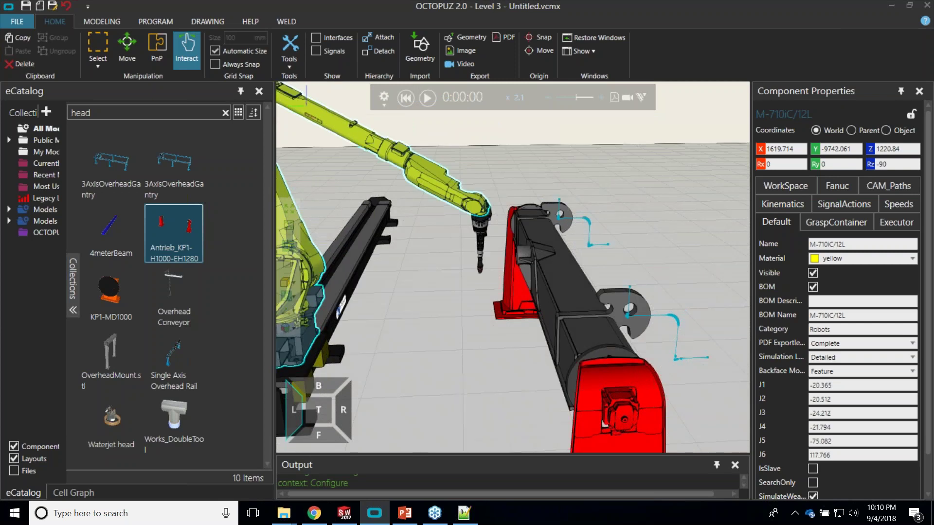
right_drag(493, 351, 479, 335)
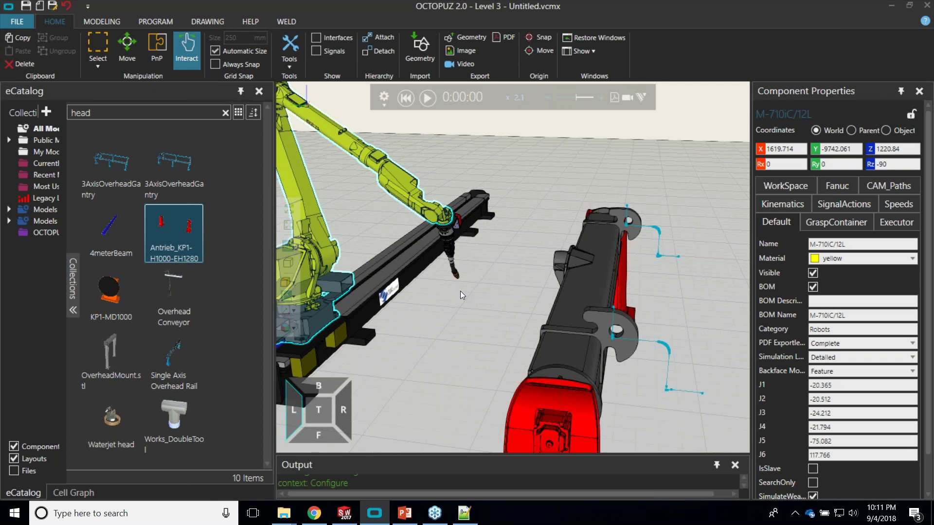
Step: Inspect the beam from above, from the nearer hooked plate's joint along to the far hooked plate
right_drag(425, 317, 503, 359)
right_drag(549, 379, 518, 395)
right_drag(641, 371, 558, 369)
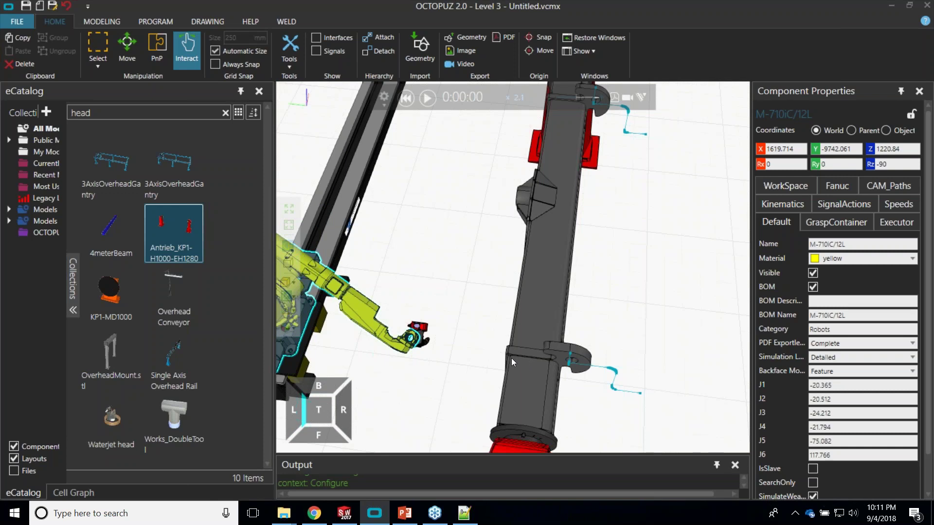
scroll(559, 360, up, 5)
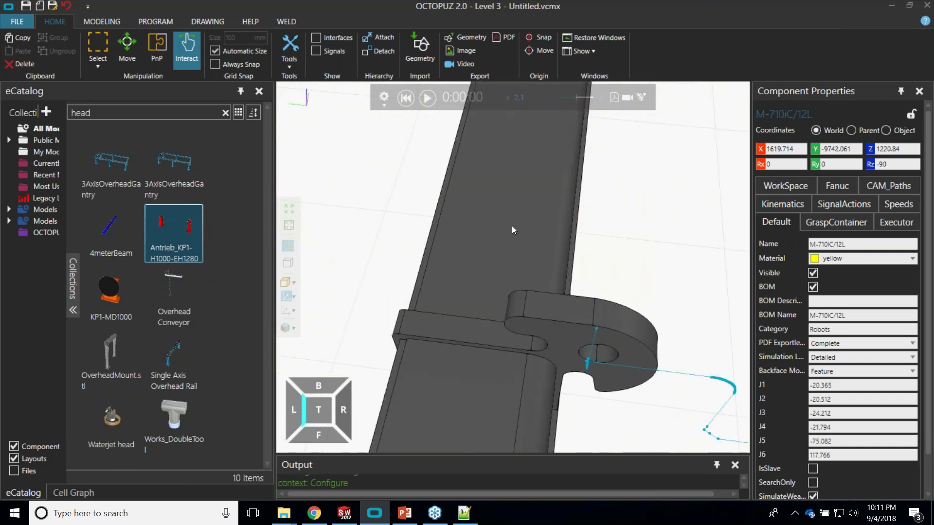
scroll(512, 333, down, 5)
right_drag(512, 334, 539, 155)
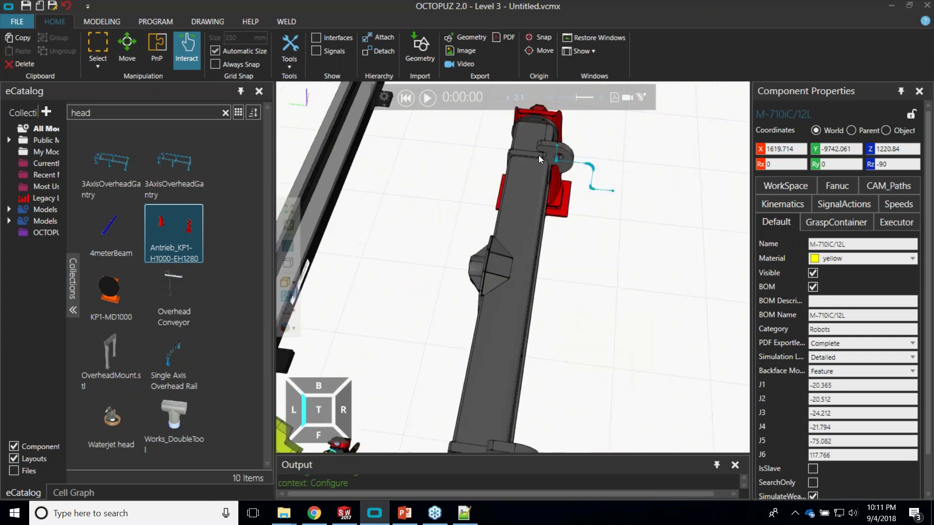
right_drag(617, 267, 649, 222)
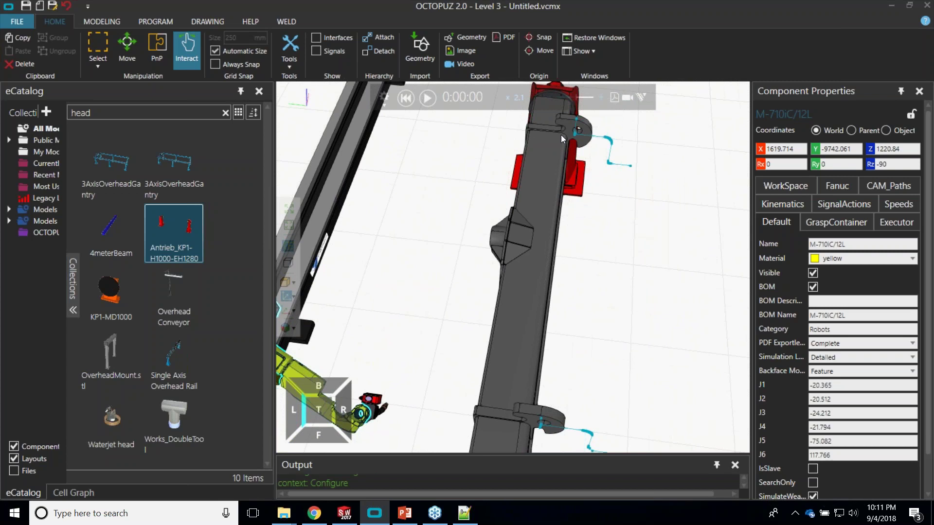
right_drag(622, 365, 622, 347)
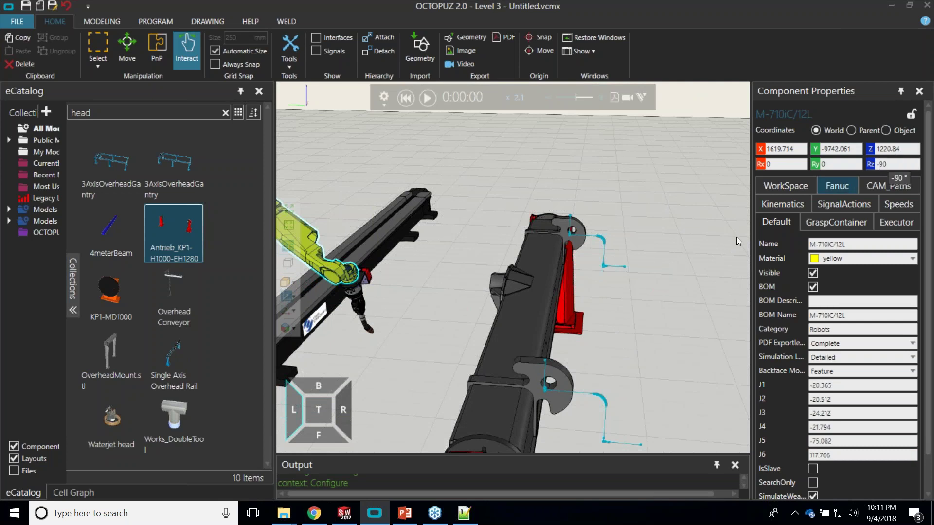
Step: Review the robot, its rail and the relocated beam positioner together, from close up to the whole cell
right_drag(466, 296, 479, 344)
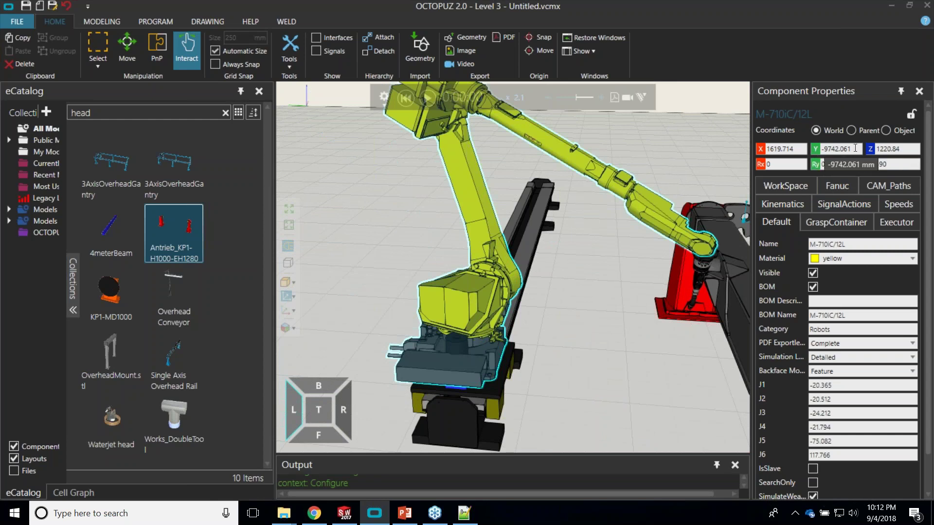
middle_drag(638, 315, 526, 297)
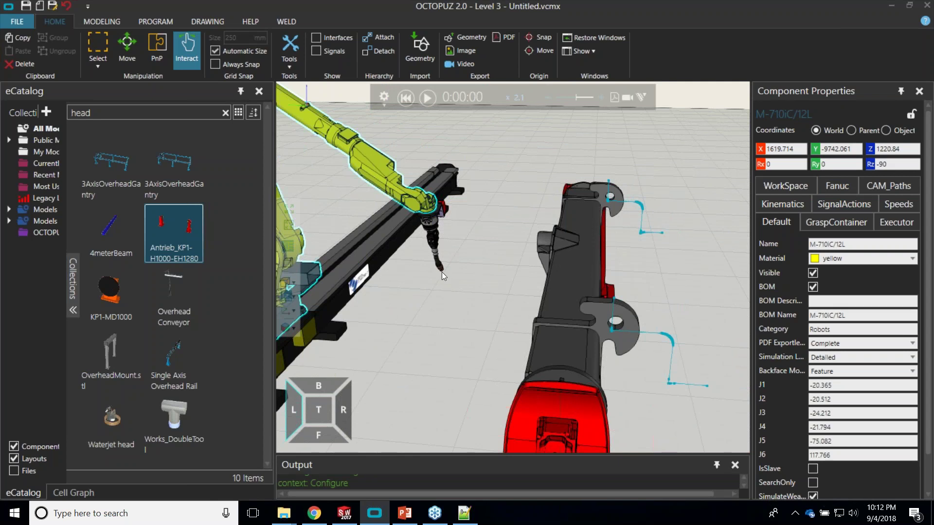
middle_drag(433, 303, 535, 302)
middle_drag(545, 256, 501, 271)
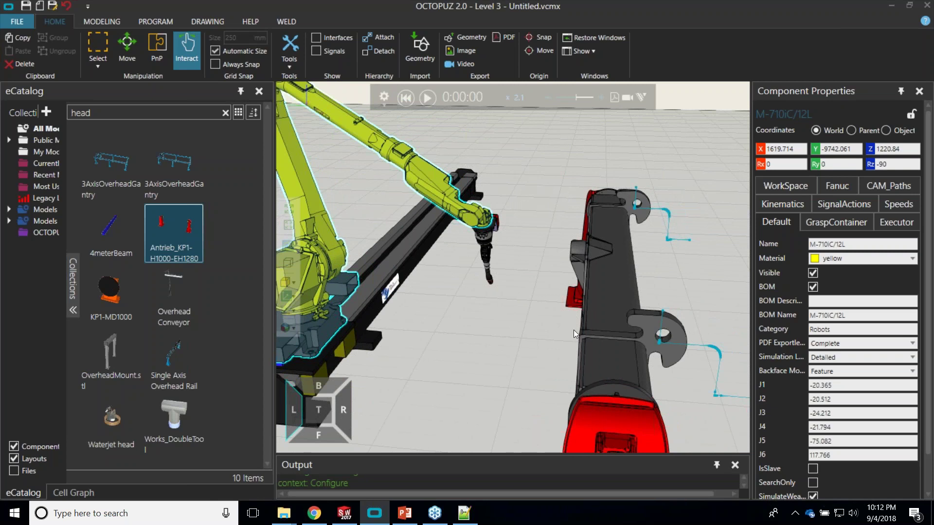
scroll(573, 330, down, 3)
mouse_move(545, 363)
right_down()
mouse_move(526, 361)
mouse_move(535, 360)
right_up()
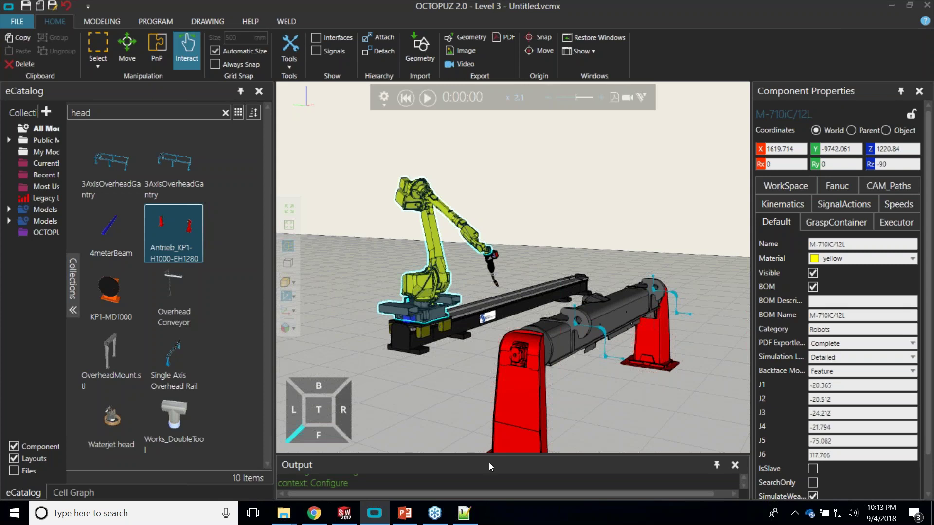
Step: Switch to the SolidCAM presentation in PowerPoint and show its last slide, Contact Us
click(399, 523)
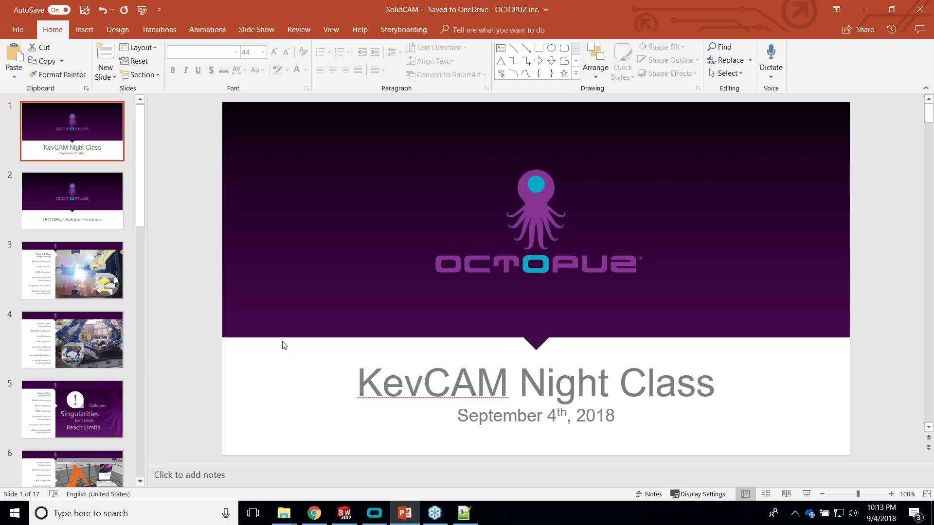
drag(141, 241, 121, 468)
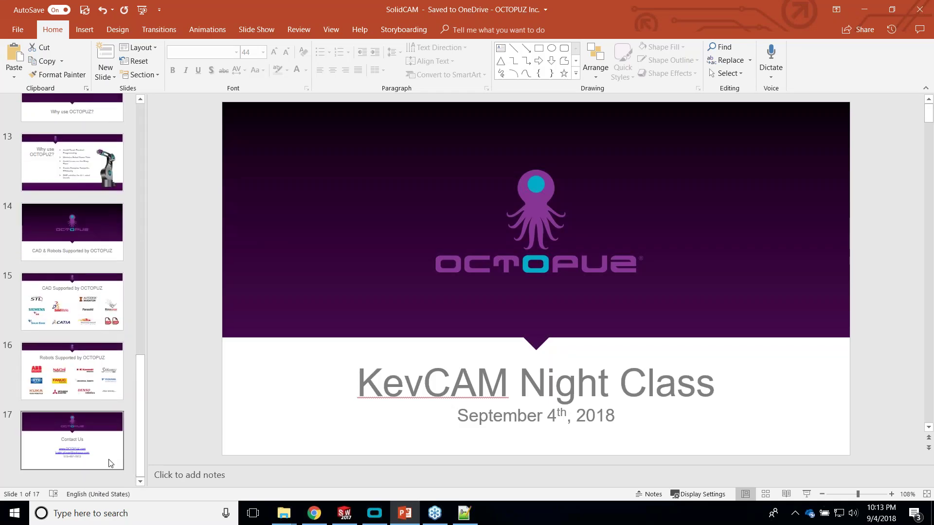
click(121, 465)
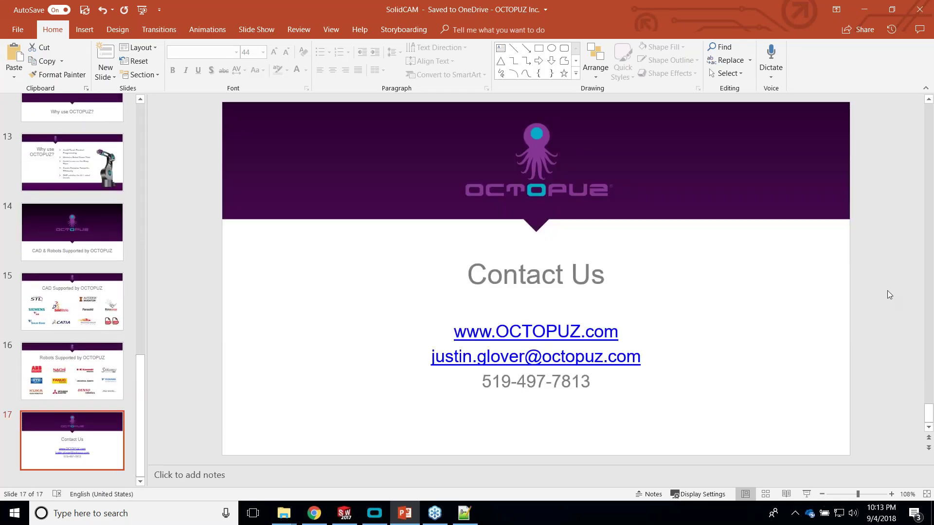